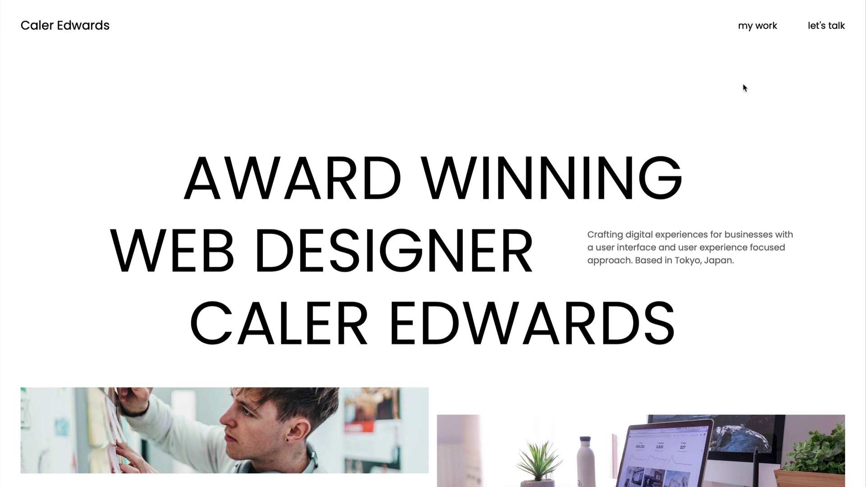
- Jump to the WORK section with the 'my work' link and scroll through the featured projects
left_click(748, 28)
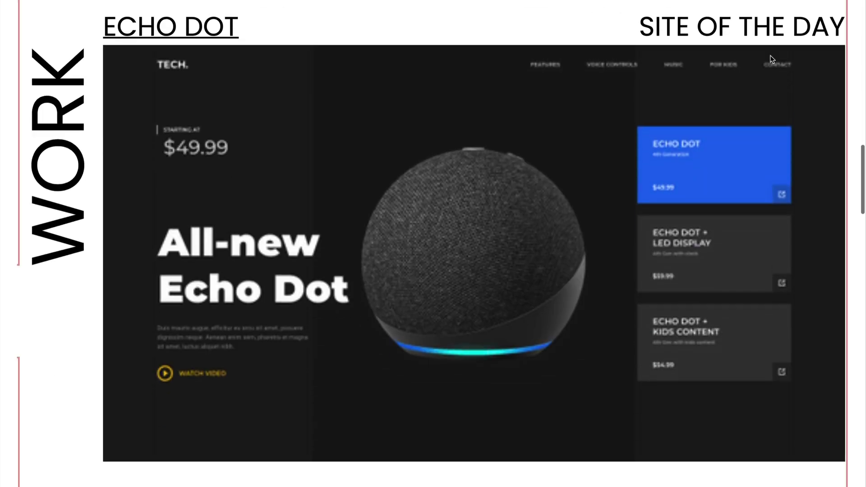
scroll(772, 59, "down", 15)
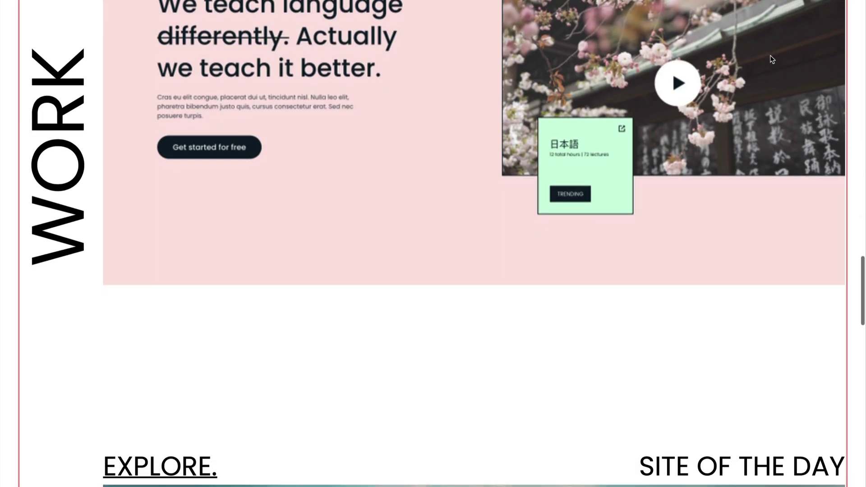
scroll(771, 59, "down", 15)
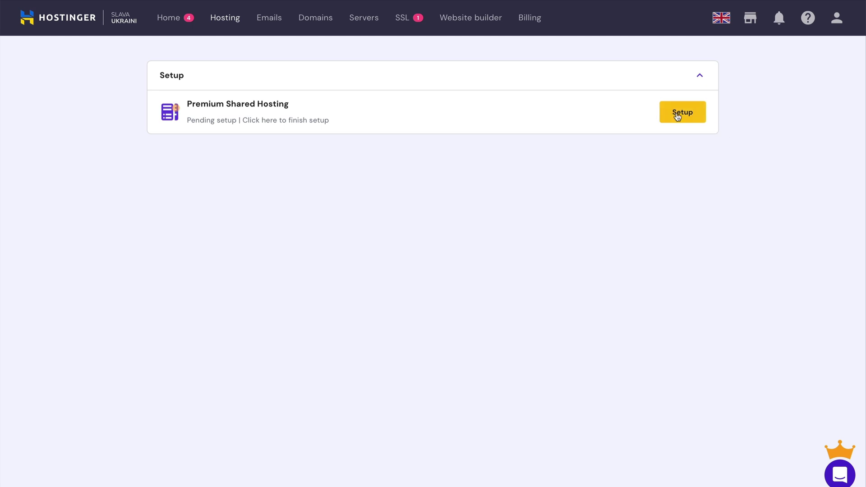
- Finish setting up the Premium Shared Hosting plan and start a folder upload in File Manager
left_click(682, 112)
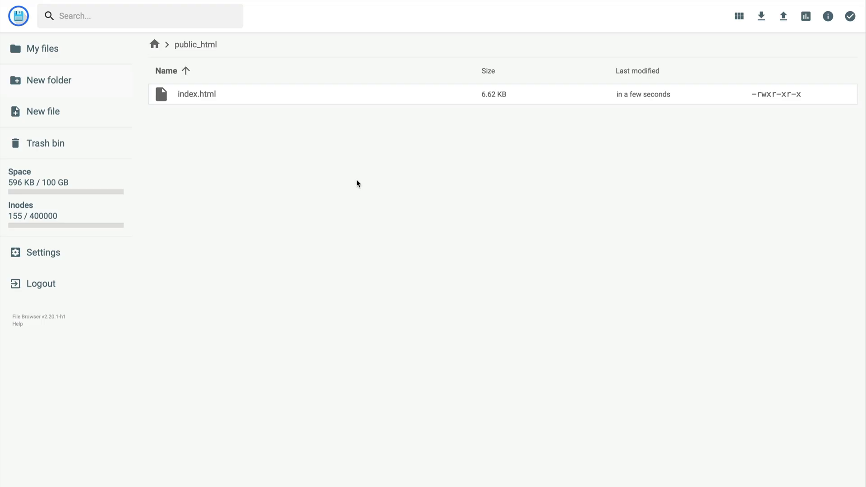
left_click(783, 16)
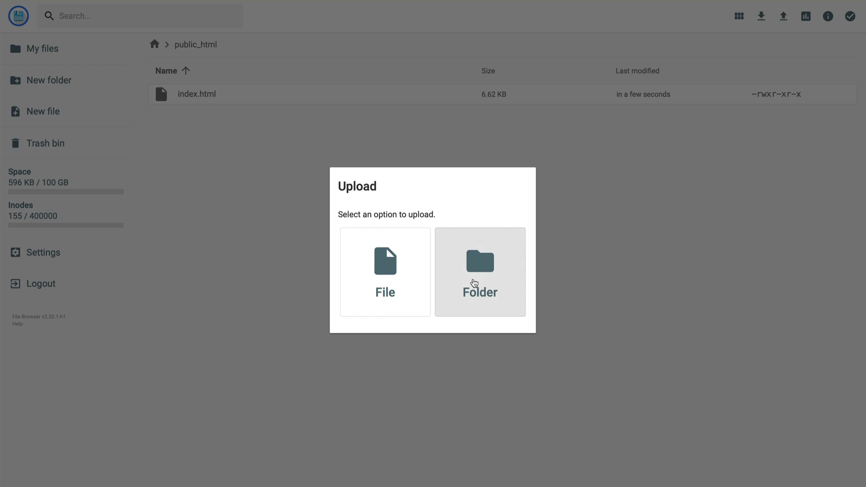
left_click(475, 287)
- Upload the css, images and js folders to public_html
left_click(277, 187)
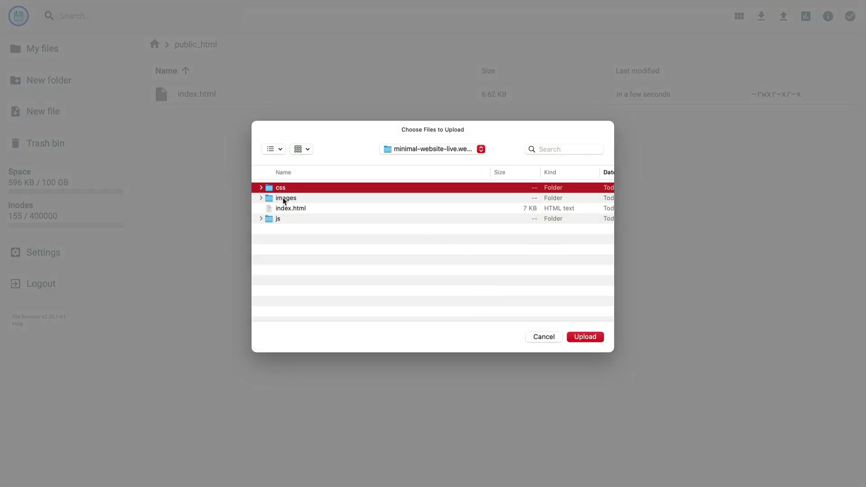
left_click(283, 197, "super")
left_click(278, 218, "super")
left_click(586, 336)
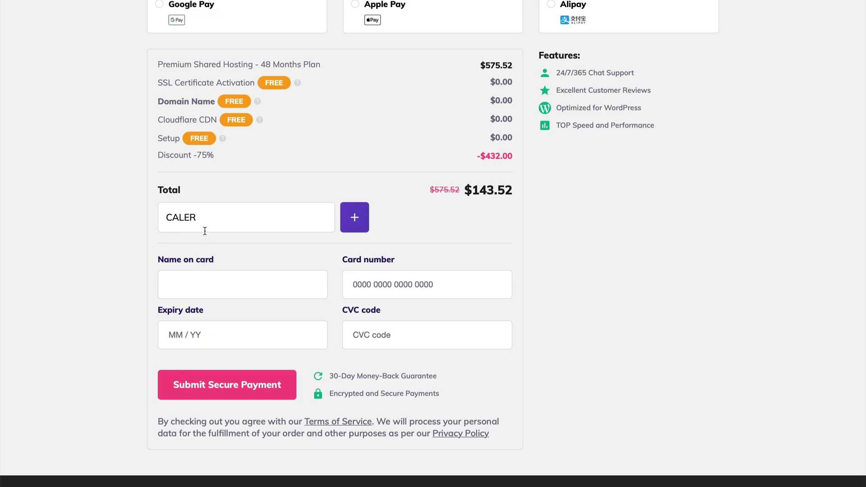
- Apply the CALER discount code, then switch Webflow to the tablet breakpoint
left_click(355, 218)
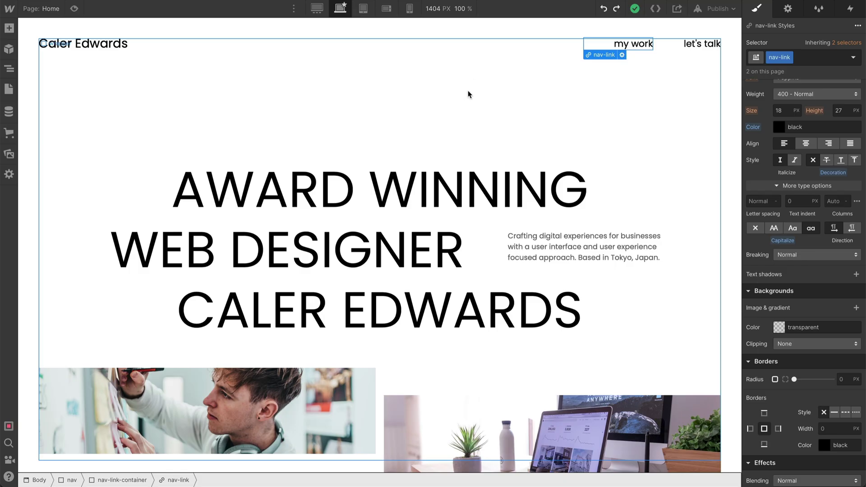
left_click(468, 92)
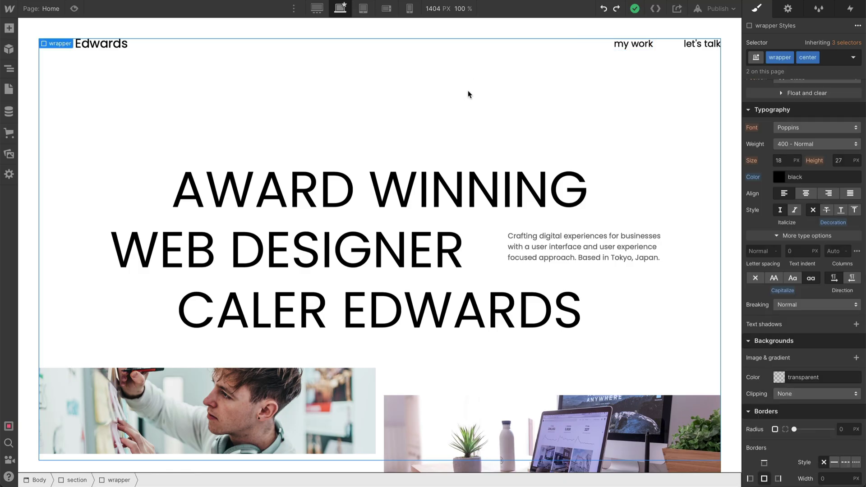
left_click(366, 8)
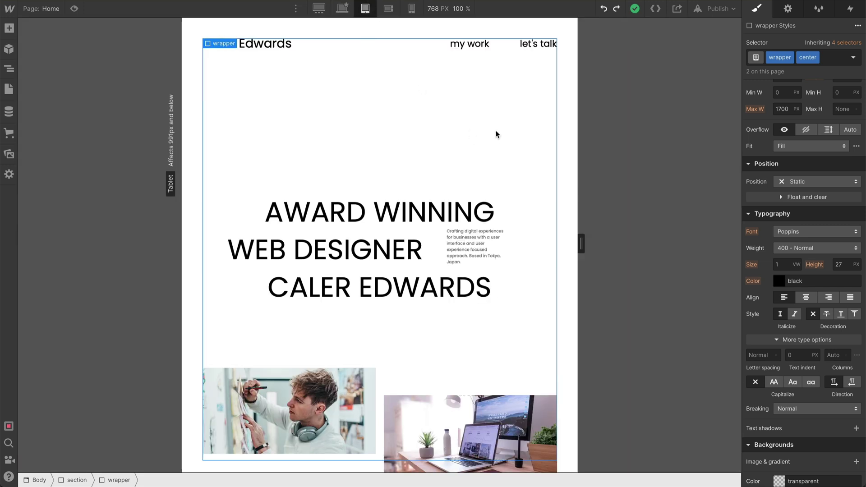
- Set the Caler Edwards logo's font size and line height to 18 on tablet
left_click(279, 47)
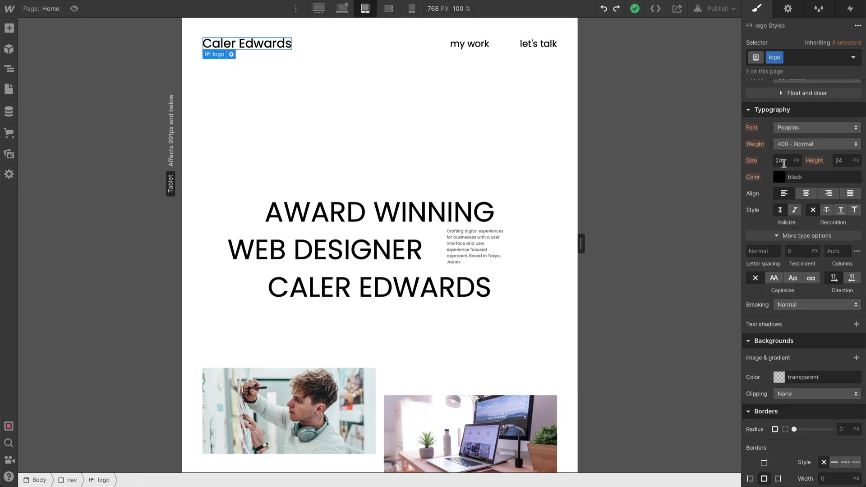
left_click(786, 161)
type("18")
left_click(845, 161)
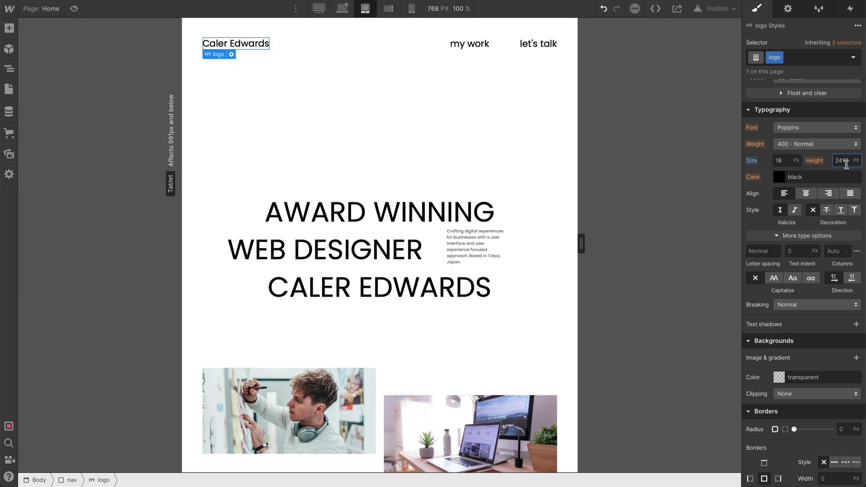
double_click(845, 164)
type("18")
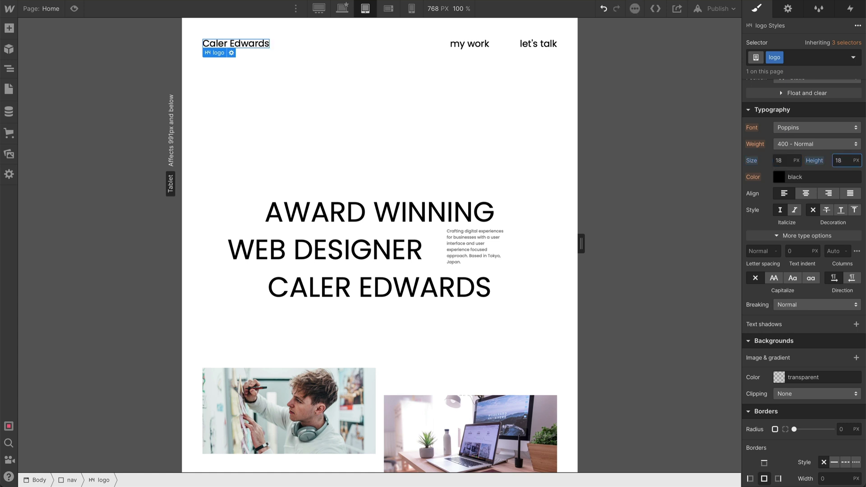
- Give the nav links 14 px text, 21 px line height and 20 px left padding
left_click(487, 43)
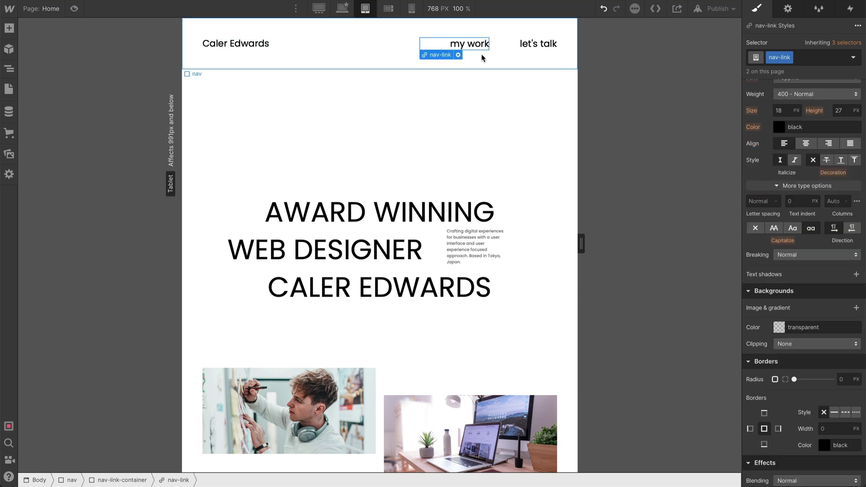
scroll(762, 179, "up", 3)
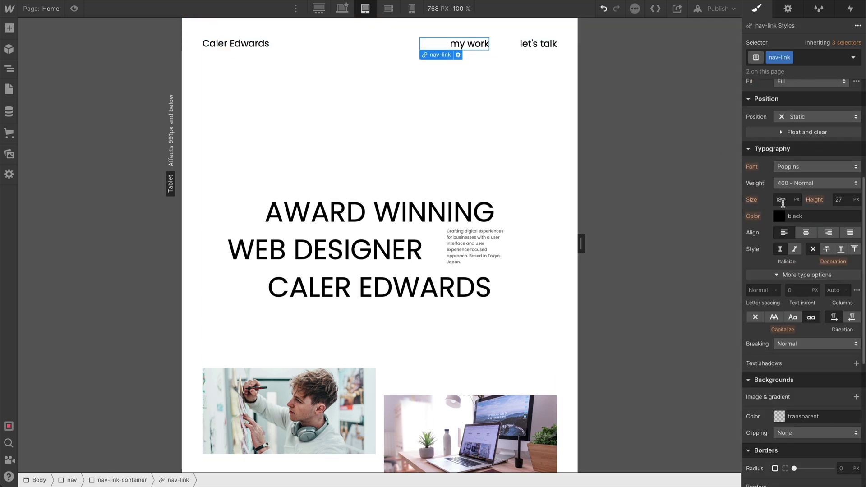
double_click(781, 201)
type("14")
key("Tab")
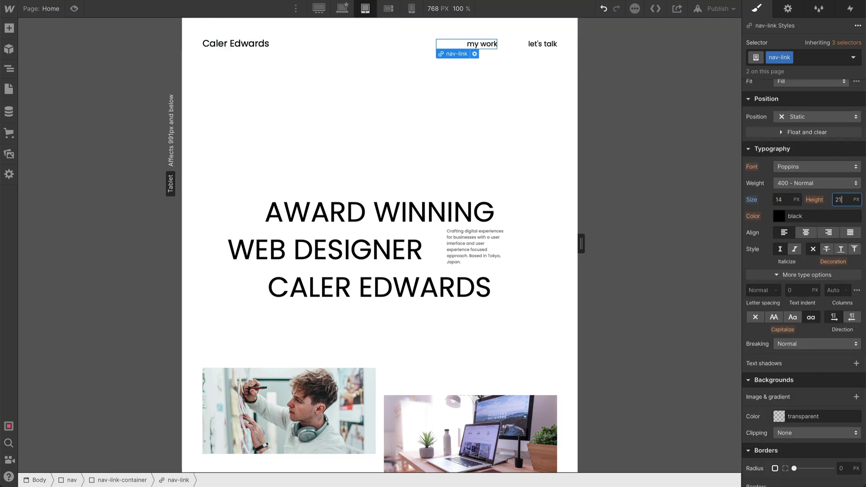
key("Return")
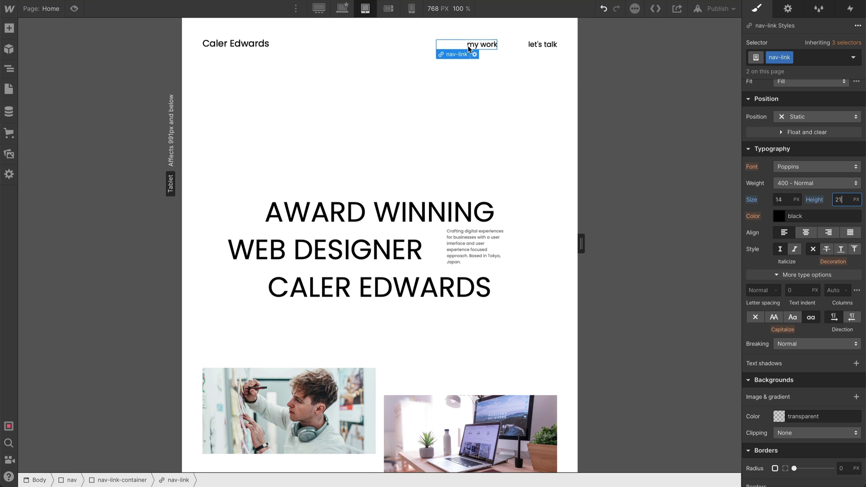
scroll(812, 210, "up", 5)
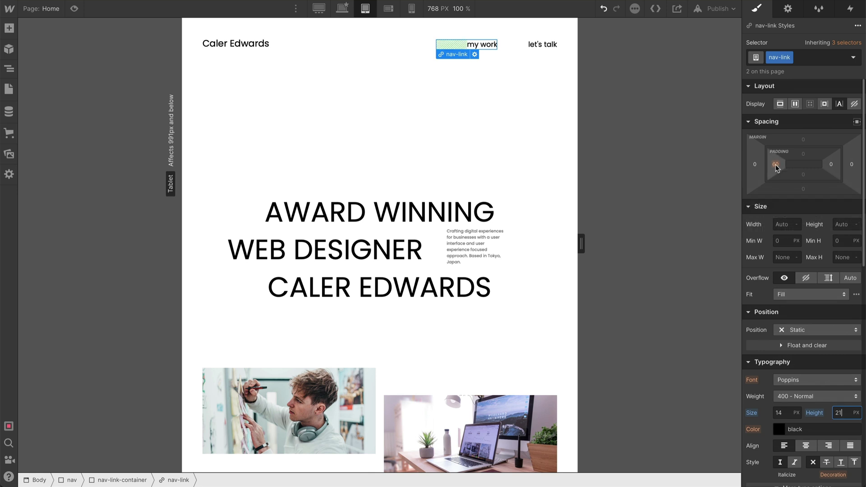
left_click(775, 163)
left_click(814, 197)
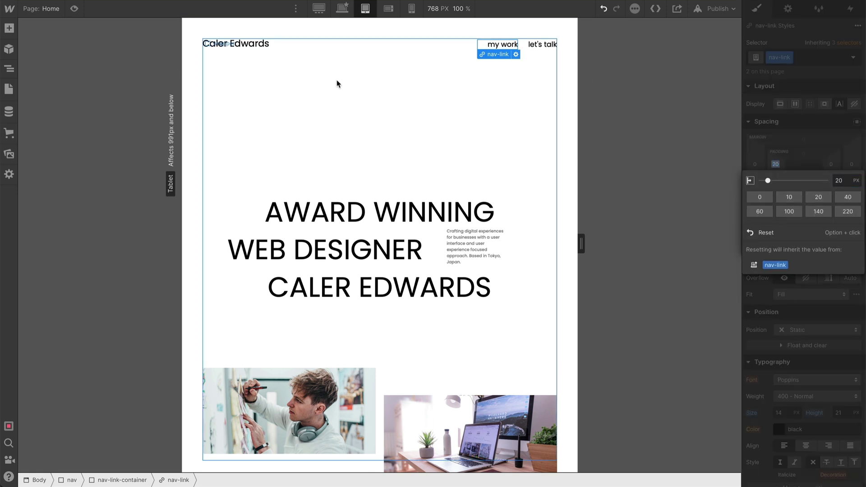
- Reduce the work section's tablet padding from 40 px to 20 px on all sides
left_click(10, 70)
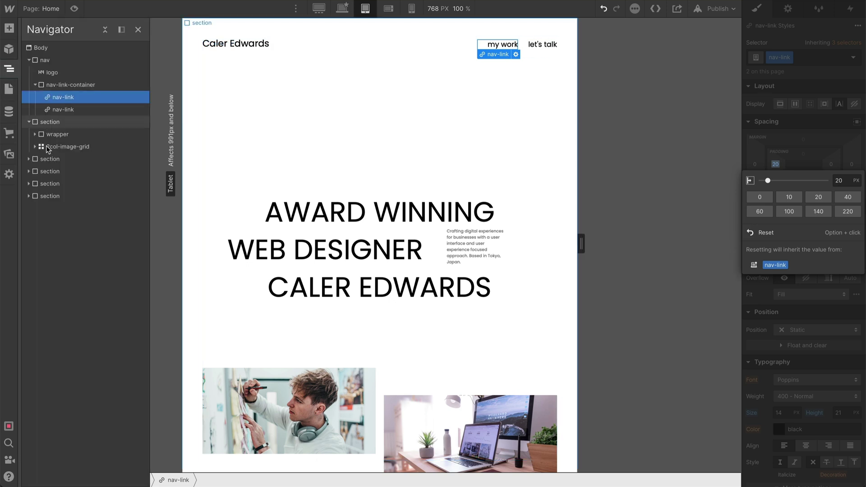
left_click(53, 182)
left_click(51, 170)
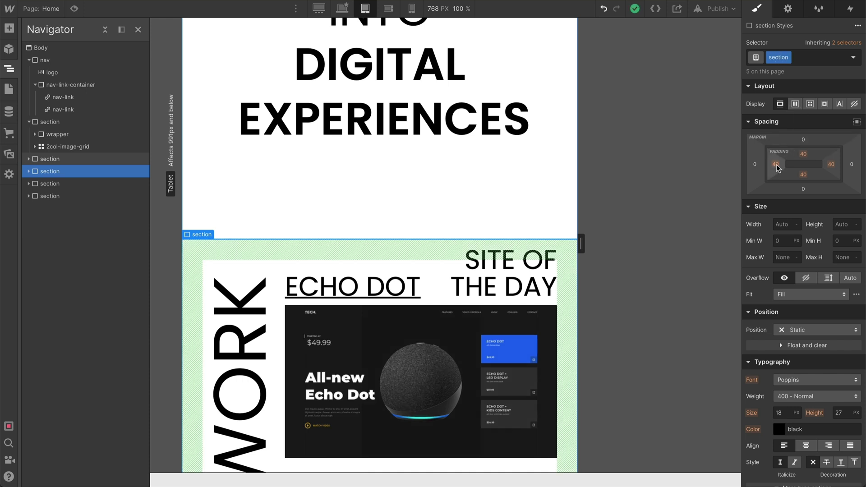
left_click_drag(776, 167, 766, 165)
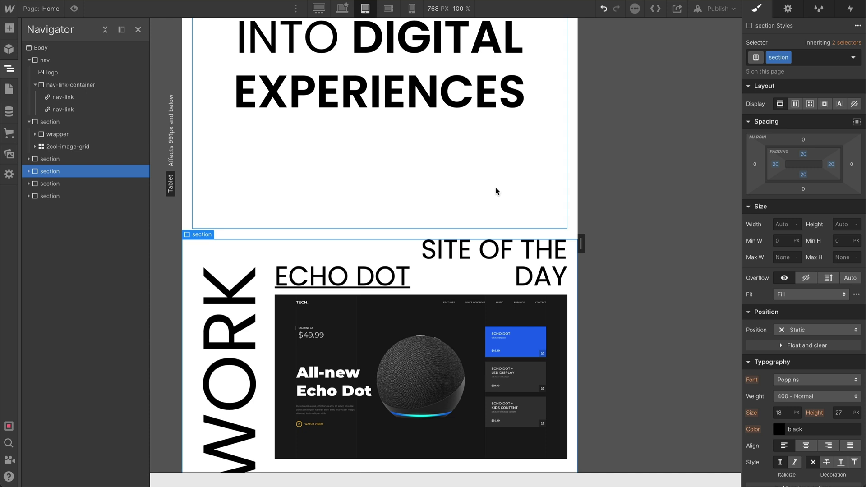
scroll(496, 192, "up", 10)
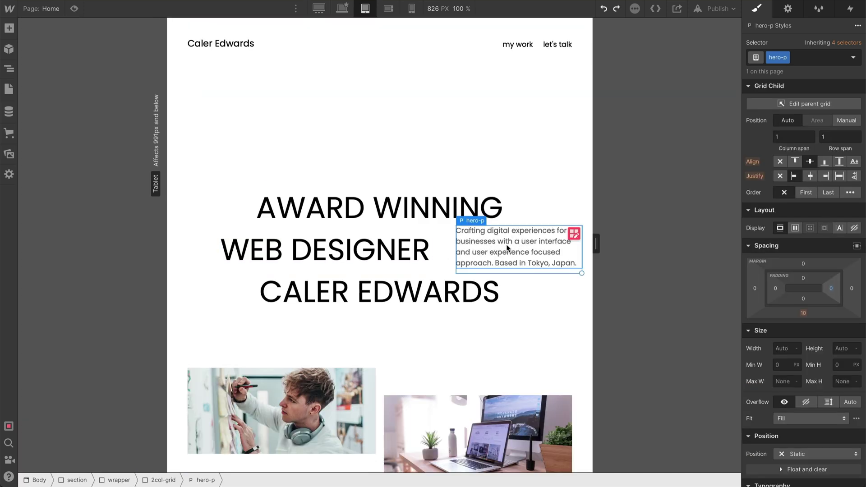
- Hide the hero paragraph and make WEB DESIGNER span grid columns 1–2, centre-aligned
left_click(855, 228)
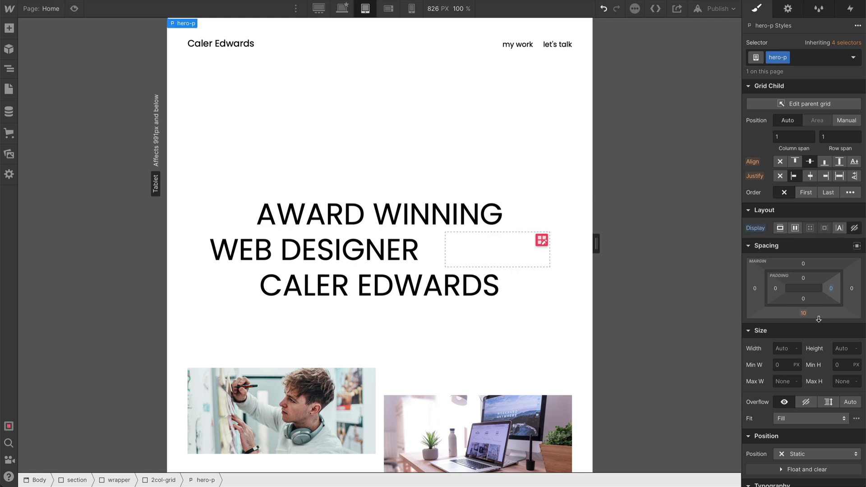
left_click(388, 247)
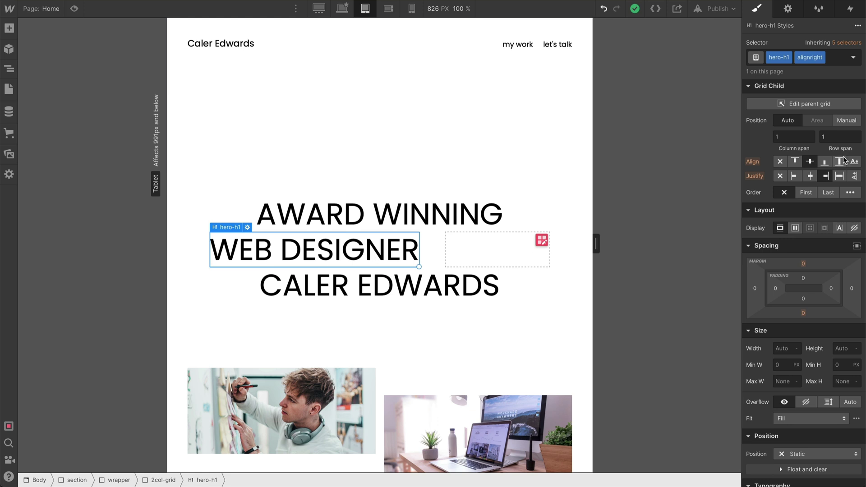
left_click(851, 119)
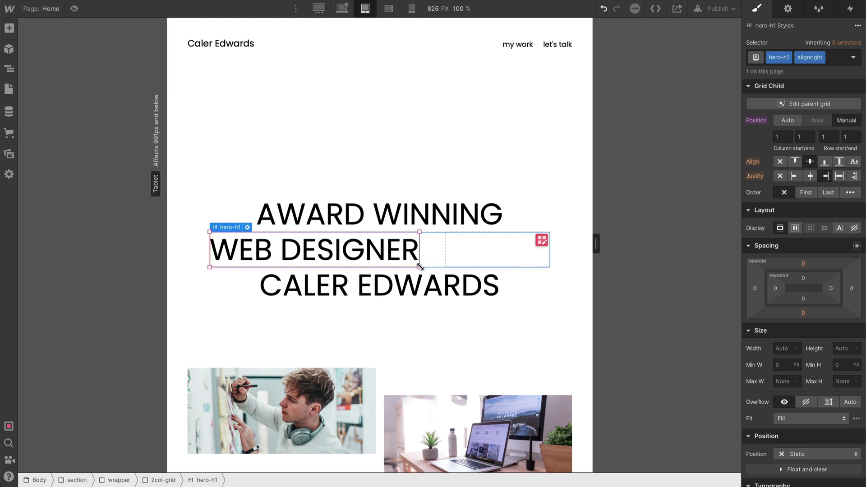
left_click_drag(513, 265, 572, 283)
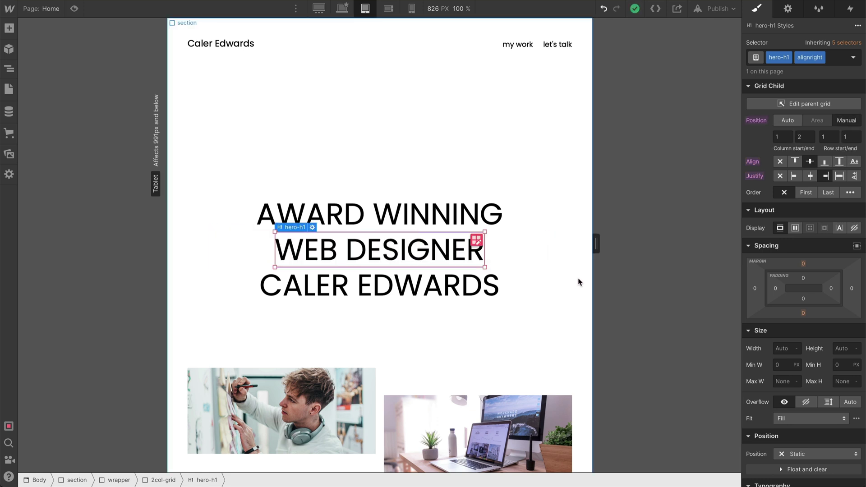
scroll(797, 263, "down", 4)
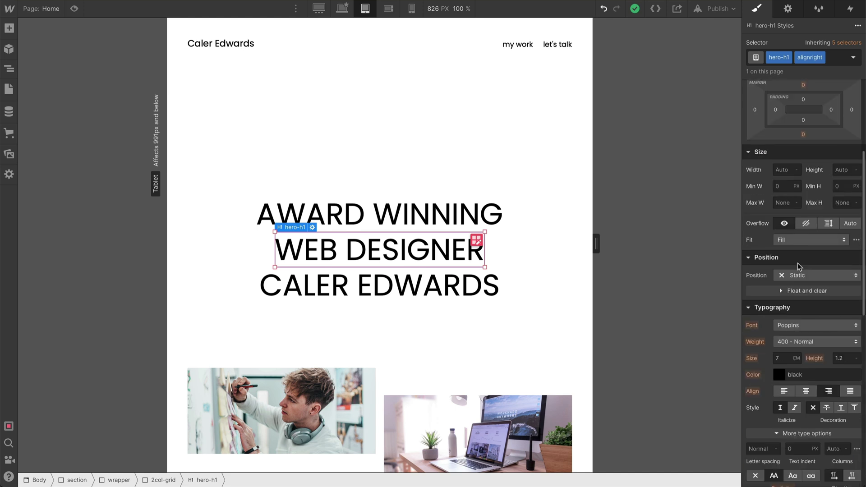
left_click(806, 391)
- Give the tagline heading 44px text and a 44*1.5 (66px) line height
scroll(499, 193, "down", 10)
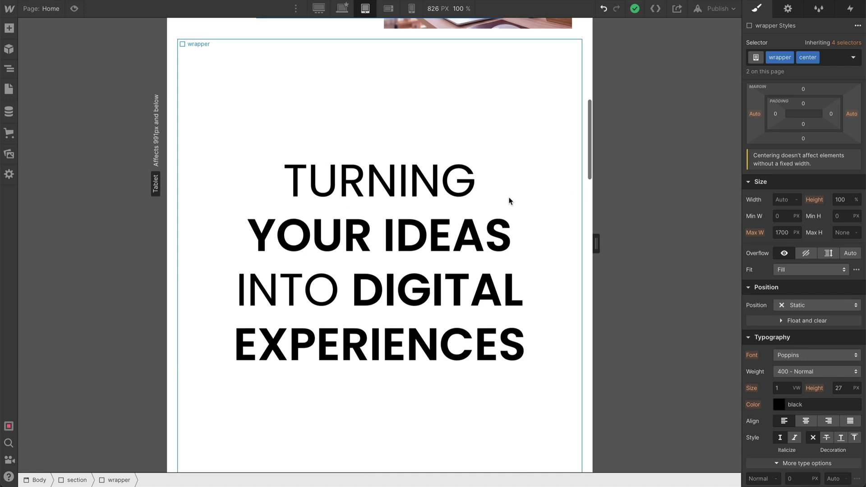
left_click(375, 175)
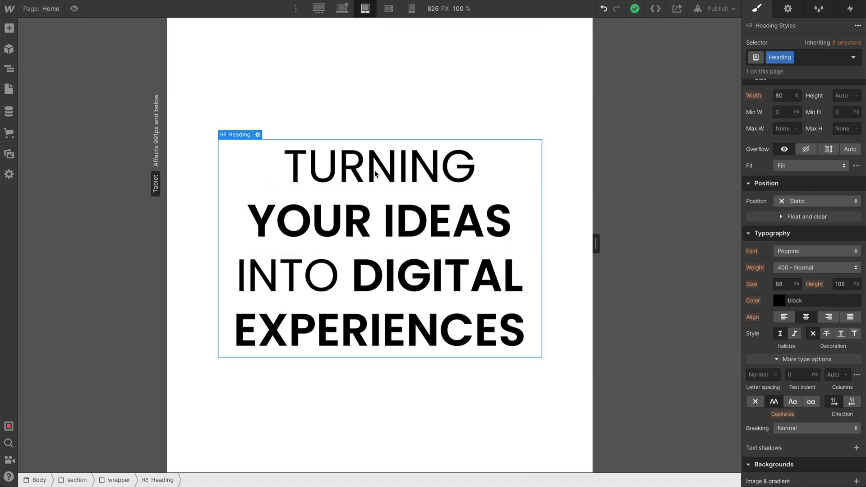
left_click(786, 284)
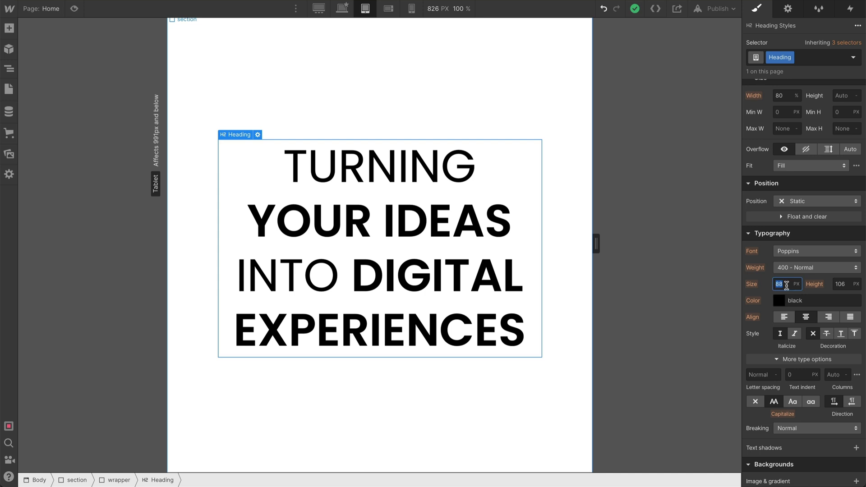
type("44")
key("Return")
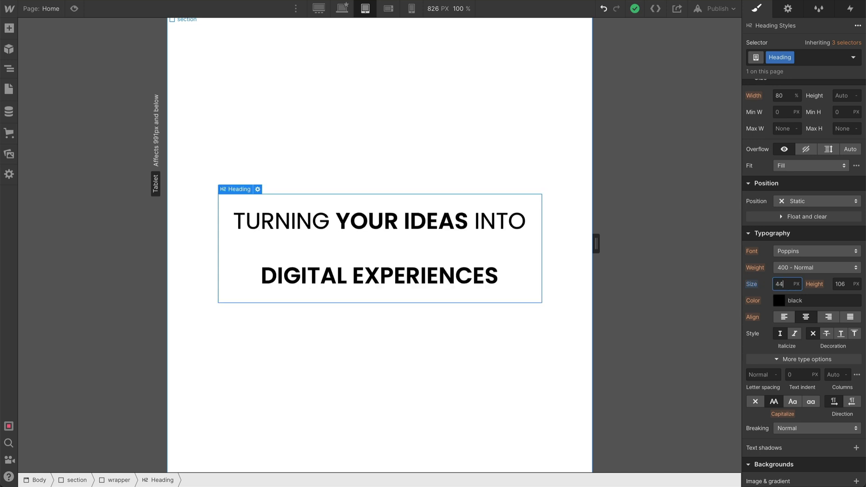
left_click(840, 284)
type("44*1.5")
key("Return")
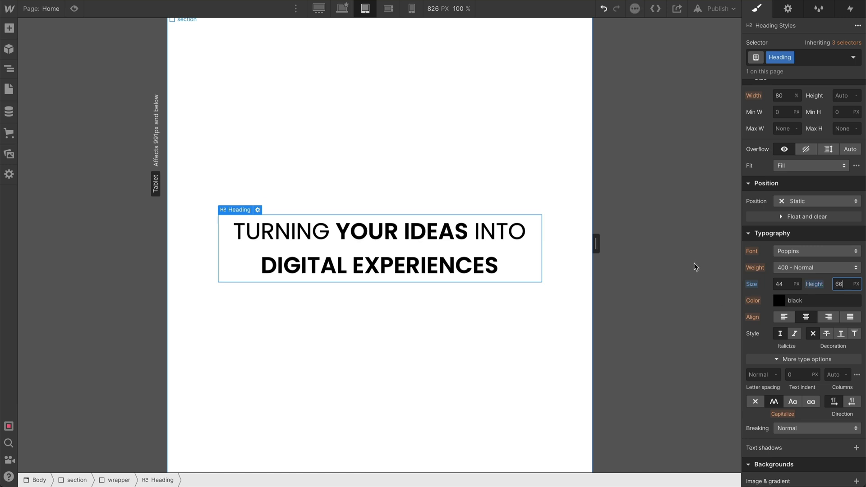
- Set the tagline heading's width to 100%
scroll(765, 296, "up", 3)
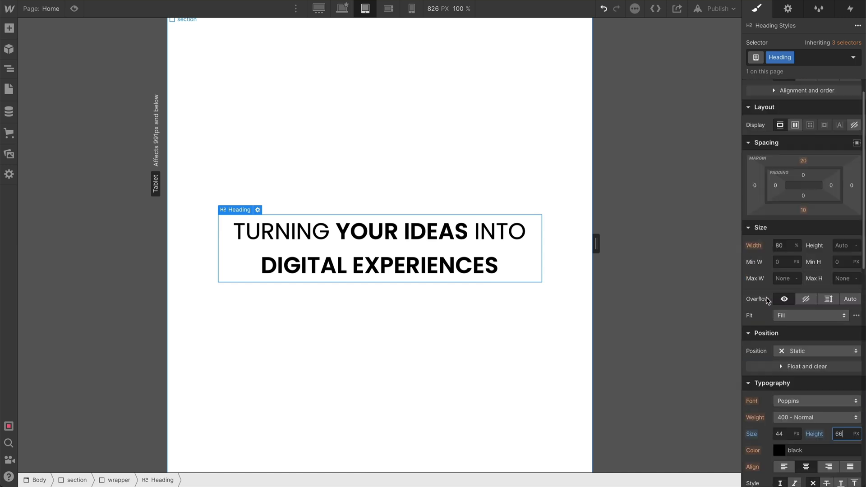
left_click(760, 251)
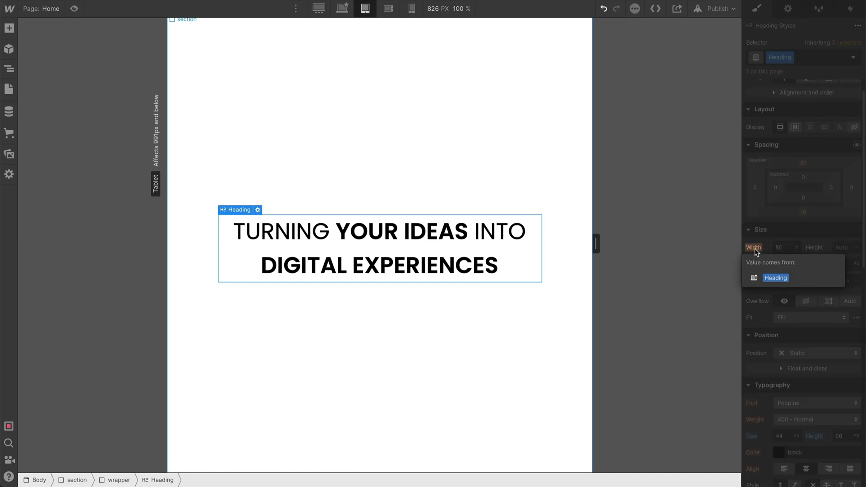
left_click(786, 249)
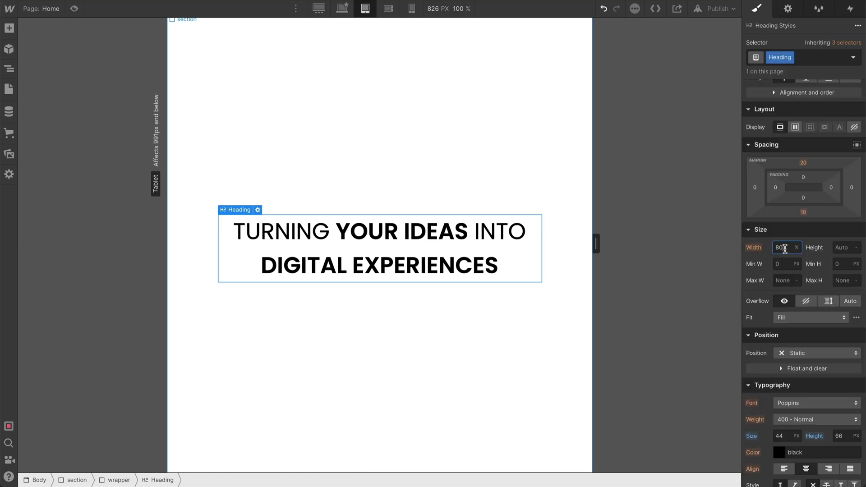
type("100")
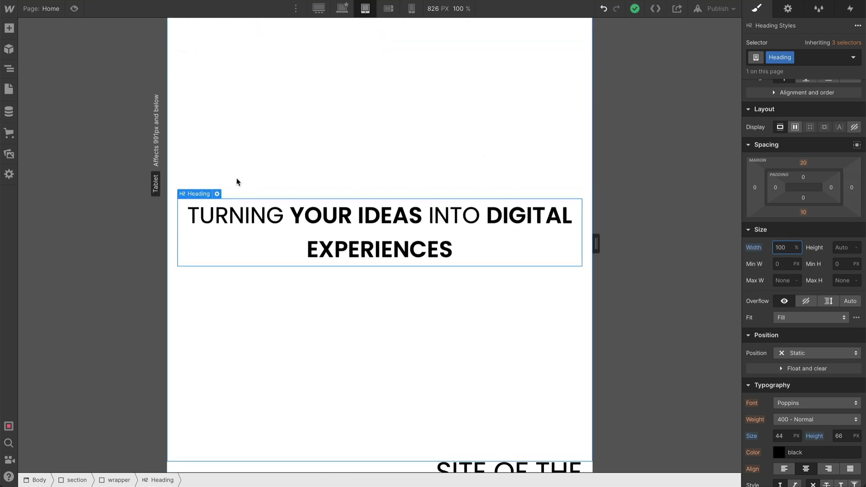
left_click(230, 135)
- Set the tagline section's height and minimum height to 600px
scroll(271, 156, "up", 2)
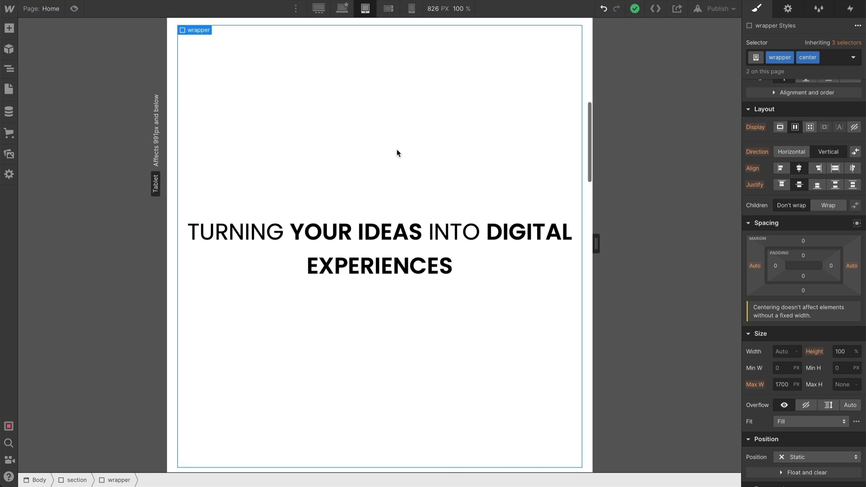
left_click(75, 480)
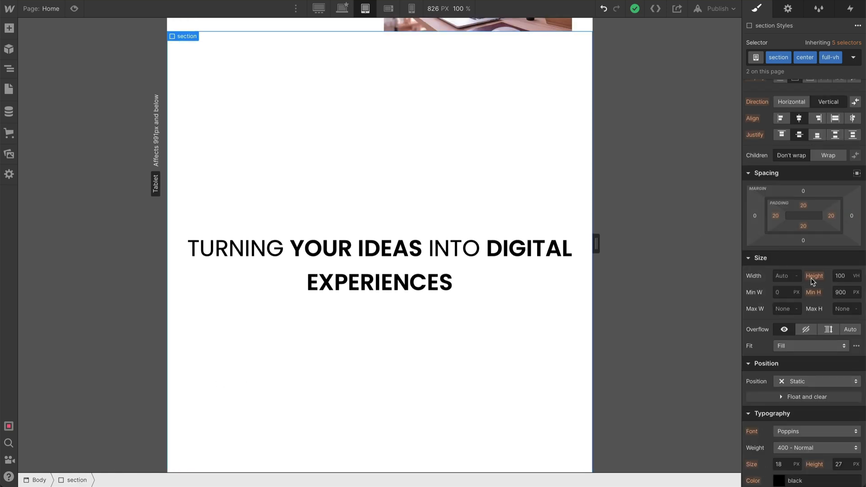
left_click(850, 276)
type("600px")
key("Return")
left_click(843, 292)
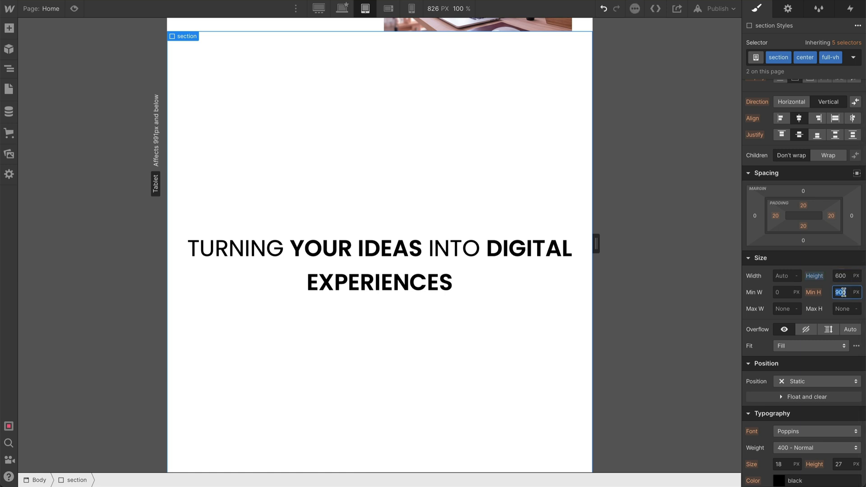
type("600")
key("Return")
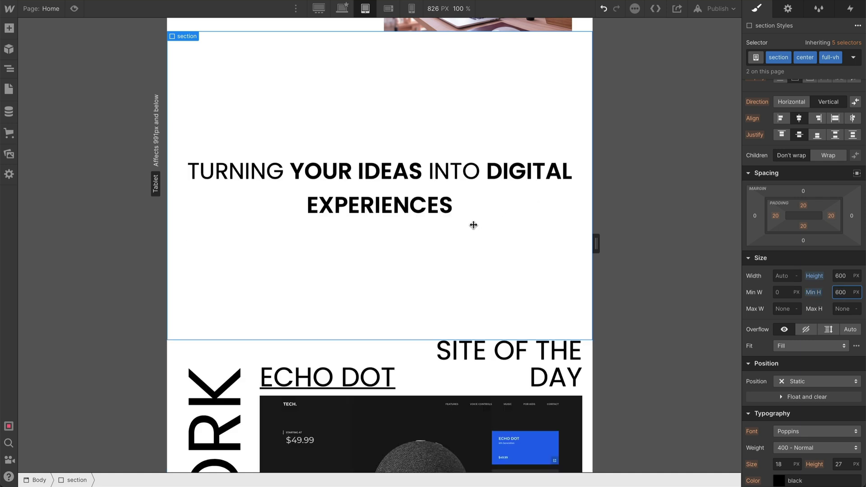
- Change the hero section's height to Auto
scroll(473, 225, "up", 10)
left_click(229, 150)
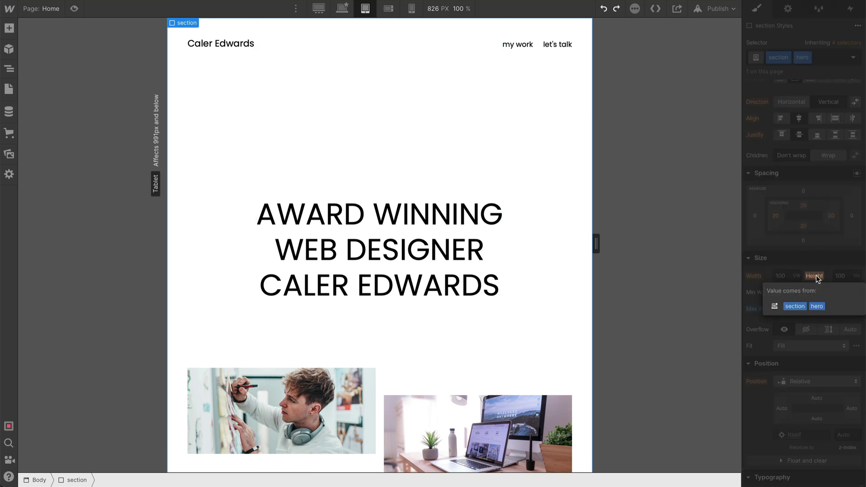
left_click(855, 276)
left_click(852, 287)
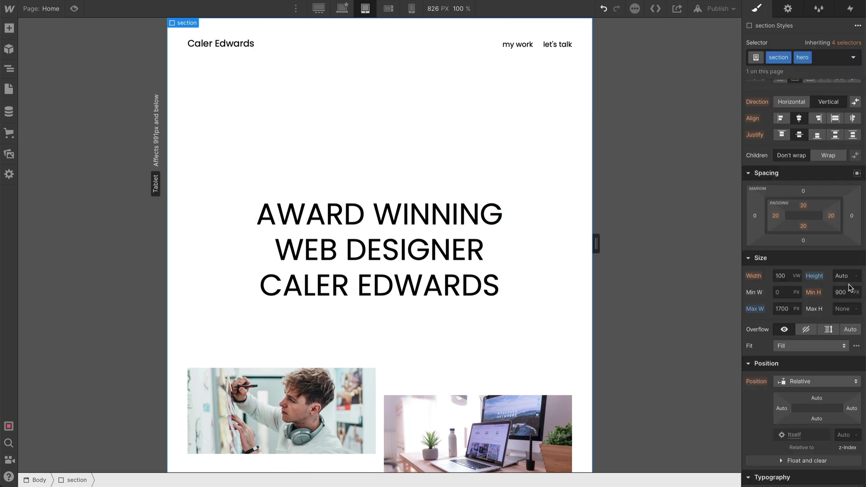
left_click(849, 293)
- Give the hero an 800 min height, and make AWARD WINNING WEB DESIGNER 70px with 84px line height
type("800")
left_click(431, 175)
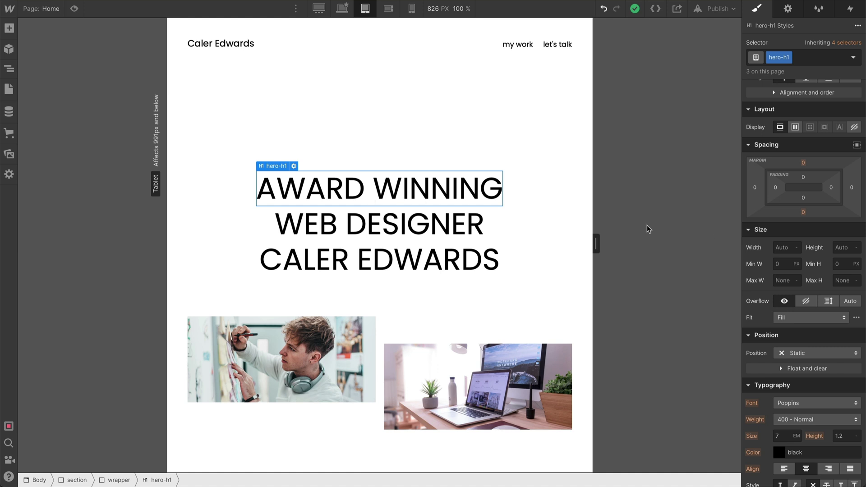
scroll(776, 233, "down", 2)
scroll(784, 234, "down", 1)
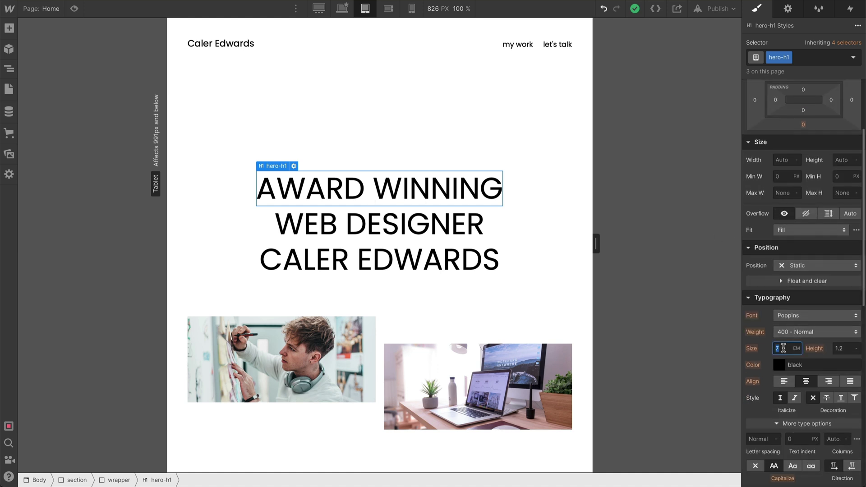
left_click(782, 348)
type("70px")
left_click(794, 346)
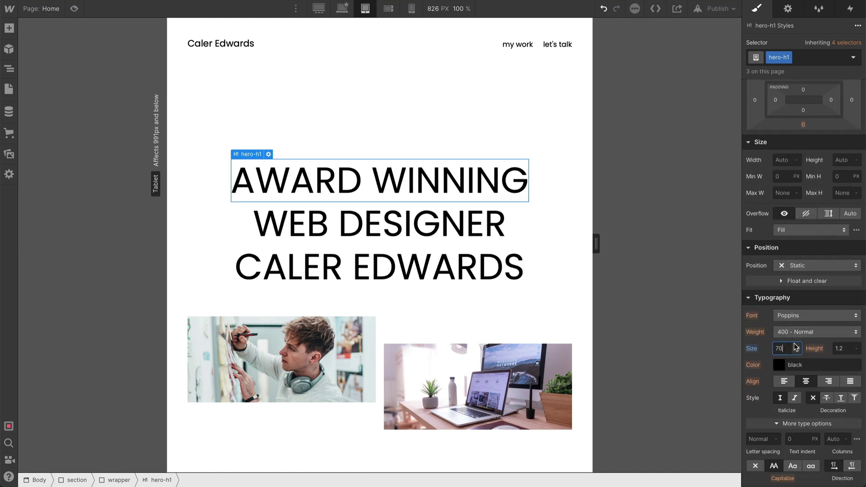
left_click(844, 348)
key("BackSpace")
key("BackSpace")
key("Return")
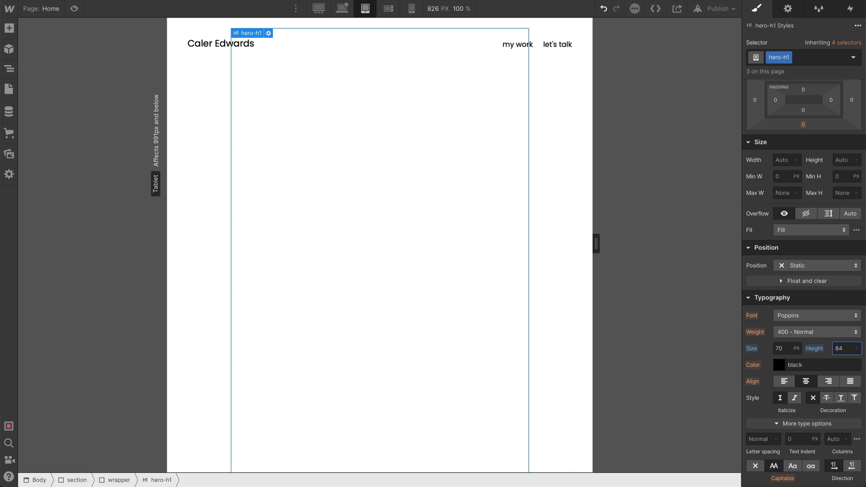
key("Return")
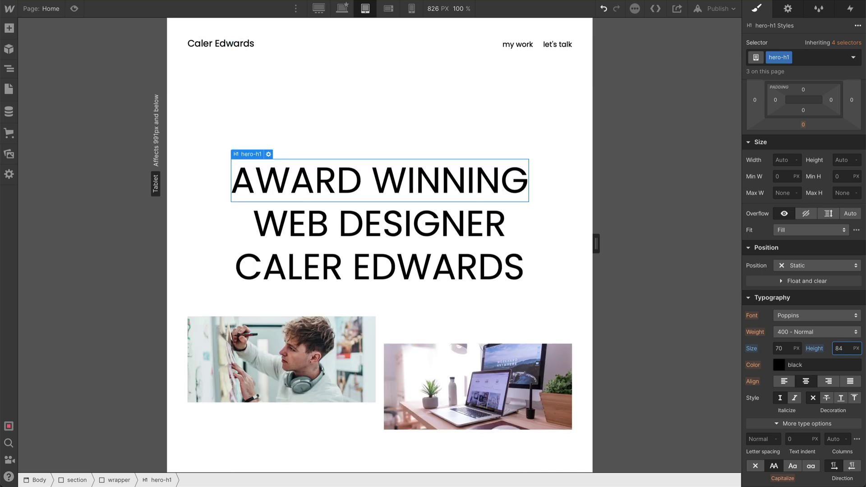
- Set the vertical WORK heading's font size and line height to 70
scroll(379, 225, "down", 10)
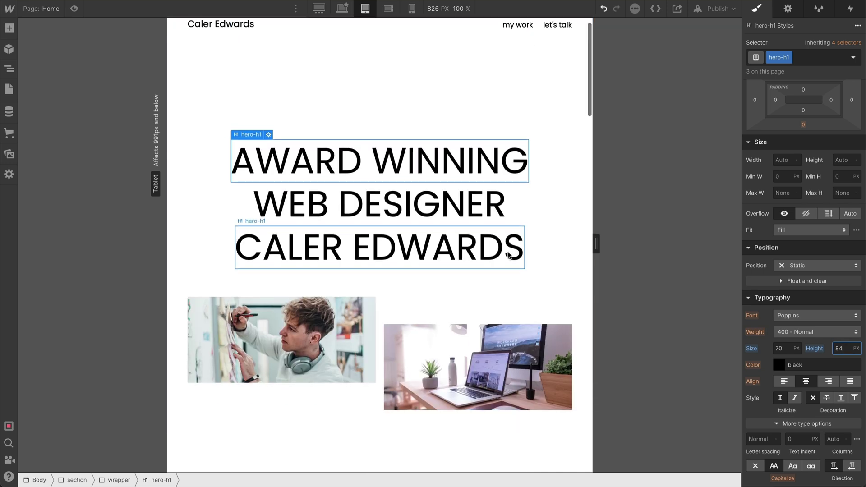
left_click(229, 218)
left_click(785, 299)
type("70")
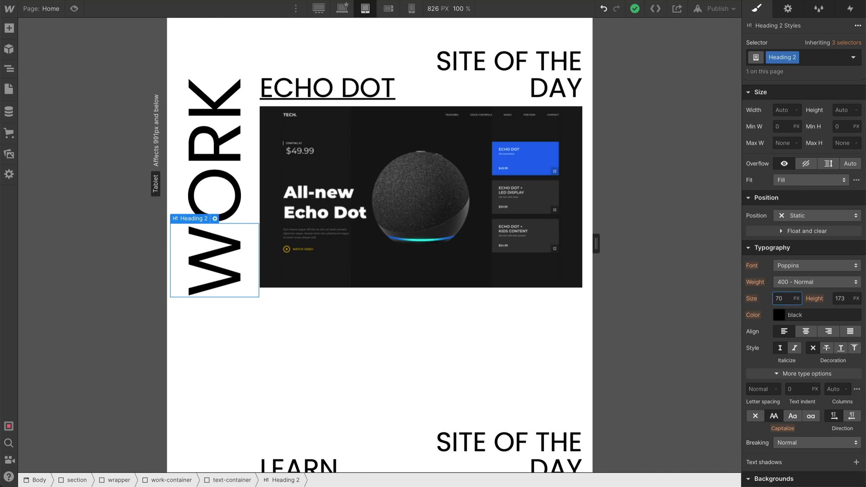
left_click(840, 298)
type("70")
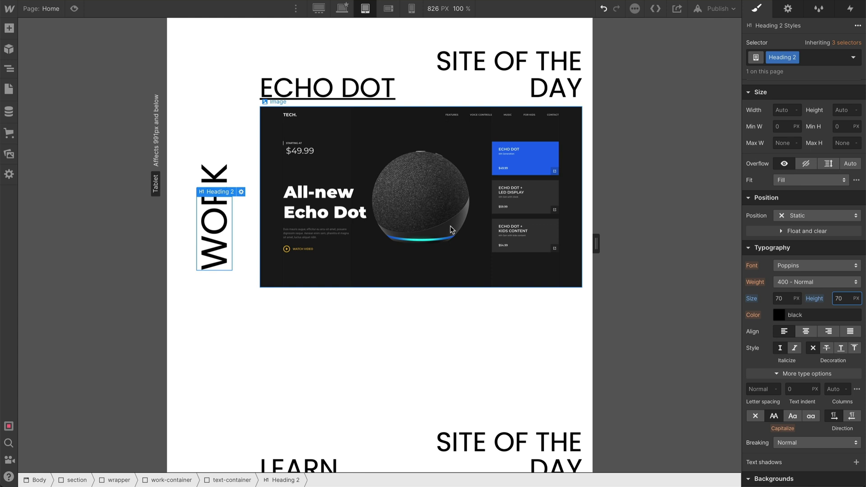
- Narrow the first column of the work-container grid in the grid editor
scroll(361, 181, "up", 1)
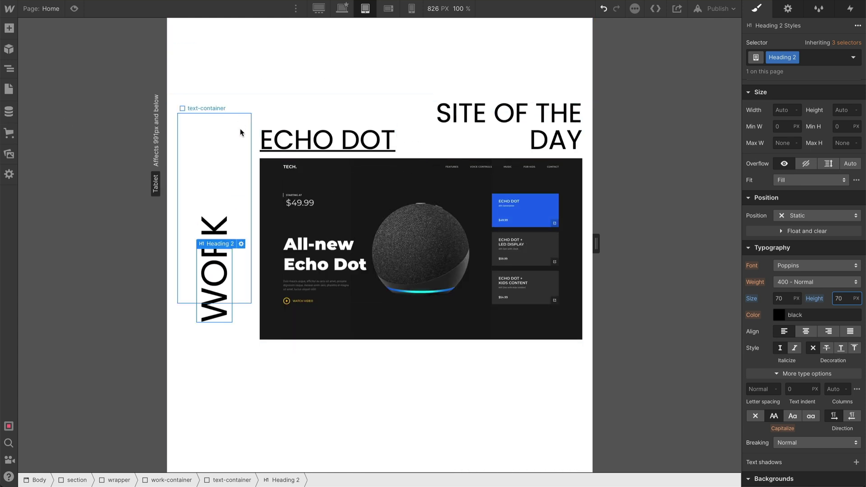
left_click(334, 121)
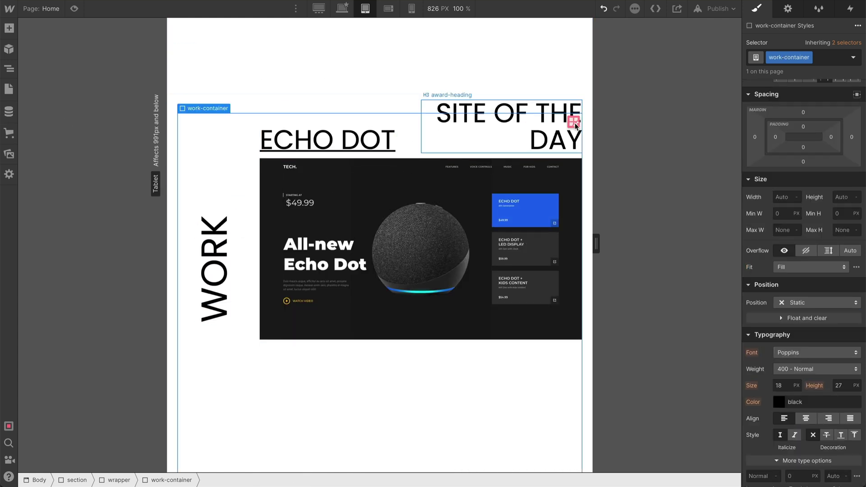
left_click(574, 123)
left_click(246, 103)
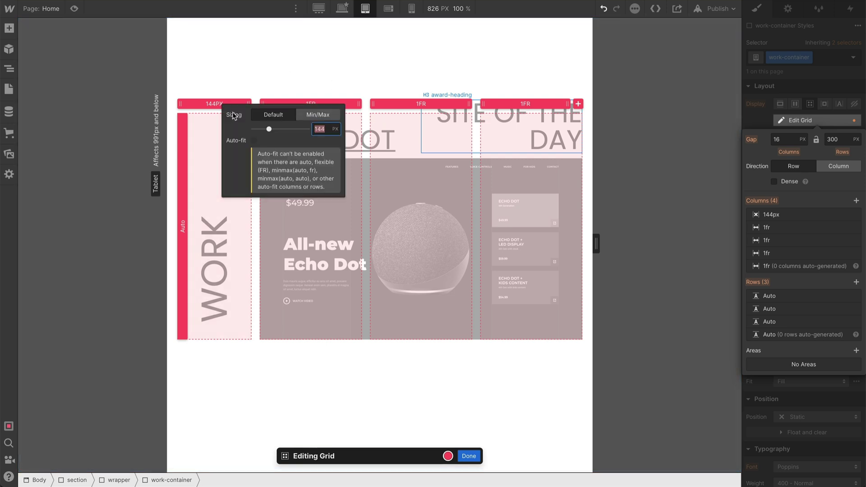
type("709")
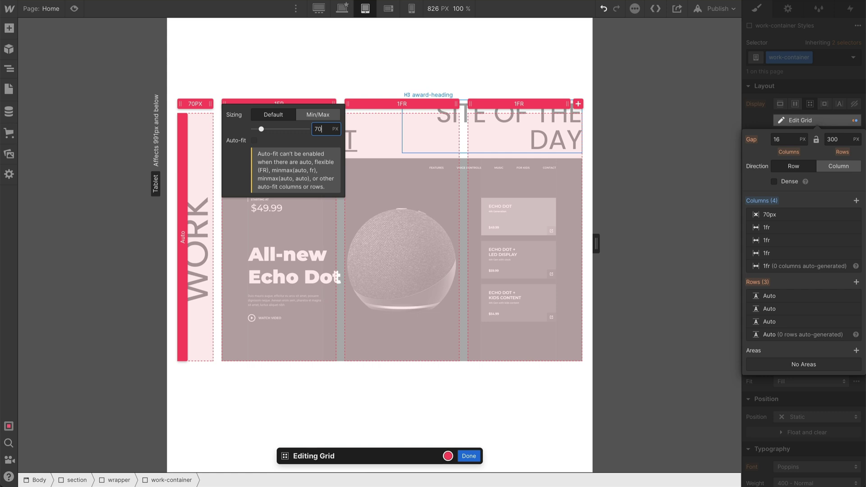
left_click(281, 134)
- Shrink the SITE OF THE DAY heading from 52 to 30px
left_click(467, 132)
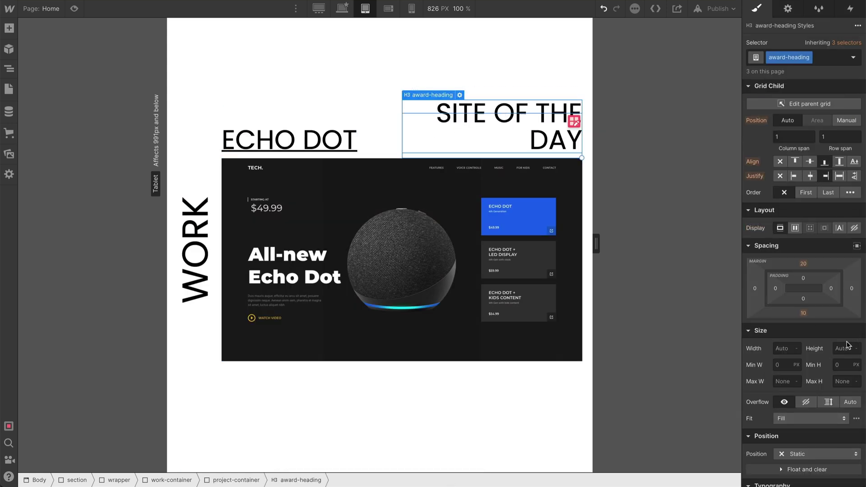
scroll(844, 345, "down", 5)
left_click(785, 283)
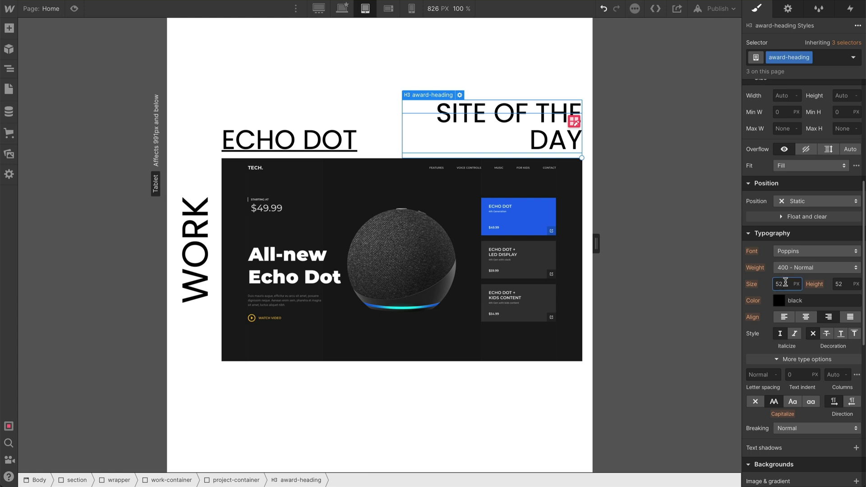
key("BackSpace")
key("BackSpace")
type("30")
key("Return")
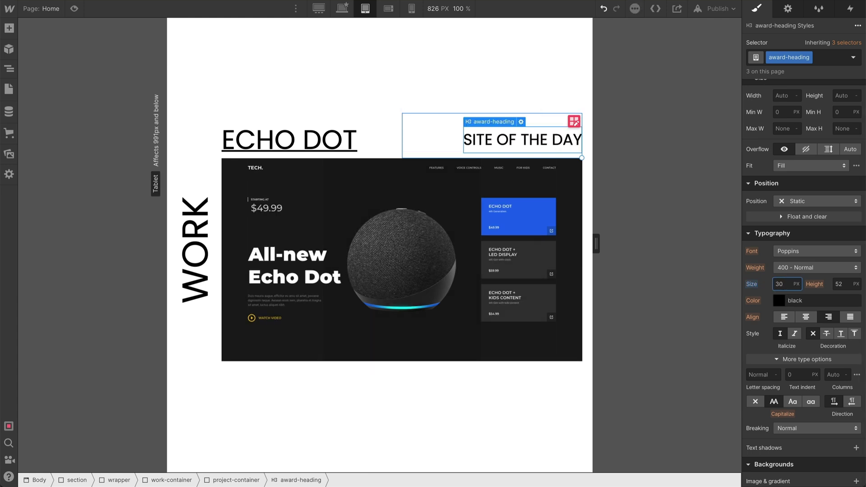
- Set the work-container grid's row gap to 200 px
left_click(225, 155)
left_click(218, 144)
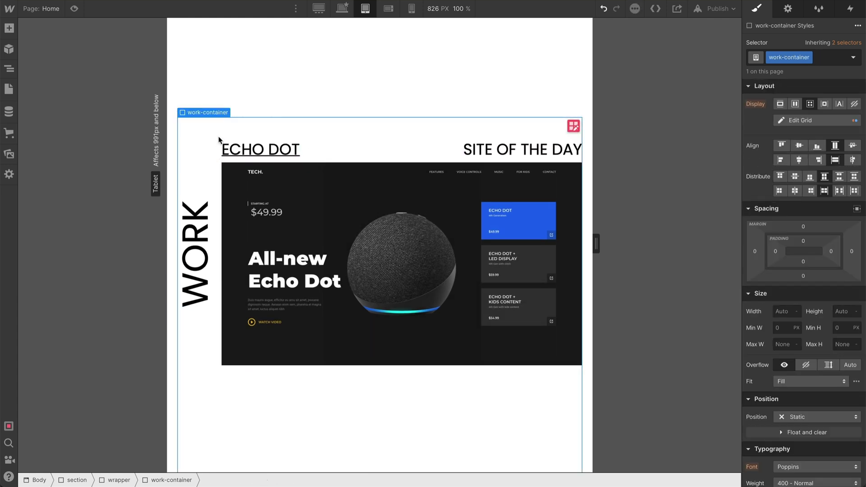
scroll(360, 239, "down", 3)
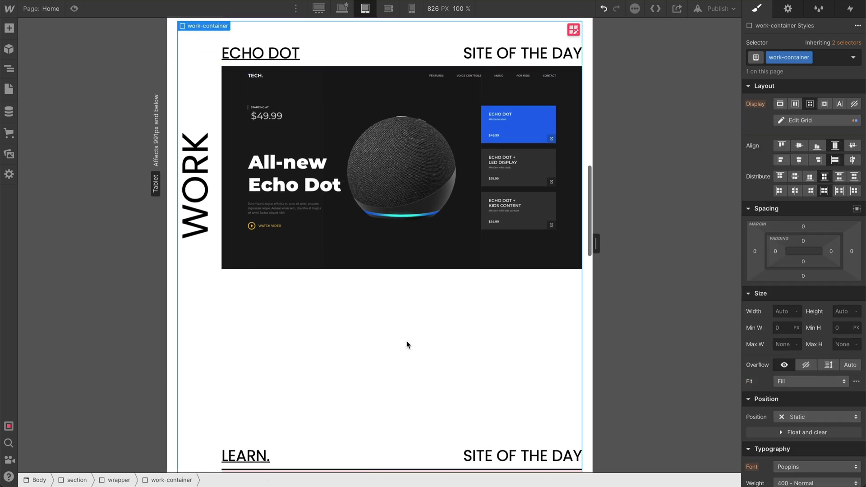
left_click(573, 30)
left_click(842, 139)
type("200")
key("Return")
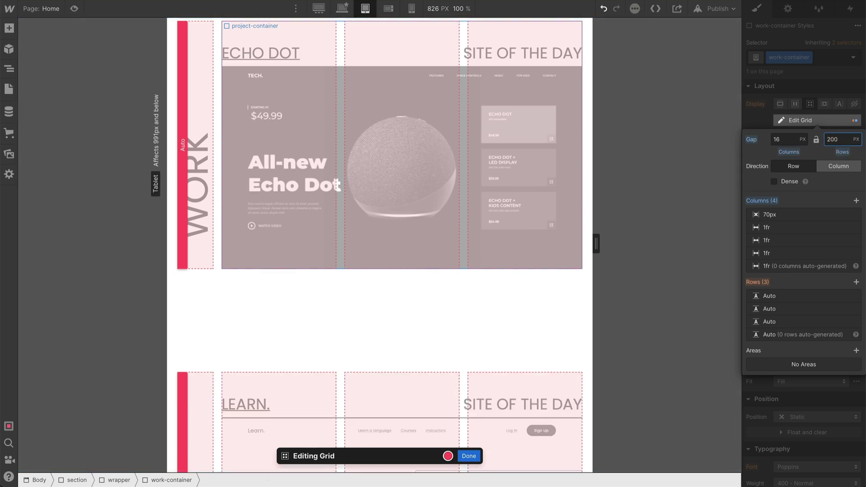
left_click(469, 455)
scroll(451, 297, "down", 6)
scroll(479, 275, "down", 10)
- Set All H3 Headings to 30px text with 36px line height
left_click(293, 252)
left_click(803, 58)
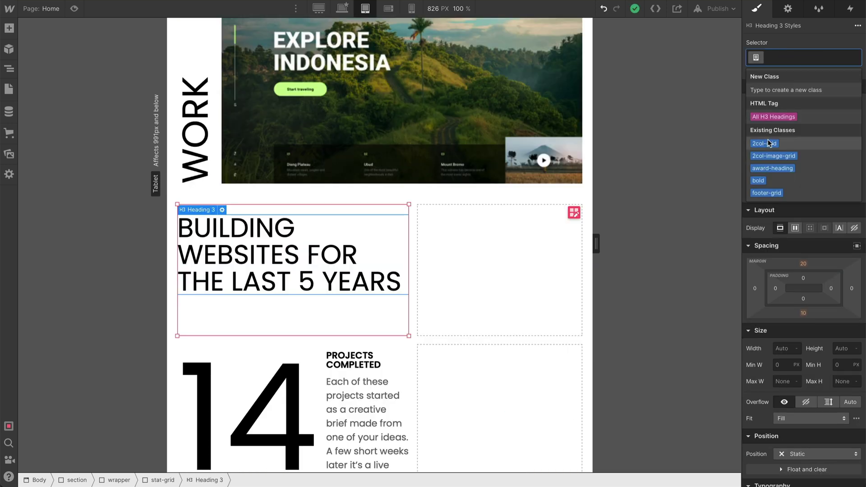
left_click(776, 118)
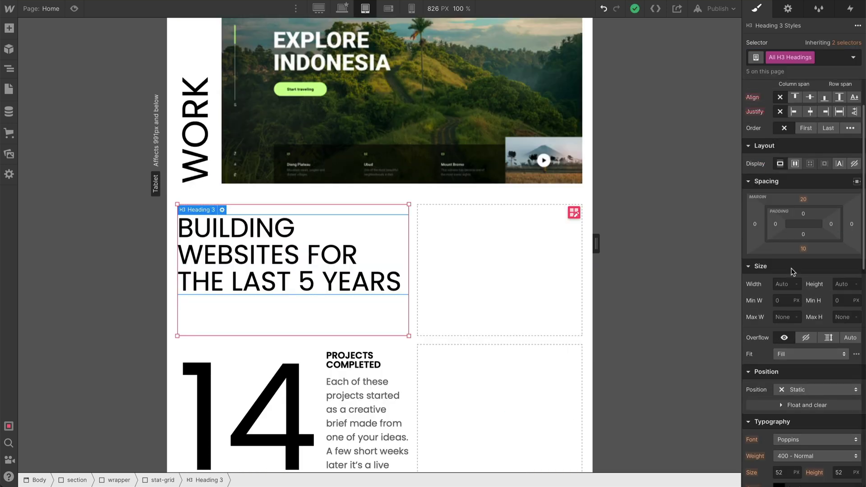
scroll(794, 265, "down", 5)
left_click(784, 245)
type("30")
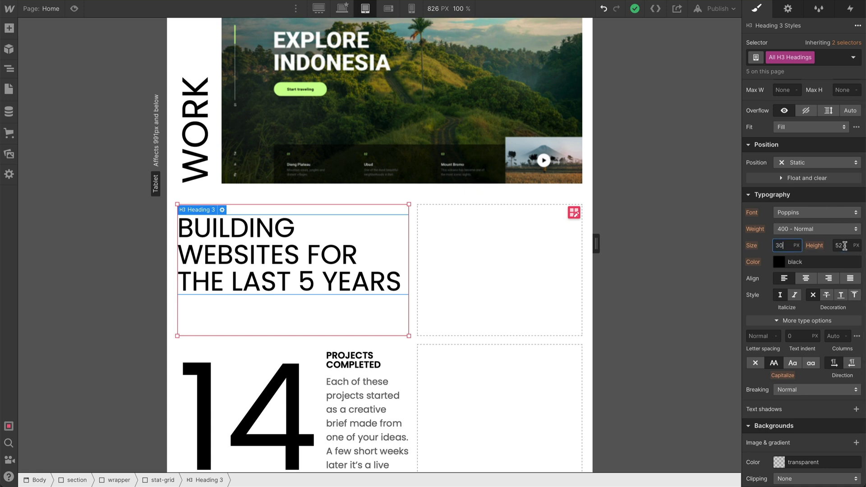
left_click(844, 246)
type("36")
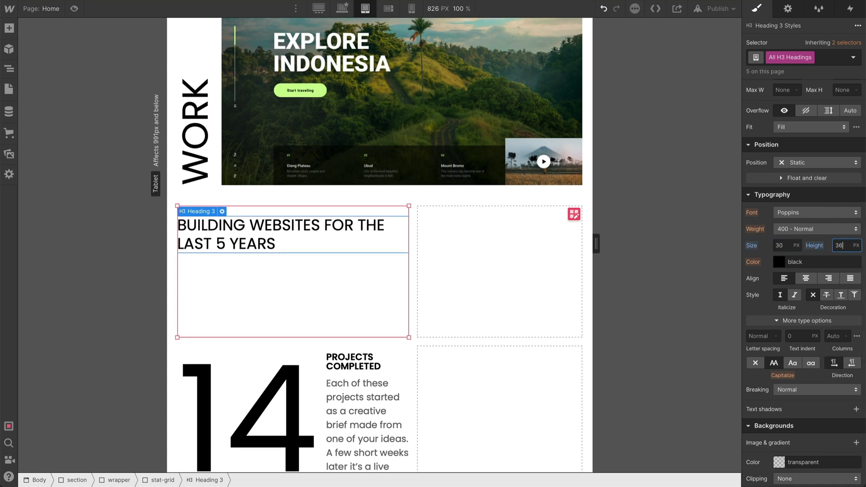
- Set the big 14 stat number to 140px
scroll(426, 266, "down", 3)
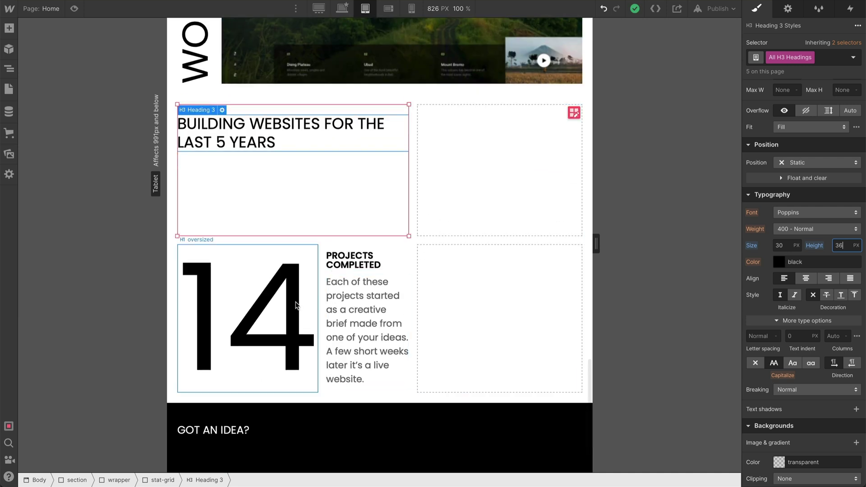
left_click(288, 301)
left_click(785, 249)
type("140")
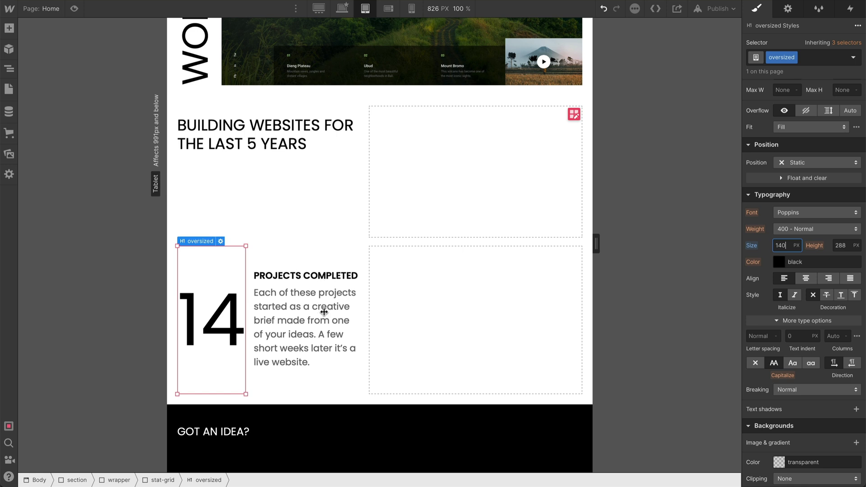
- Give the PROJECTS COMPLETED heading 14px text and 14px line height
left_click(325, 279)
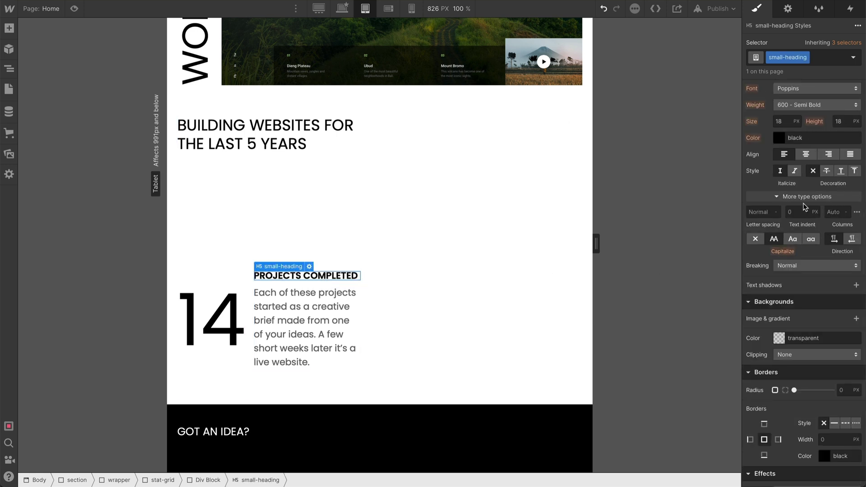
scroll(802, 201, "up", 3)
left_click(786, 198)
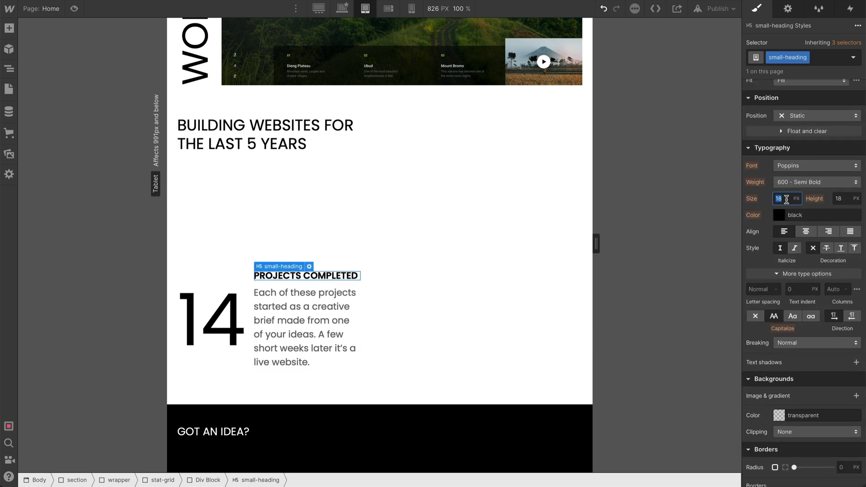
type("14")
left_click(841, 198)
type("14")
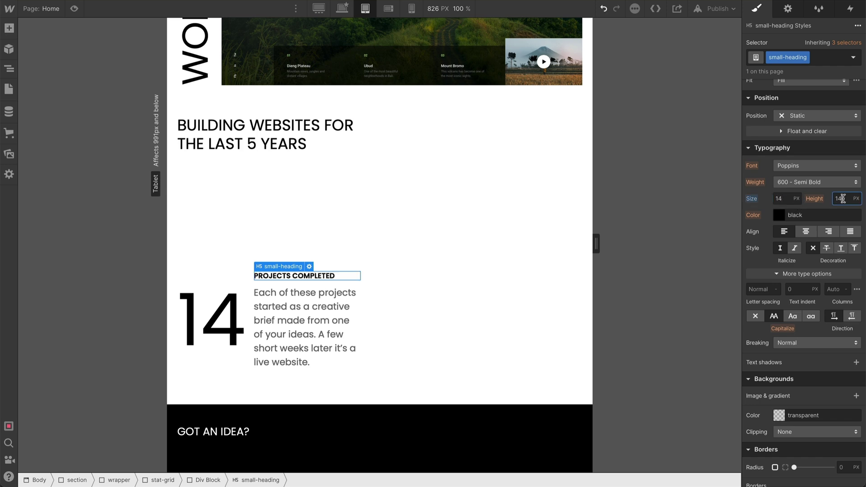
- Widen the stat grid's first two columns to 0.5fr and 0.75fr
left_click(568, 120)
left_click(569, 119)
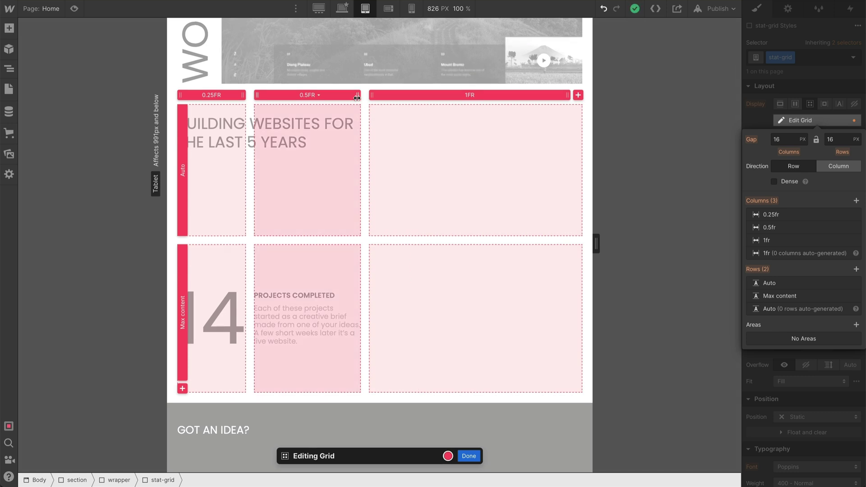
left_click_drag(359, 96, 375, 97)
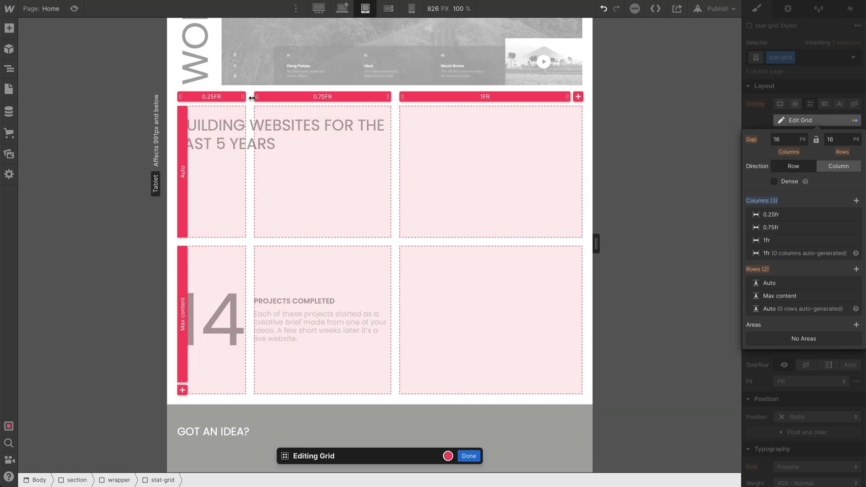
left_click_drag(244, 95, 263, 98)
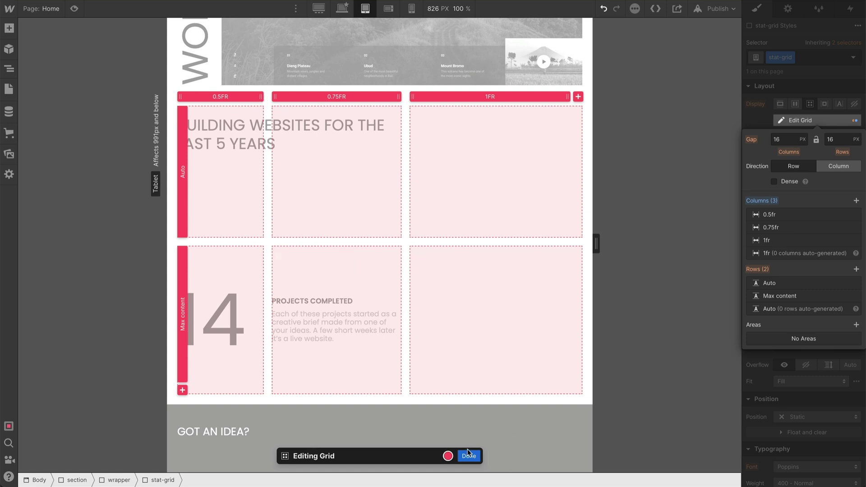
- Set the GOT AN IDEA? heading to 30 px size with 30 px line height
key("Escape")
left_click(280, 344)
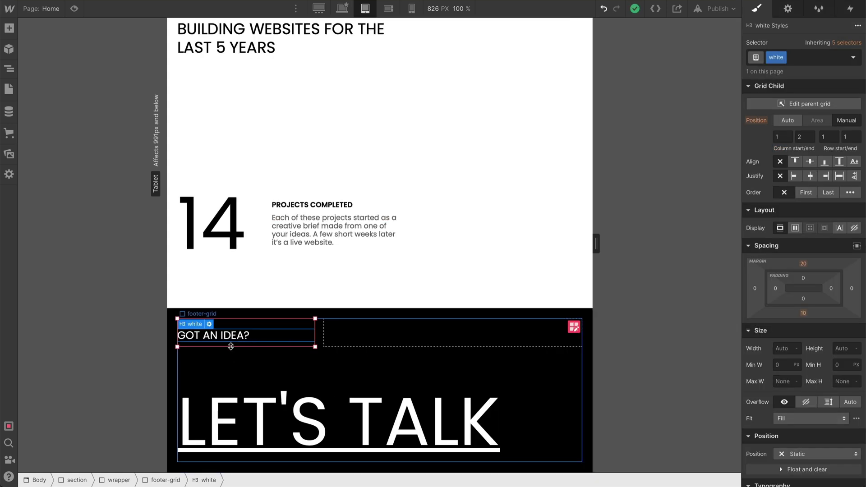
scroll(785, 315, "down", 5)
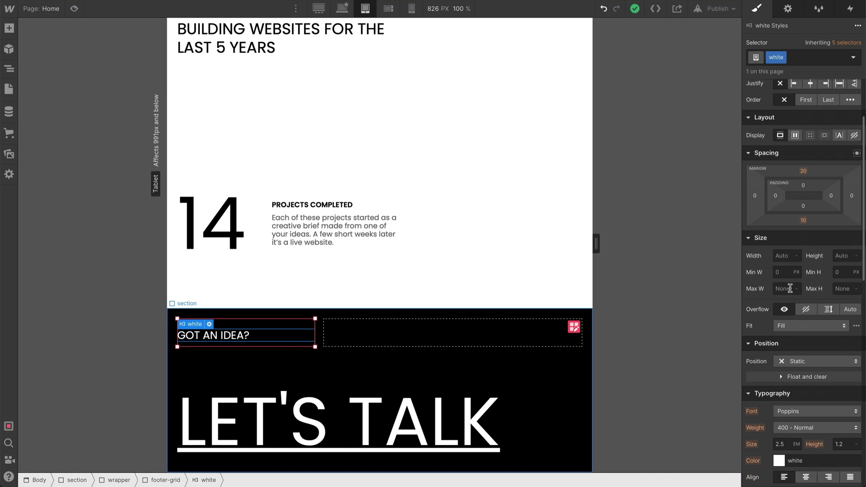
left_click(782, 371)
type("30px")
key("Return")
left_click(842, 371)
type("30px")
key("Return")
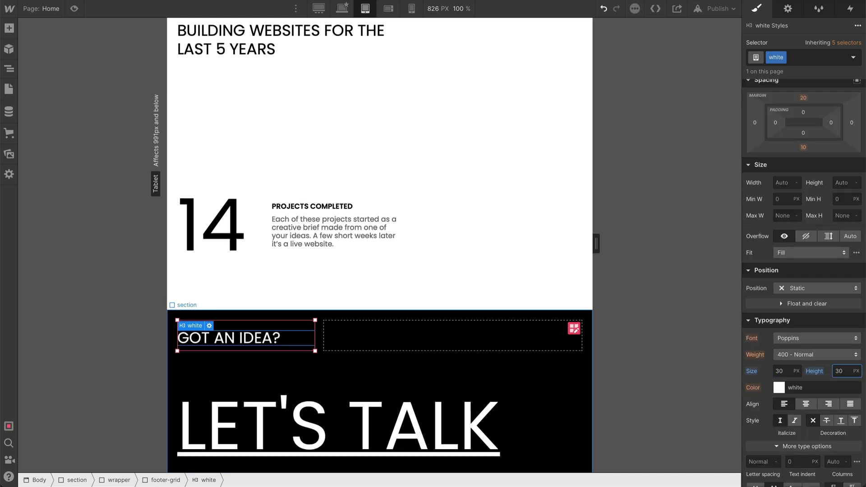
- Set LET'S TALK to 70 px and widen the footer grid's middle column to 0.75fr
left_click(270, 416)
left_click(782, 371)
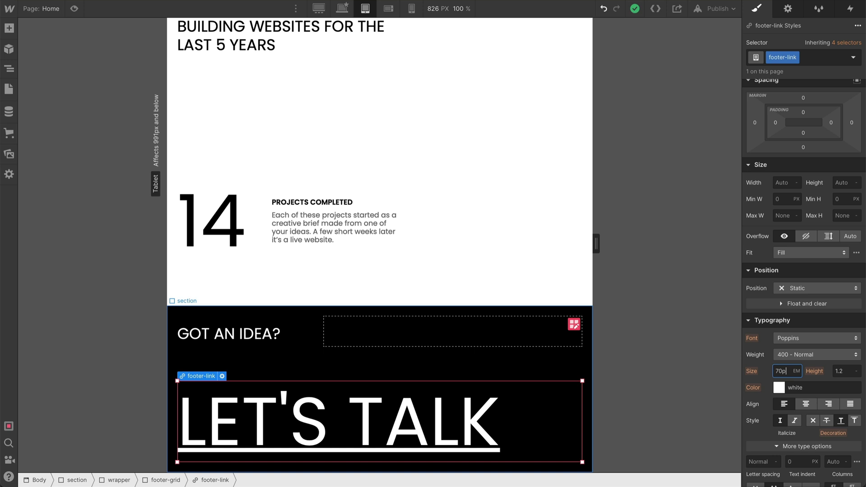
type("70px")
key("Return")
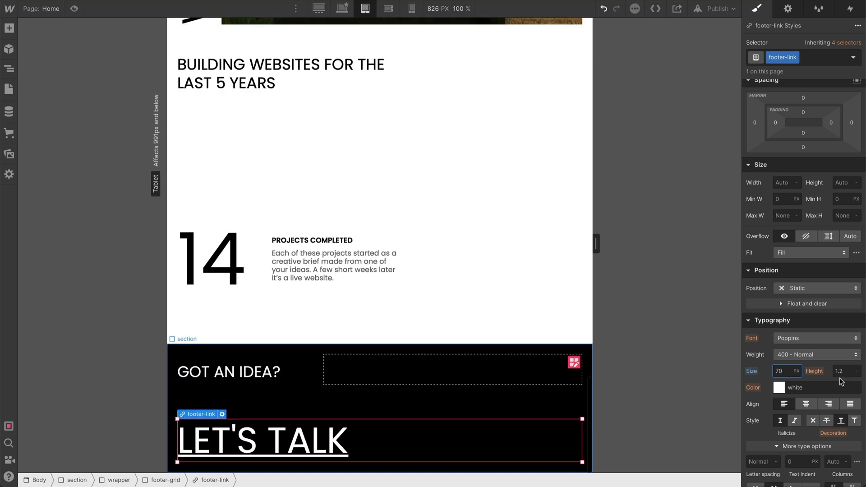
left_click(839, 372)
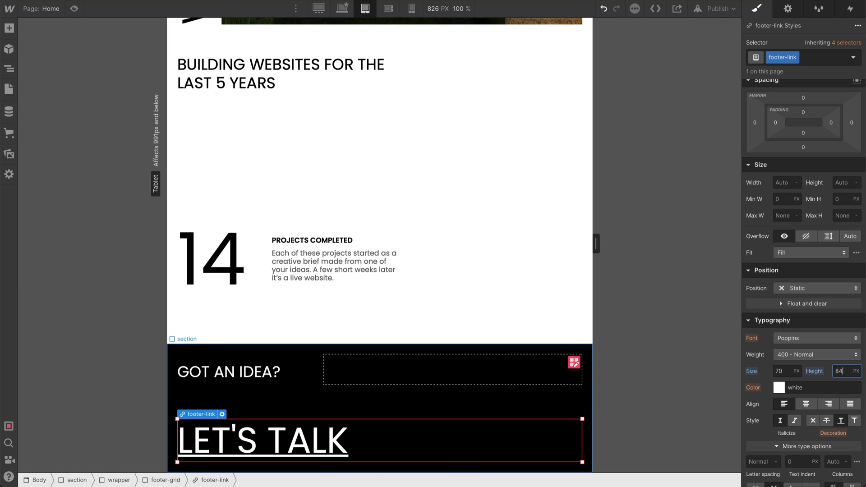
left_click(574, 362)
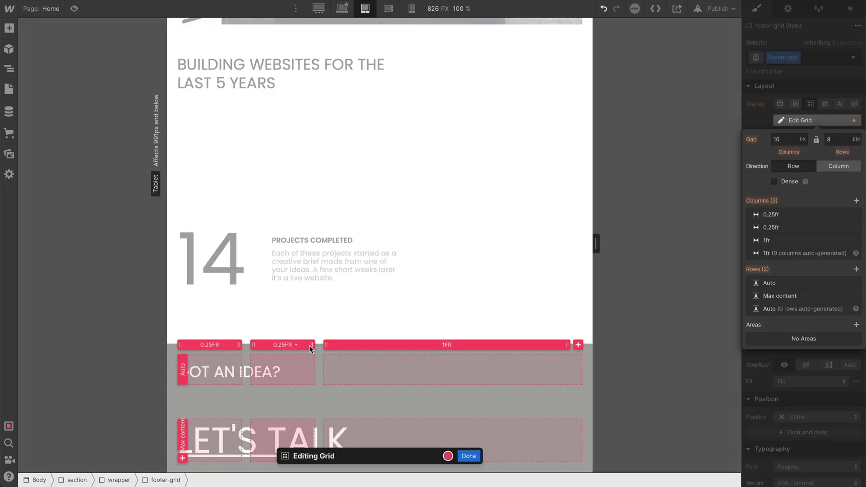
left_click_drag(311, 345, 215, 347)
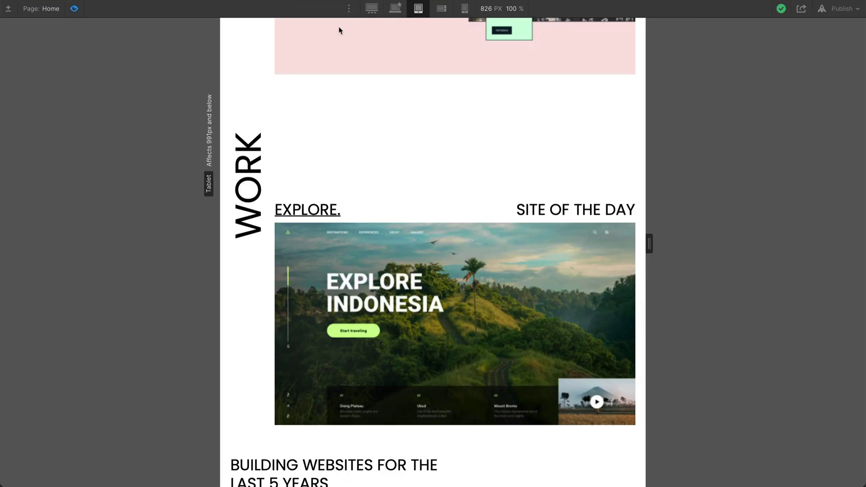
- Exit preview and reduce the text-container's top padding above WORK to 191 px
left_click(74, 9)
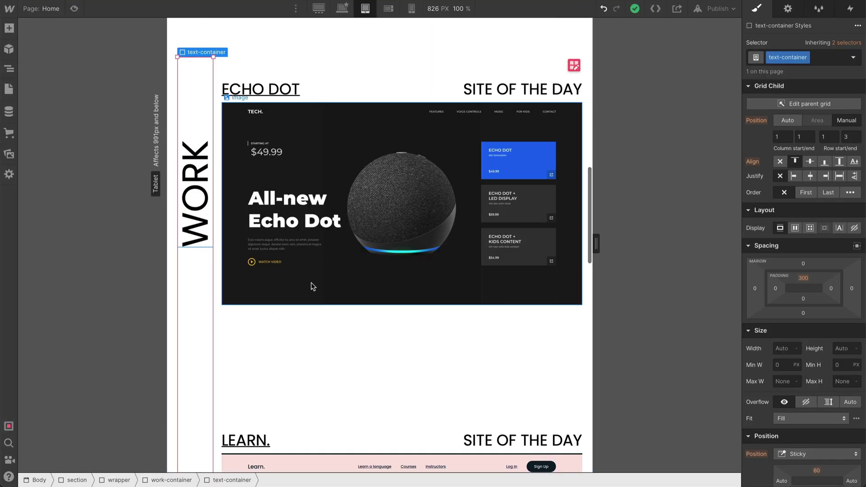
scroll(311, 286, "down", 1)
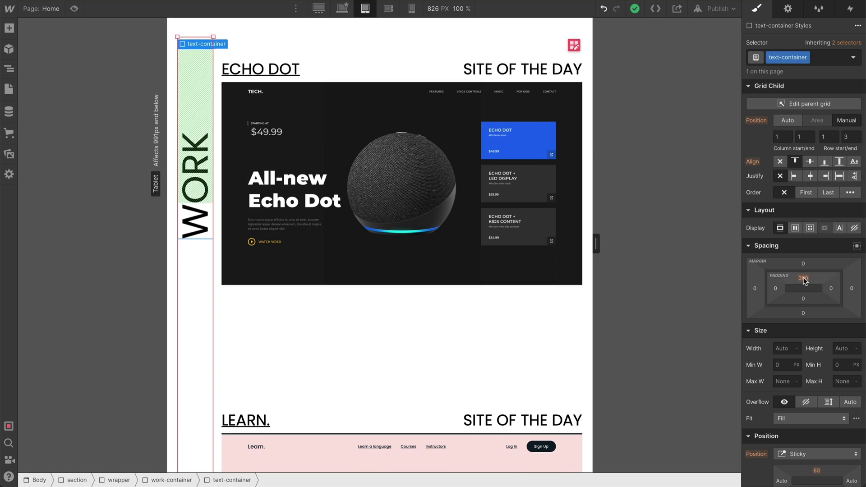
left_click_drag(803, 279, 805, 197)
- Preview the page and narrow it to the 480 px Mobile (L) width
key("super+shift+p")
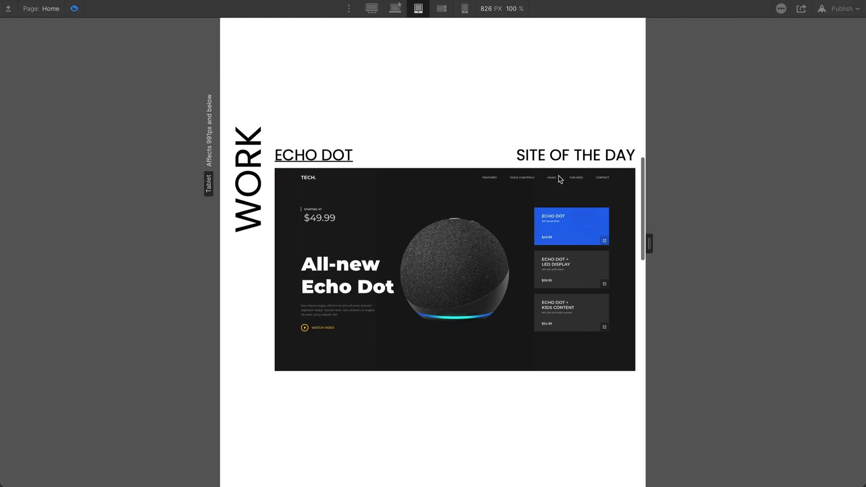
scroll(559, 179, "down", 8)
scroll(559, 178, "down", 8)
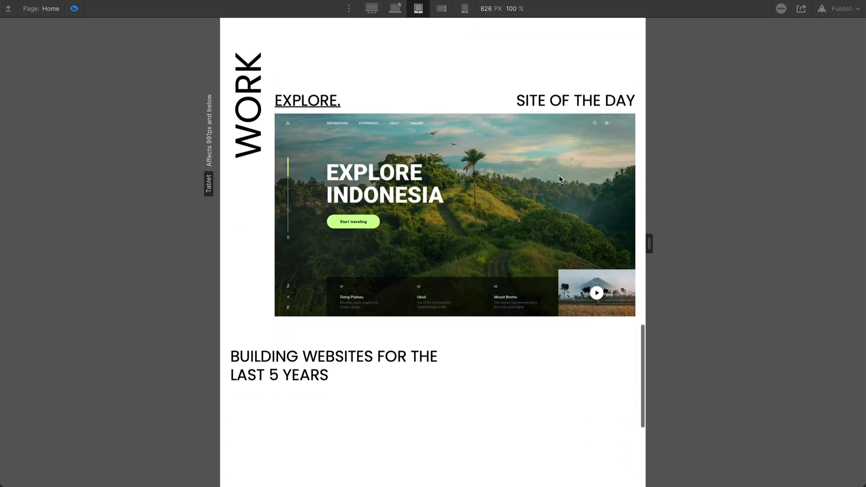
scroll(558, 178, "up", 12)
scroll(537, 172, "up", 6)
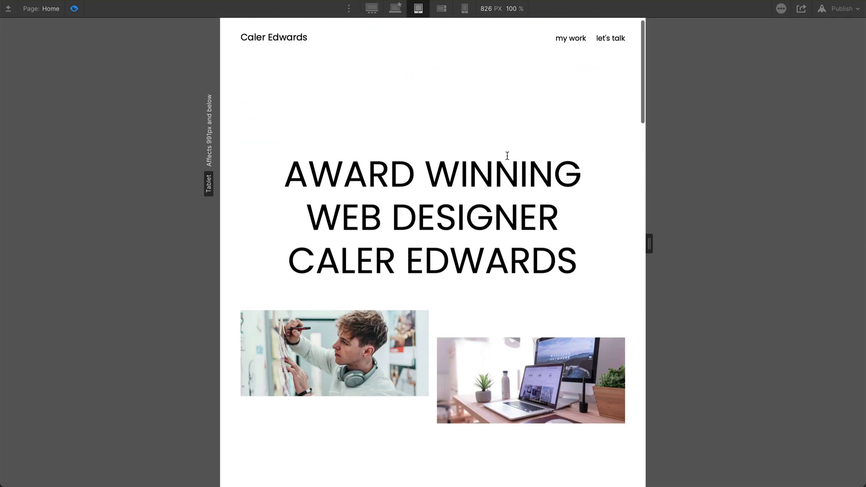
left_click_drag(649, 238, 561, 236)
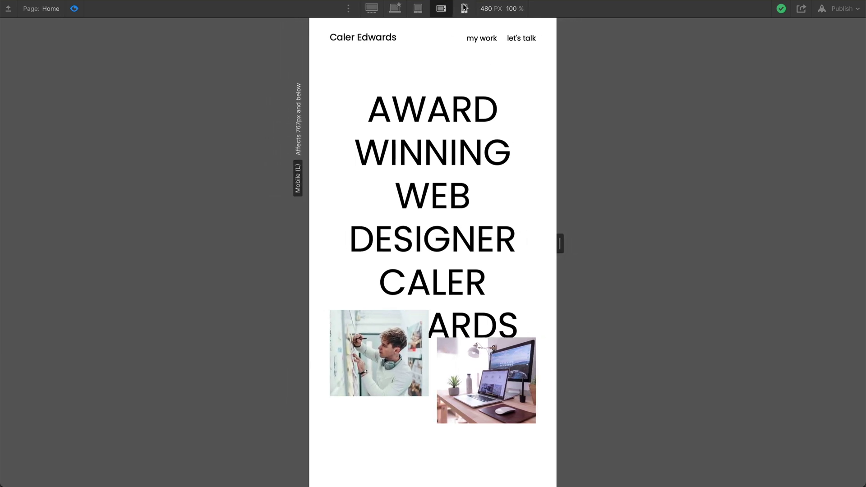
- Give the AWARD WINNING hero heading a line height of 46*1.2, about 55 px
scroll(491, 94, "down", 5)
scroll(506, 91, "down", 10)
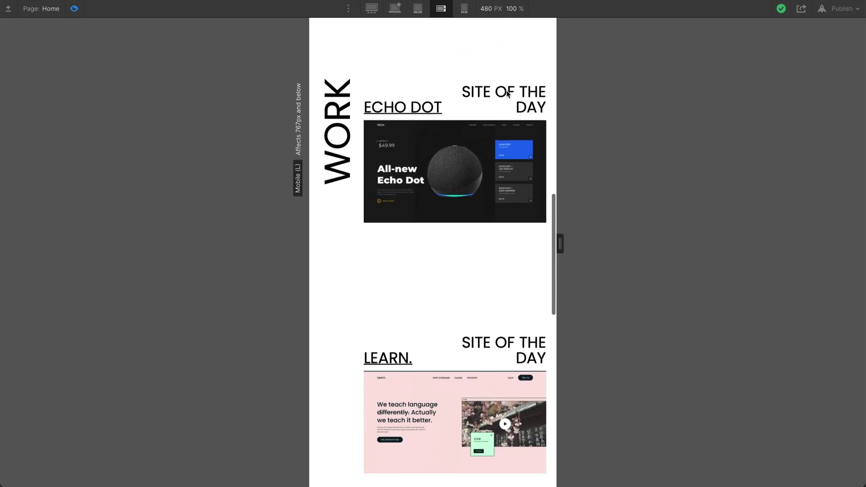
key("ctrl+shift+p")
scroll(369, 180, "up", 2)
left_click(400, 129)
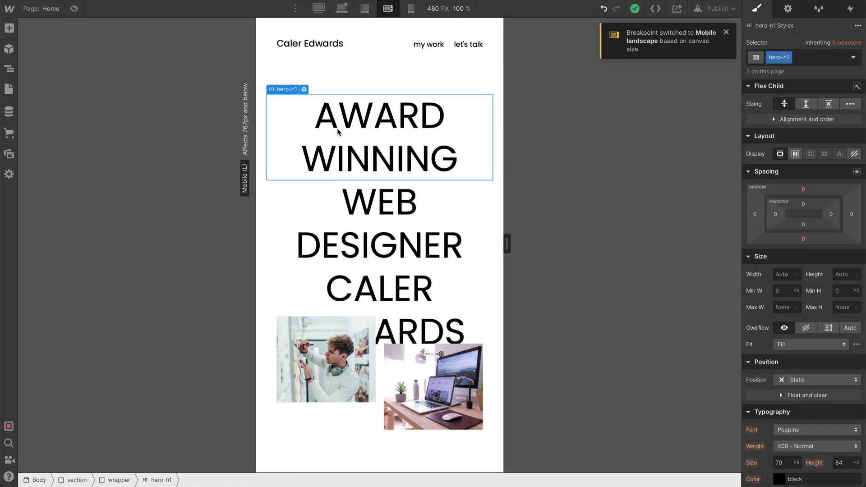
scroll(796, 298, "down", 8)
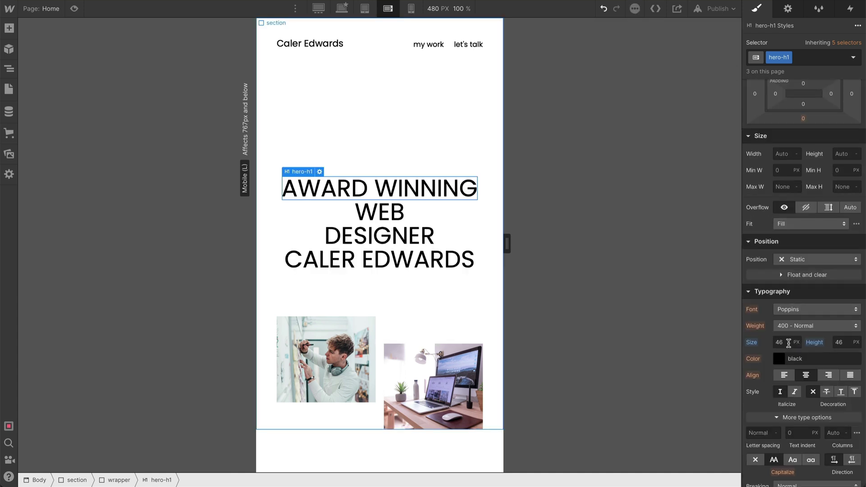
left_click(855, 342)
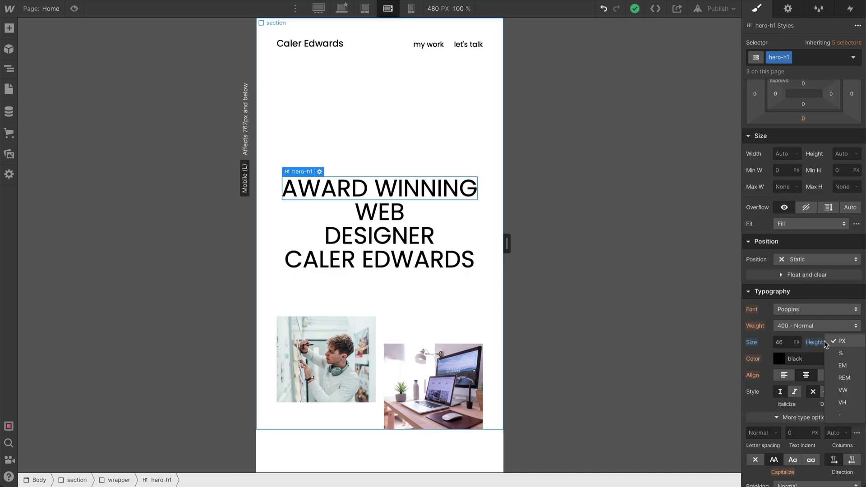
left_click(839, 342)
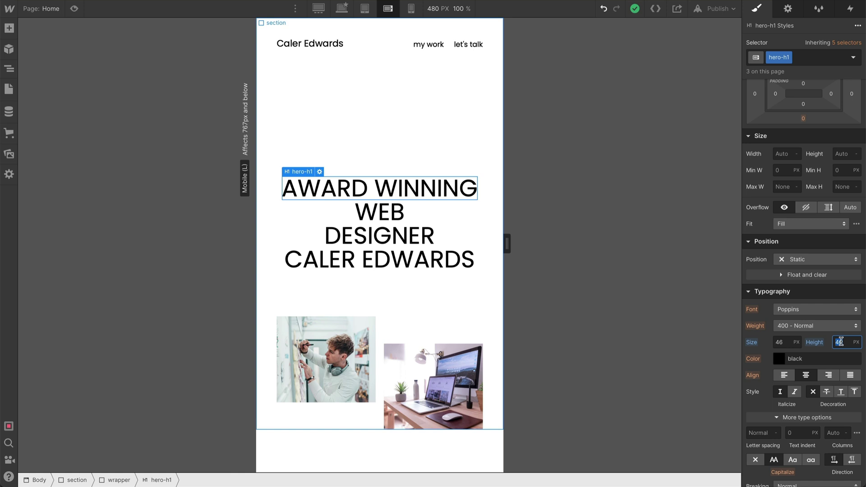
type("*1.2")
key("Return")
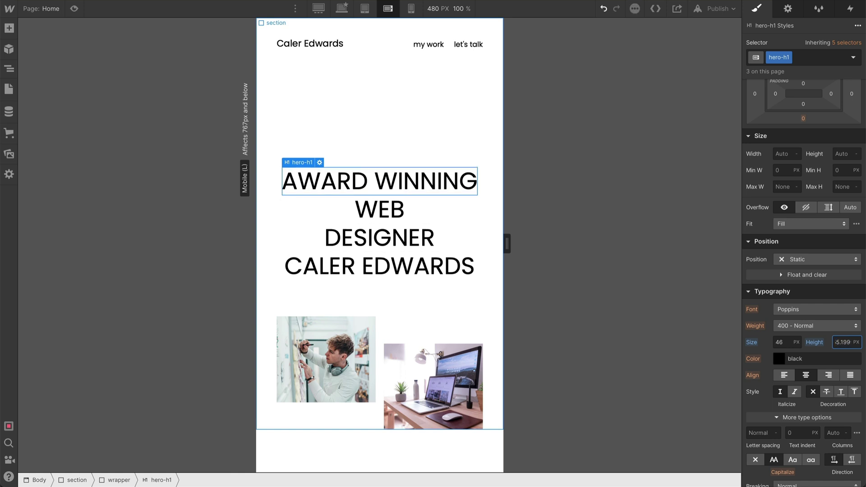
double_click(843, 344)
left_click(390, 354)
- Delete the second column of the hero image grid so the photos stack
left_click(494, 323)
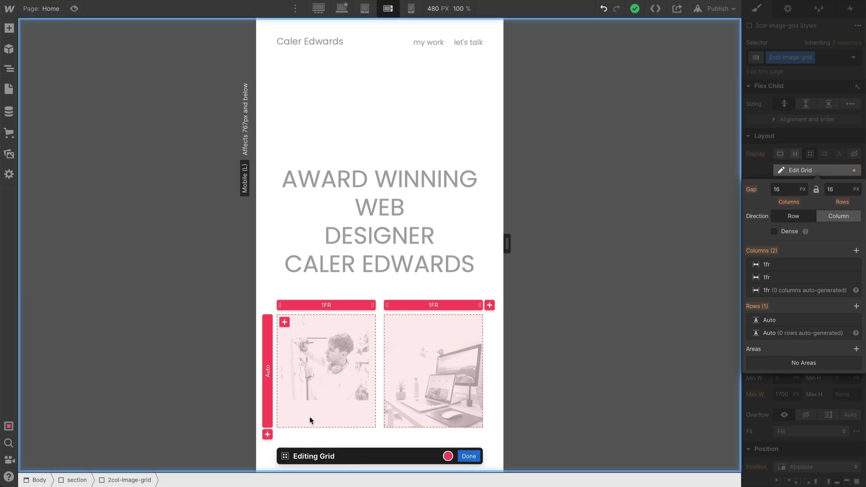
right_click(456, 304)
left_click(476, 342)
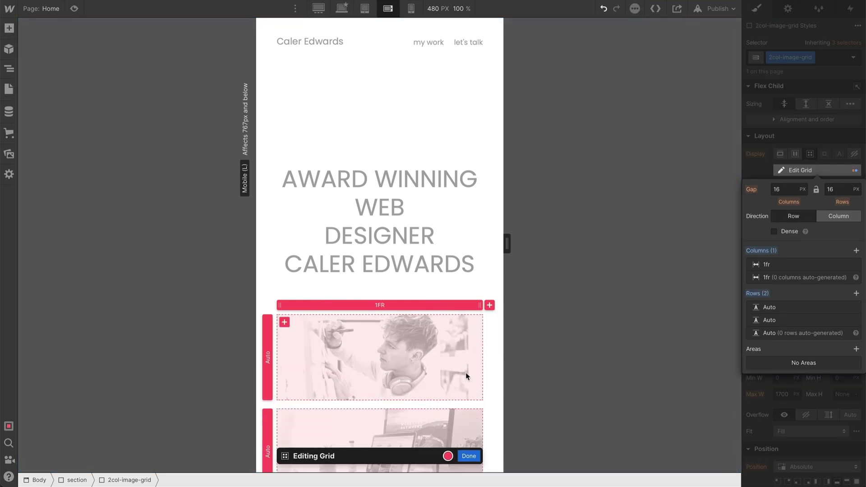
left_click(469, 456)
scroll(432, 368, "down", 2)
scroll(432, 368, "up", 2)
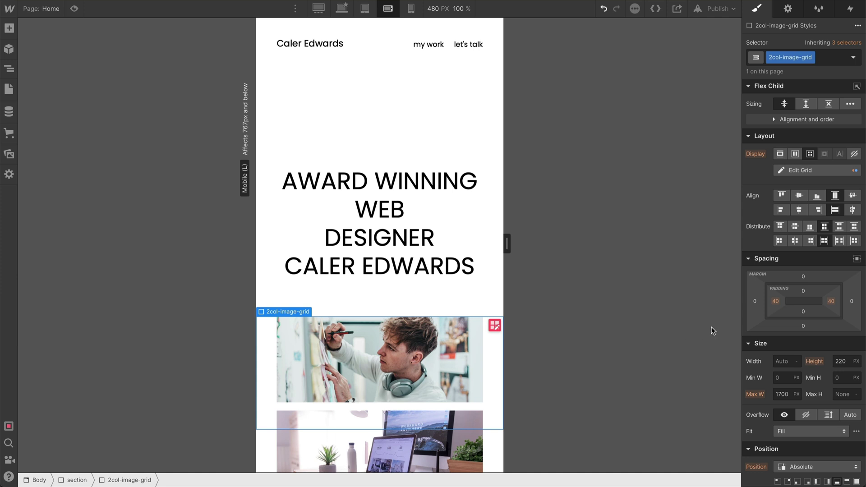
- Set the 2col-image-grid height to Auto
left_click(855, 361)
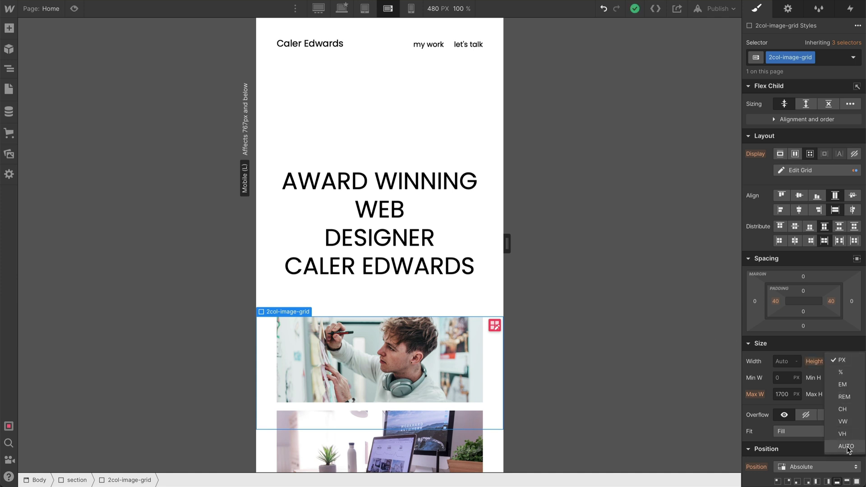
left_click(849, 448)
left_click(295, 98)
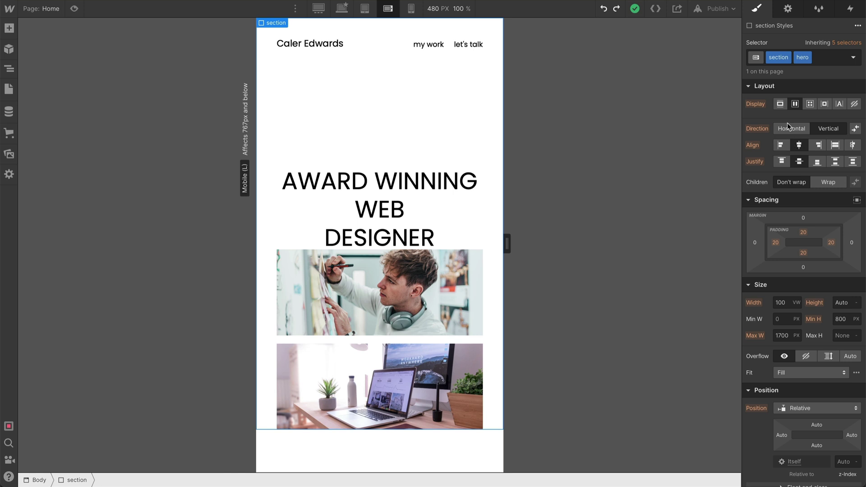
- Justify the hero content to Start and raise its top padding to about 121 px
left_click(782, 164)
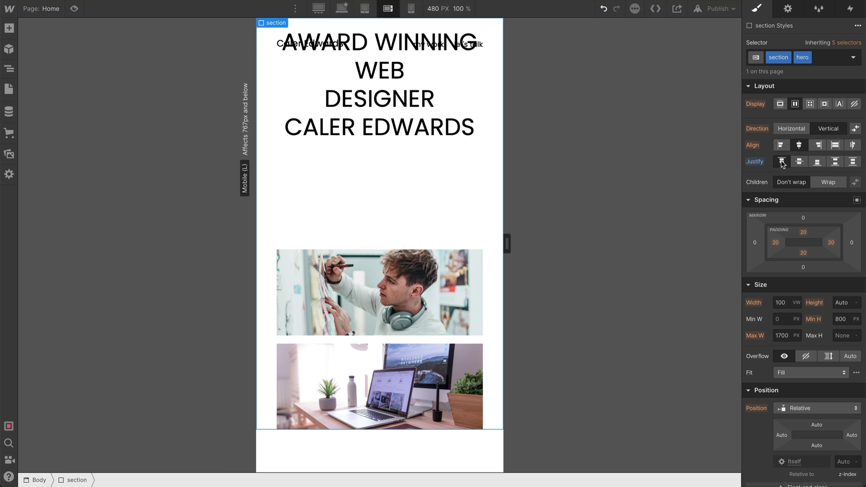
left_click_drag(803, 231, 810, 284)
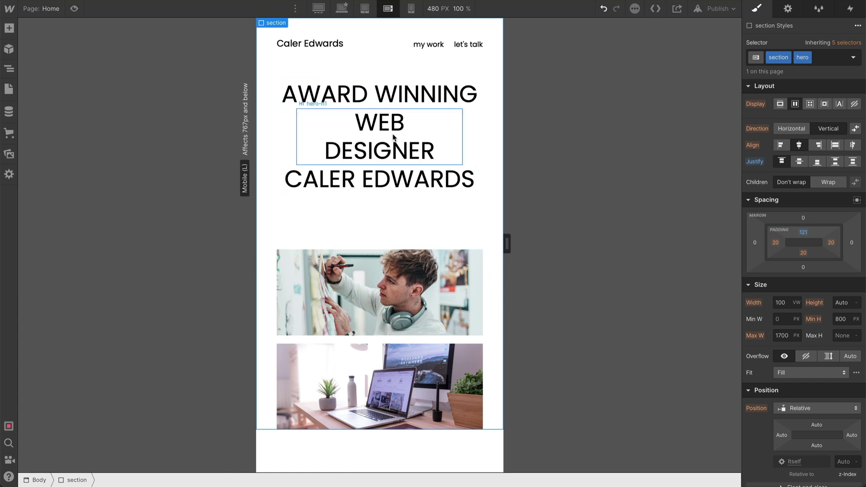
scroll(425, 128, "down", 9)
- Set the TURNING YOUR IDEAS heading to 36 px with a 36*1.5 (54 px) line height
left_click(370, 191)
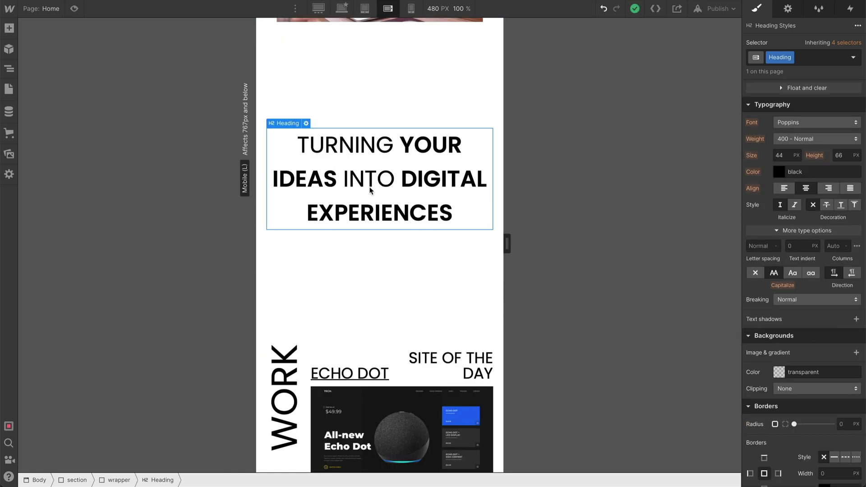
left_click(787, 157)
type("36")
left_click(842, 156)
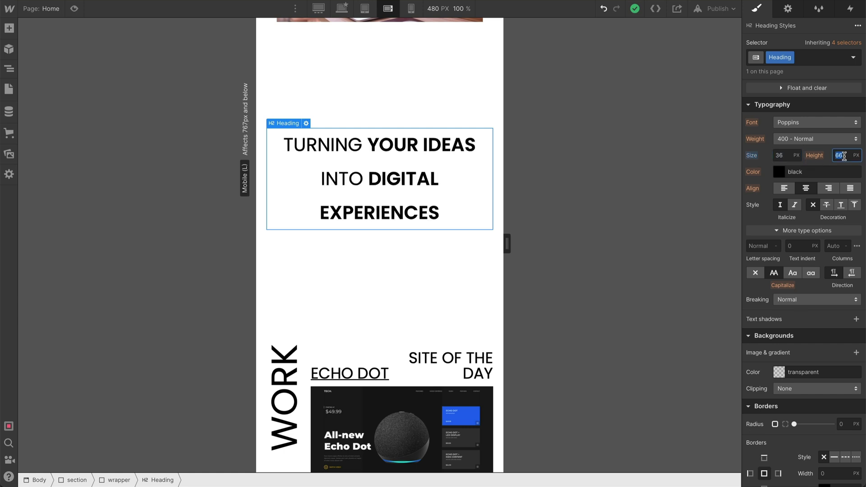
type("36*1.5")
key("Return")
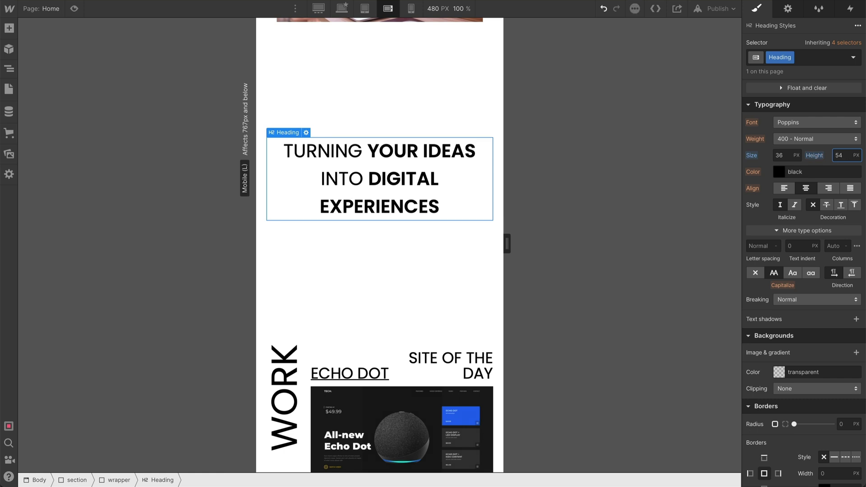
- Shrink the ECHO DOT and SITE OF THE DAY headings to 24 px
scroll(513, 299, "down", 5)
left_click(372, 142)
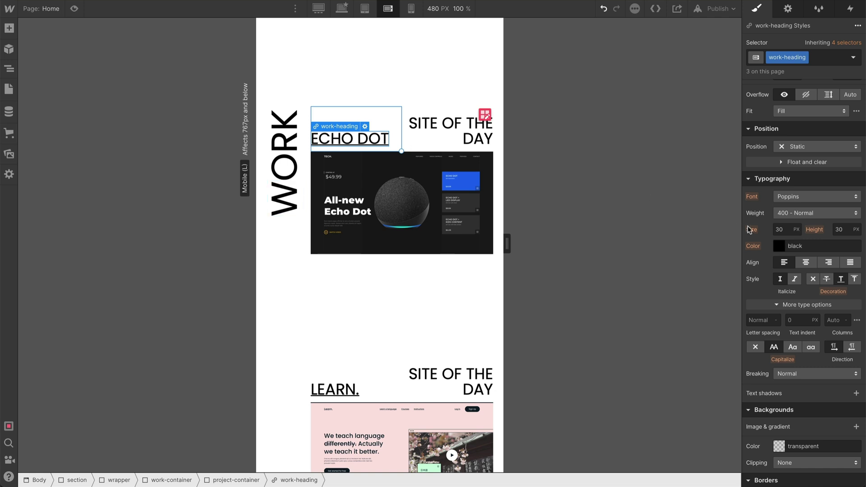
left_click(785, 230)
type("24")
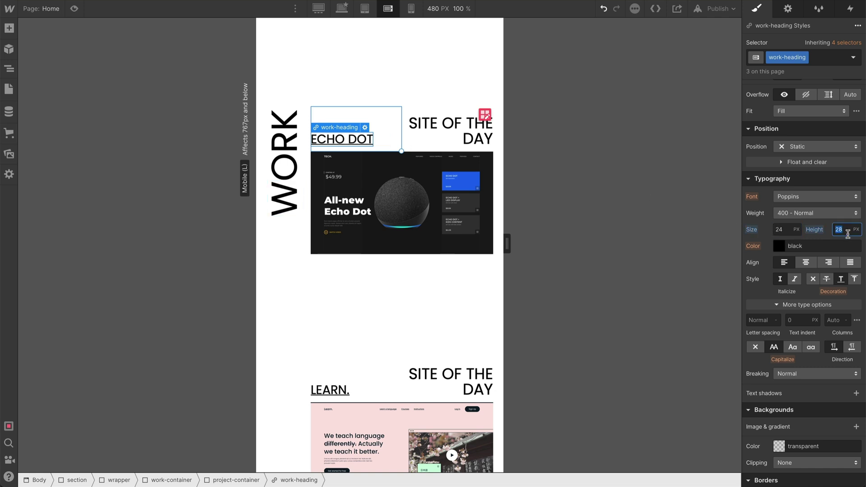
left_click(443, 130)
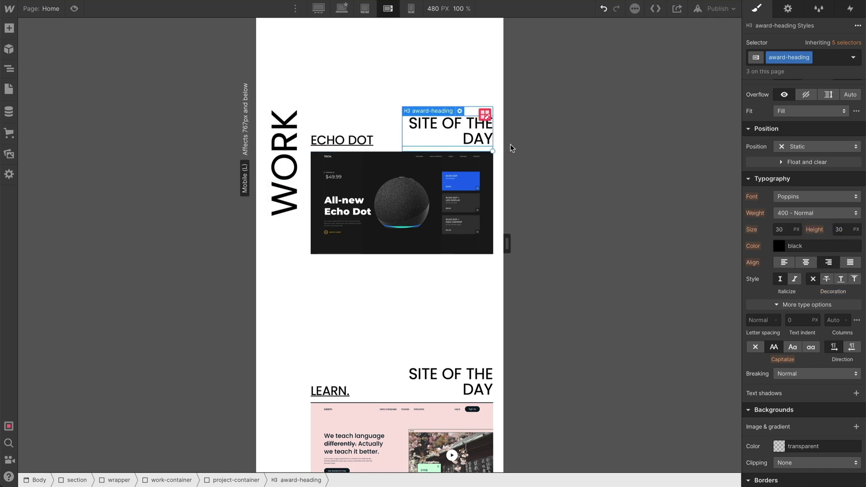
left_click(780, 229)
type("24")
left_click(839, 229)
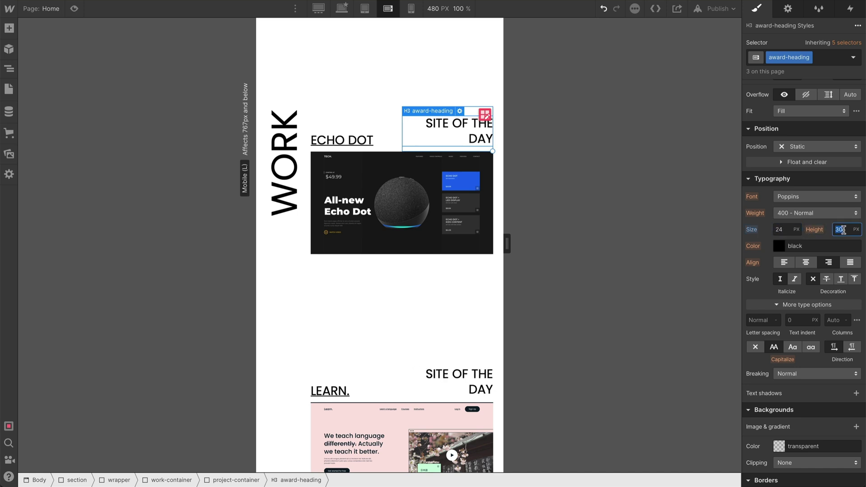
type("24")
left_click(291, 190)
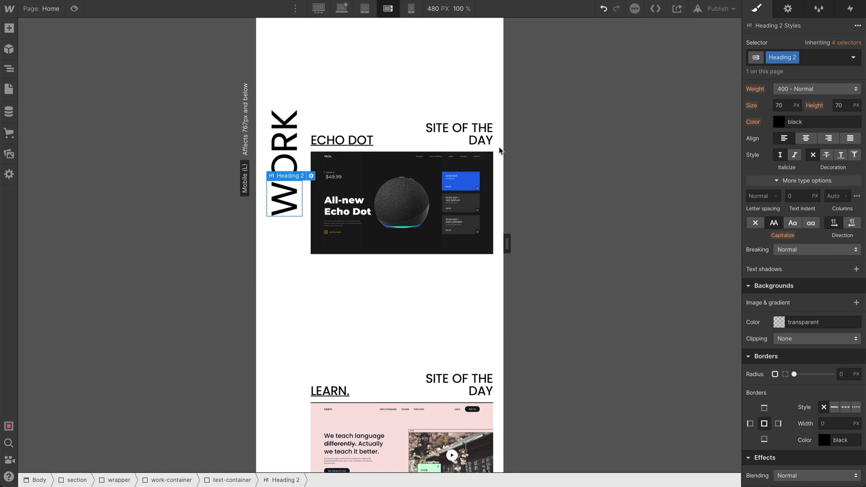
- Set the vertical WORK heading to 46 px size and 46 px line height
scroll(482, 137, "up", 15)
left_click(386, 125)
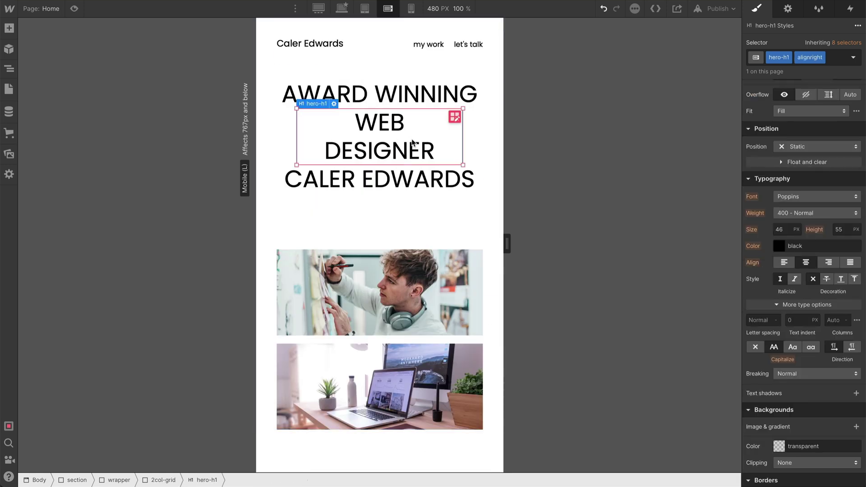
scroll(408, 149, "down", 15)
left_click(284, 192)
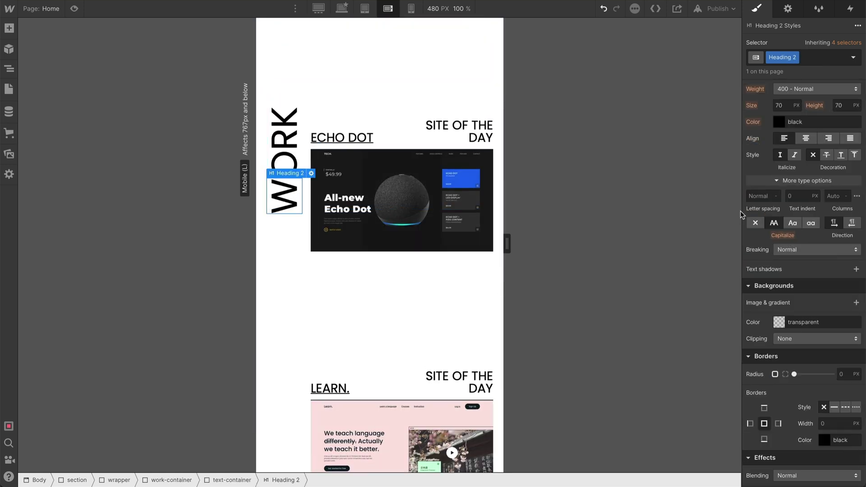
left_click(784, 105)
type("46")
left_click(844, 105)
type("46")
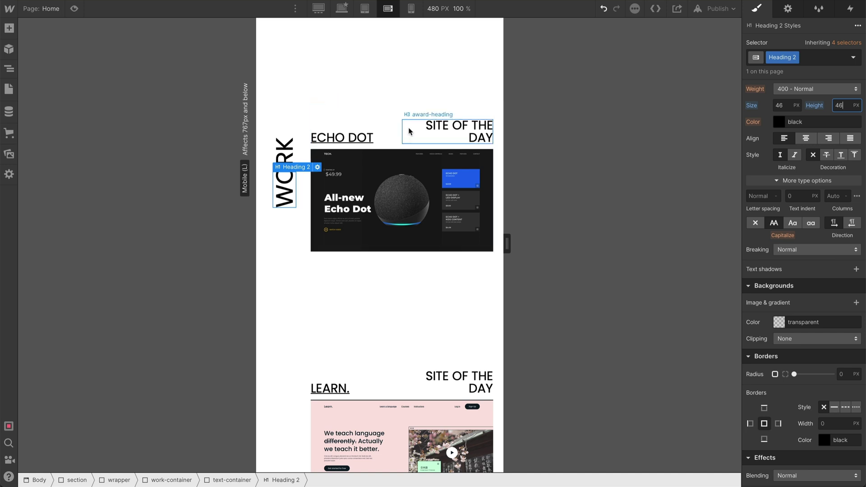
- Narrow the work-container's first grid column to 46 px and adjust the WORK text-container's top padding
left_click(305, 123)
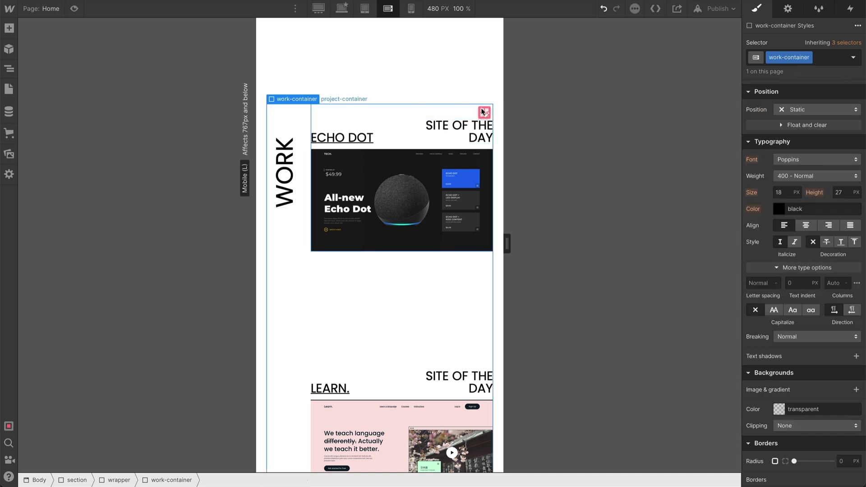
left_click(484, 112)
left_click(288, 94)
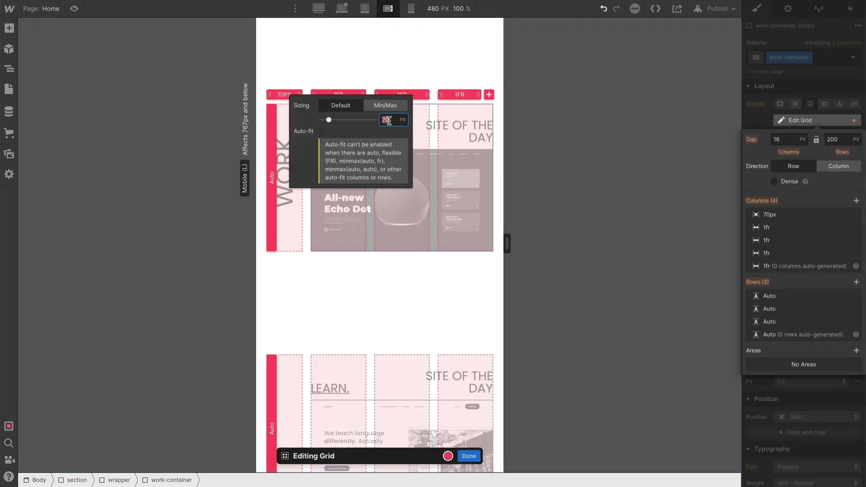
type("46")
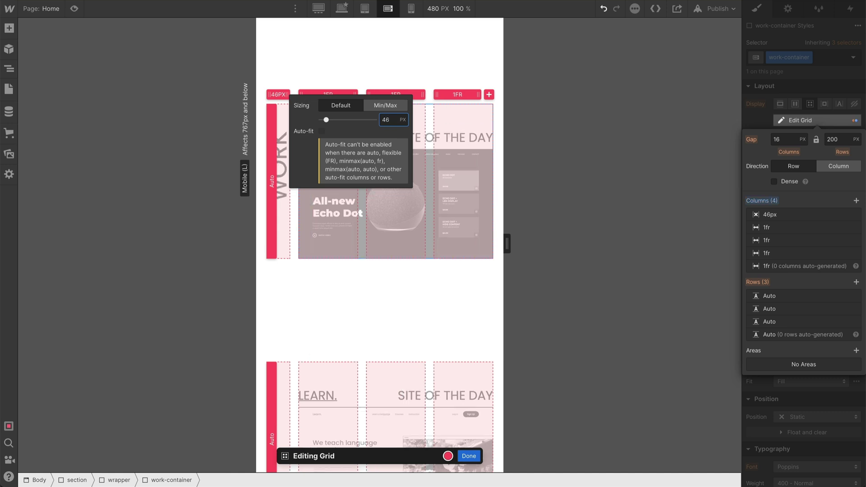
left_click(299, 182)
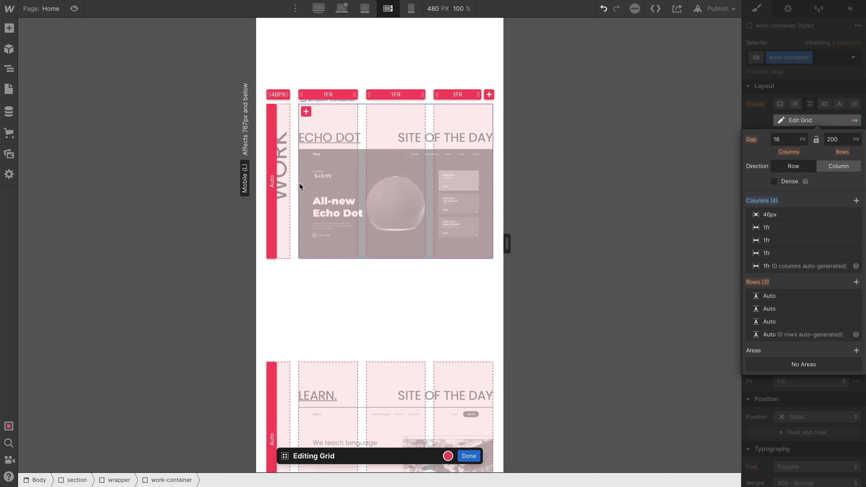
left_click(285, 133)
left_click_drag(804, 278, 806, 254)
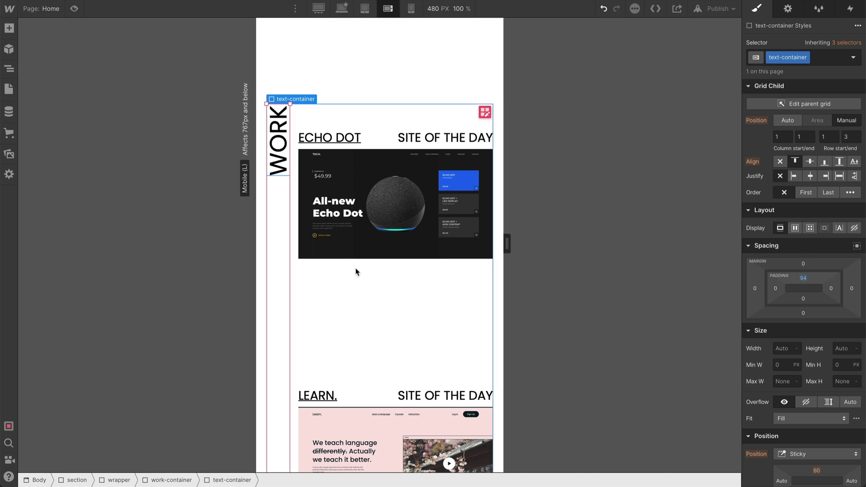
- Set the work grid's row gap between projects to 140 px
scroll(419, 239, "down", 2)
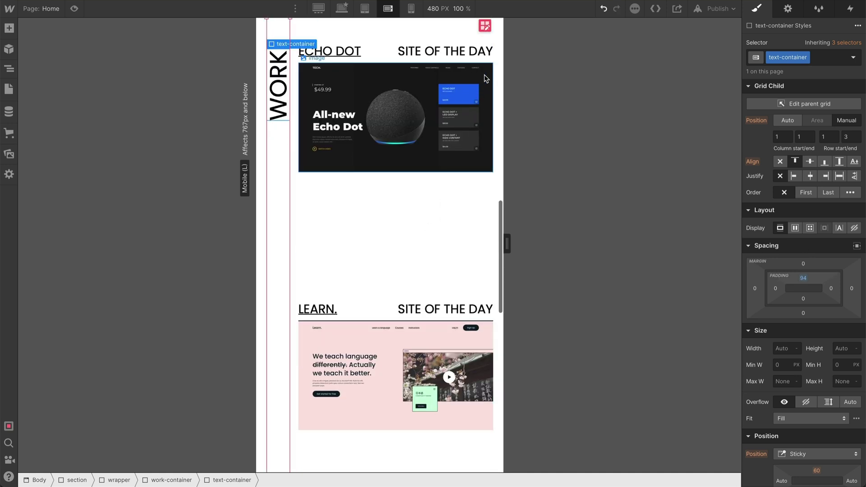
left_click(485, 26)
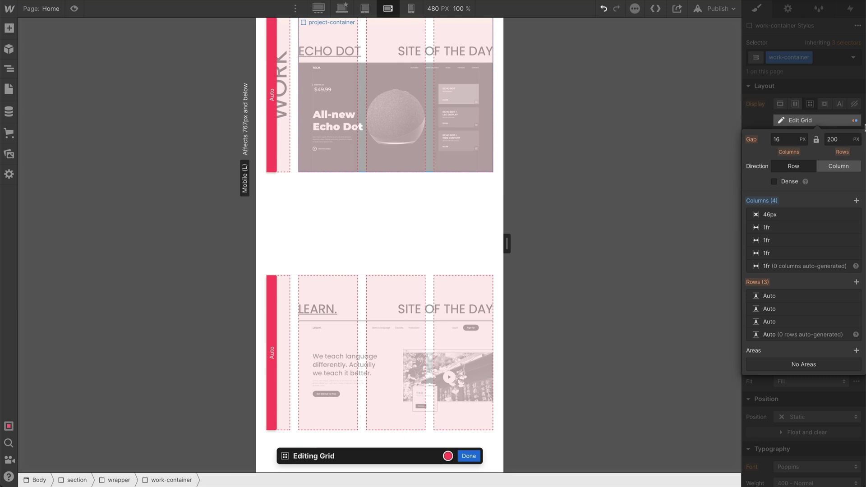
left_click(840, 141)
type("140")
key("Return")
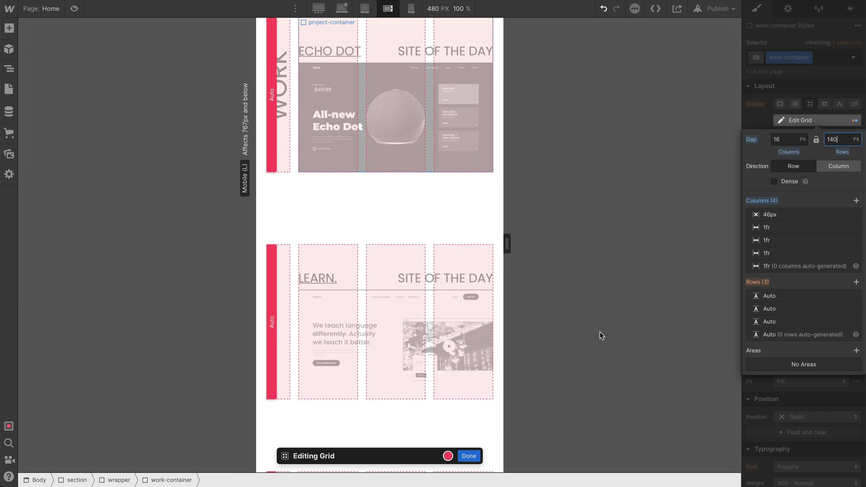
left_click(469, 455)
left_click(343, 315)
- Set the BUILDING WEBSITES heading to 24 px with a 36 px line height
scroll(343, 315, "down", 1)
left_click(785, 357)
type("24")
key("Tab")
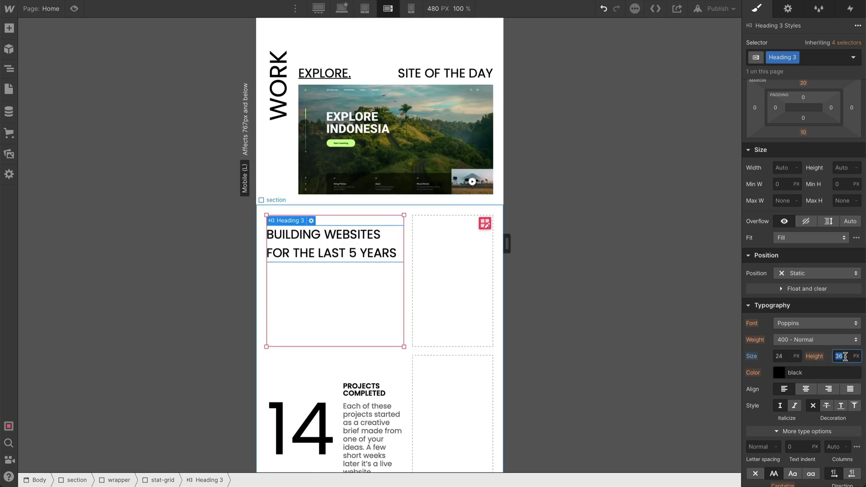
type("24*1")
scroll(324, 260, "down", 2)
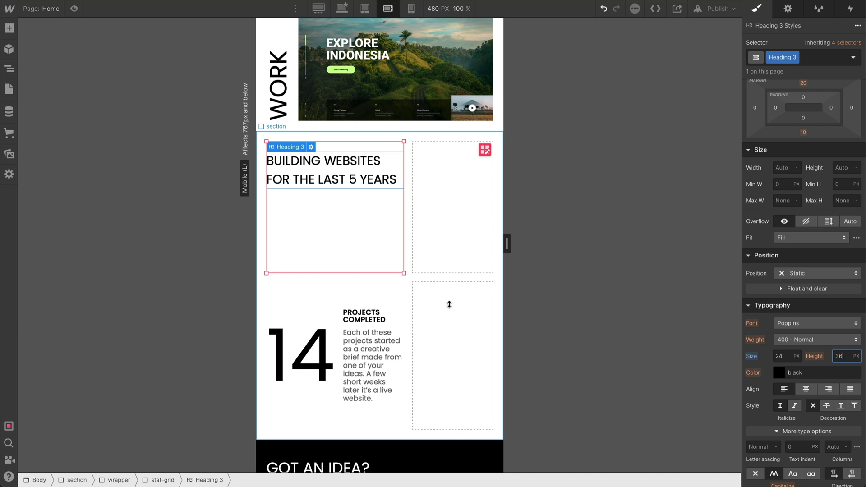
- Delete the third 1FR column from the stat-grid, leaving 0.5fr and 0.75fr
left_click(485, 150)
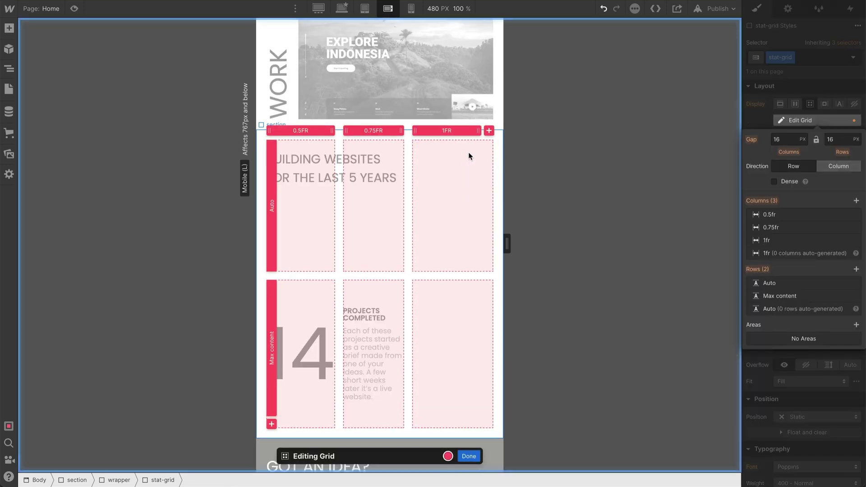
left_click(456, 131)
left_click(479, 165)
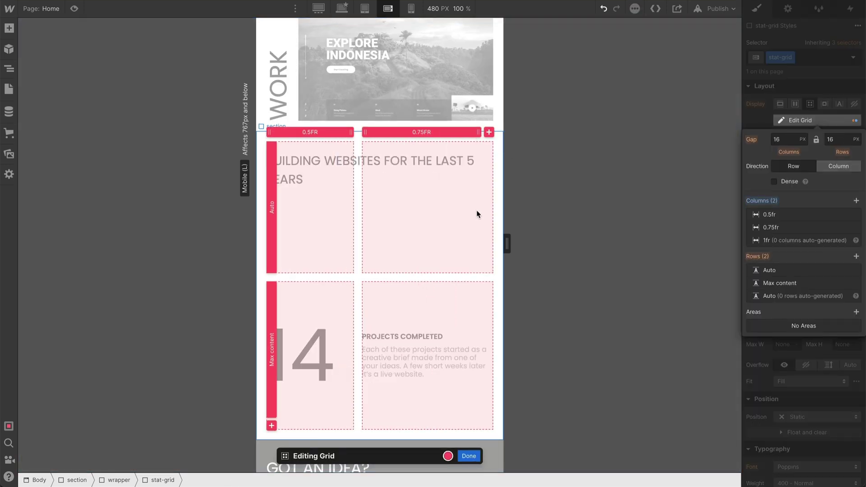
key("Escape")
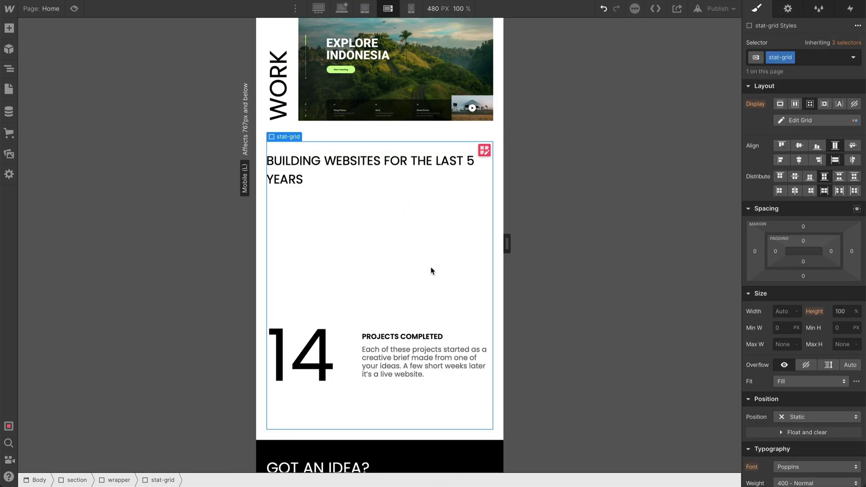
scroll(383, 311, "down", 1)
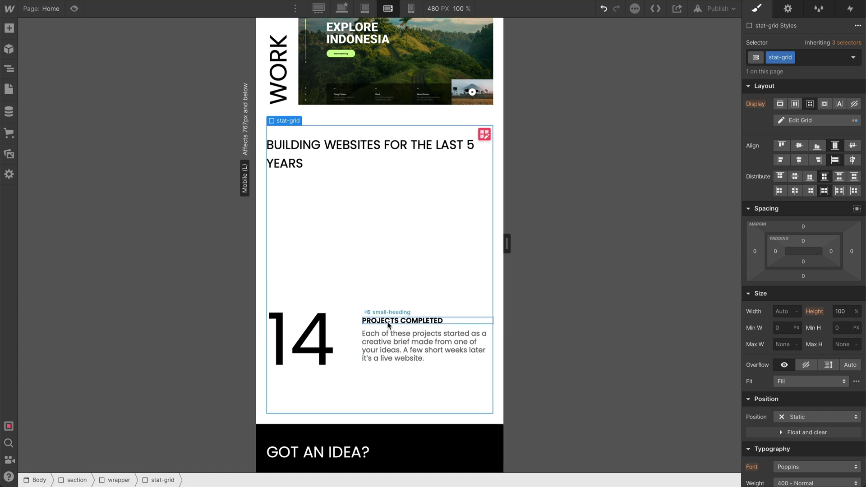
- Set the large 14 heading to 110 px size and 110 px line height
left_click(389, 321)
left_click(323, 317)
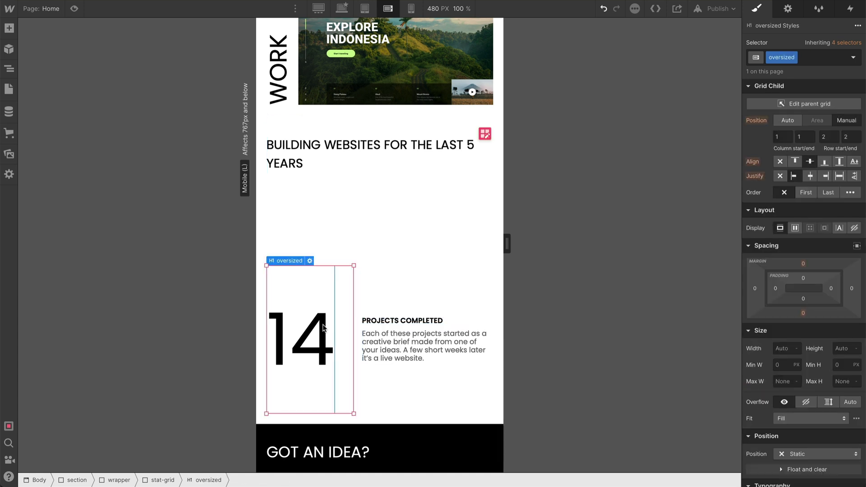
scroll(807, 219, "down", 2)
scroll(810, 217, "down", 5)
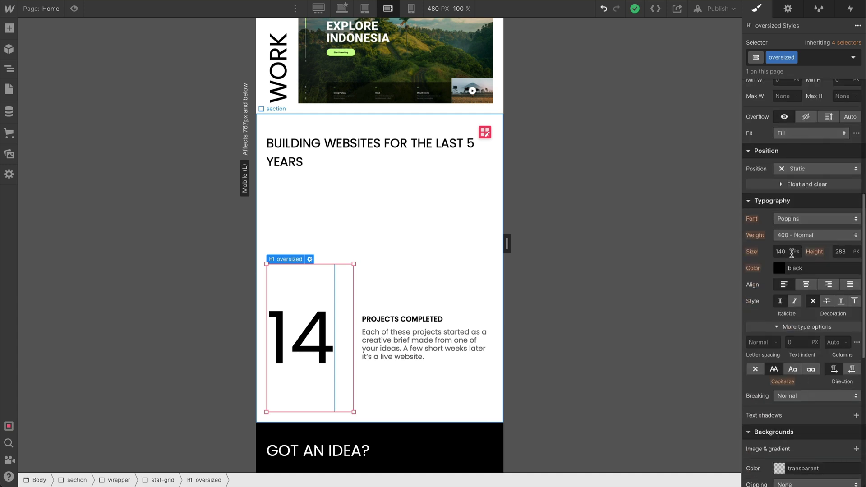
left_click(788, 251)
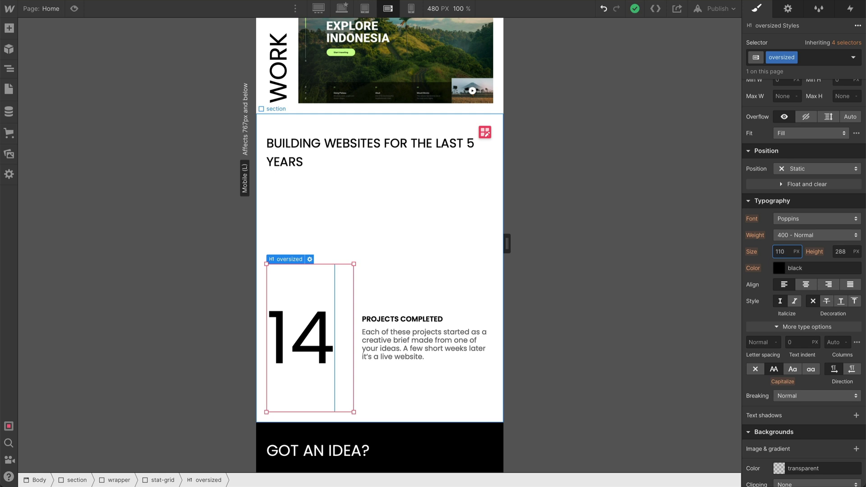
key("Return")
left_click(845, 254)
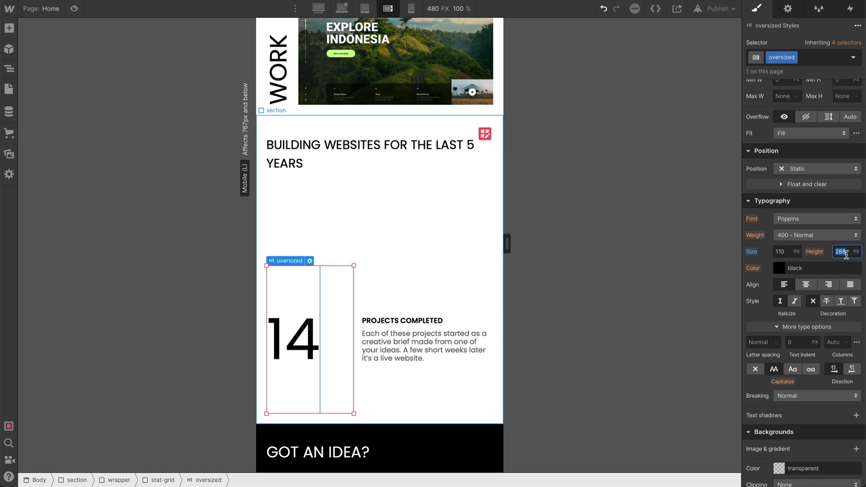
type("110")
key("Return")
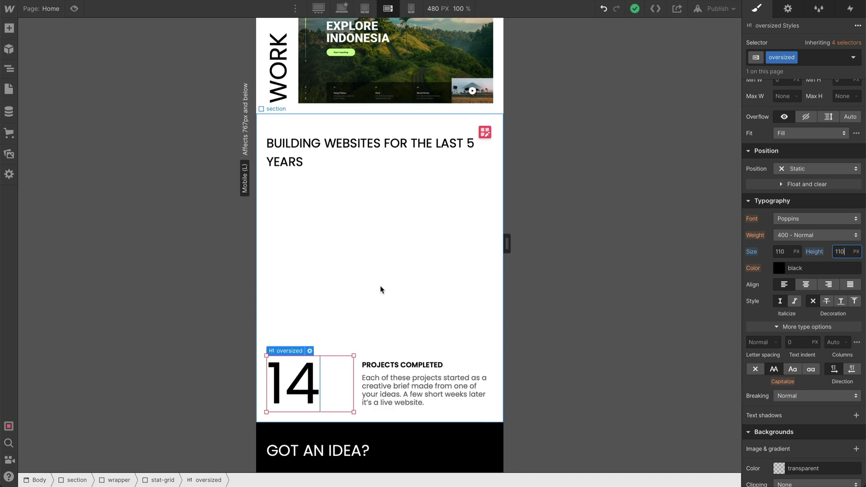
- Narrow the stat-grid's first column to 0.25fr
double_click(380, 289)
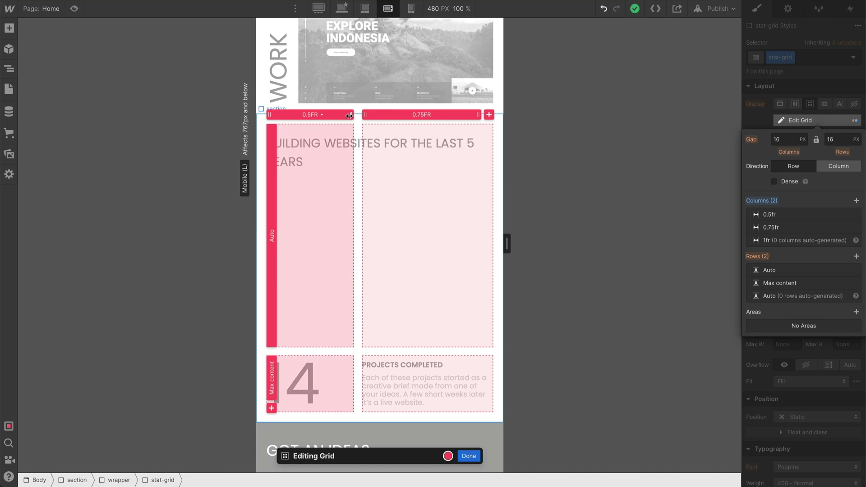
left_click_drag(349, 116, 332, 116)
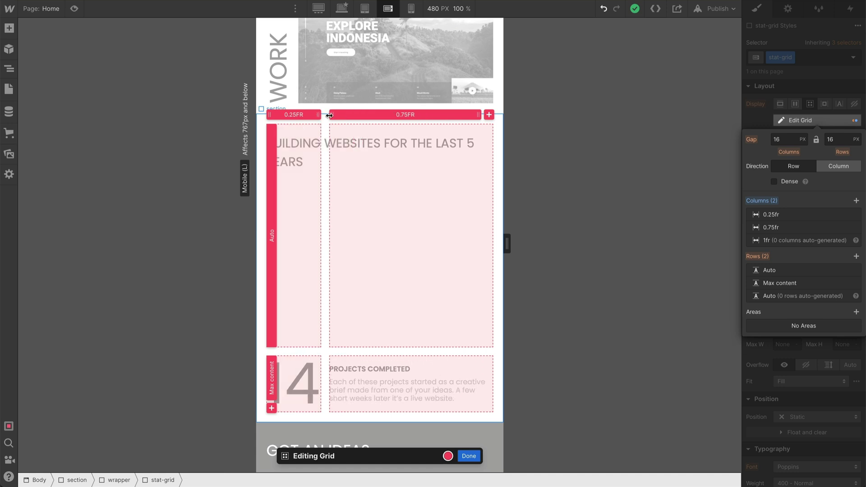
left_click(467, 456)
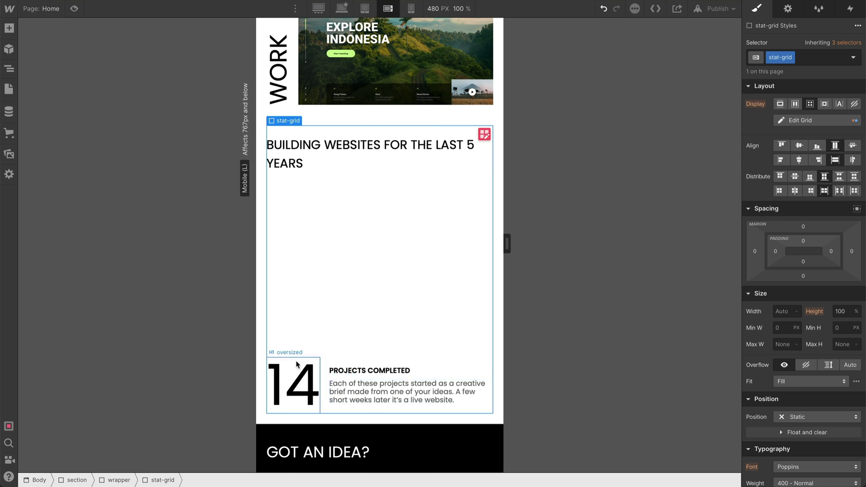
- Set GOT AN IDEA? to 24 px and LET'S TALK to 46 px, then narrow the canvas to 320 px Mobile portrait
scroll(436, 216, "down", 2)
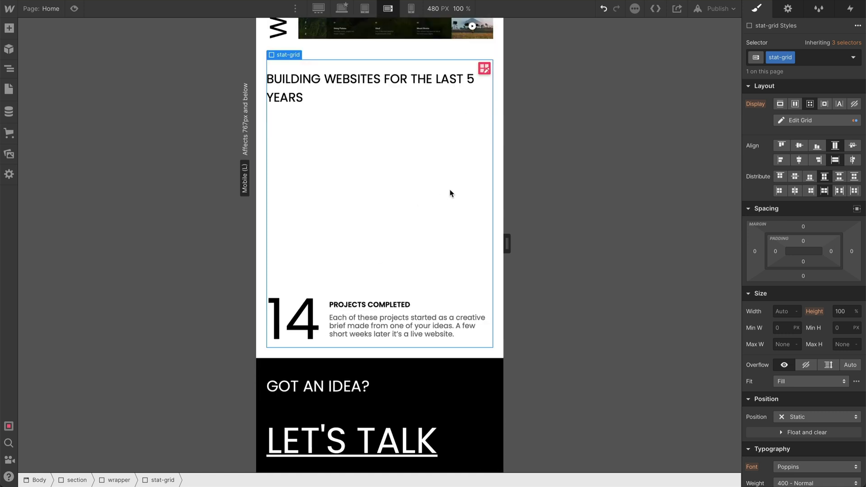
left_click(315, 386)
scroll(793, 234, "down", 6)
left_click(786, 227)
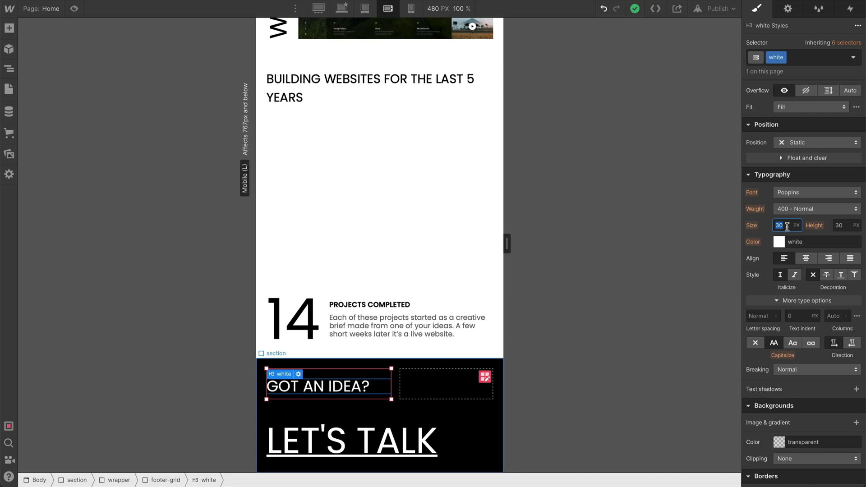
type("24")
left_click(843, 225)
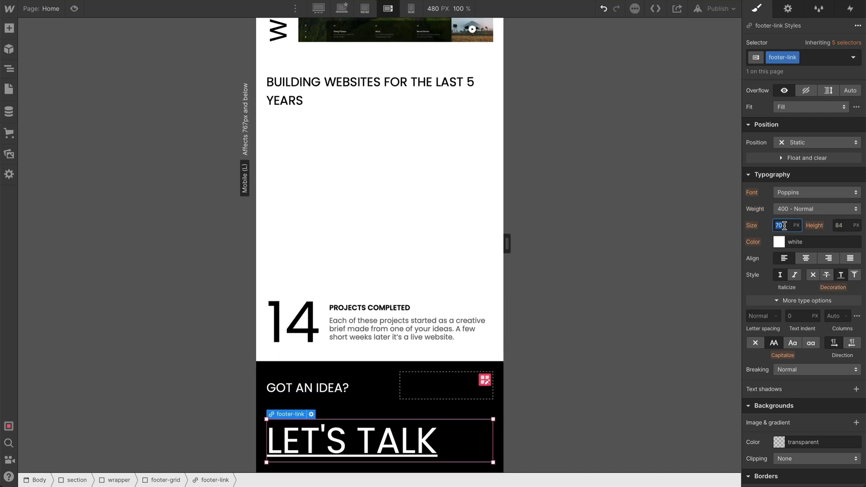
type("46")
left_click(843, 225)
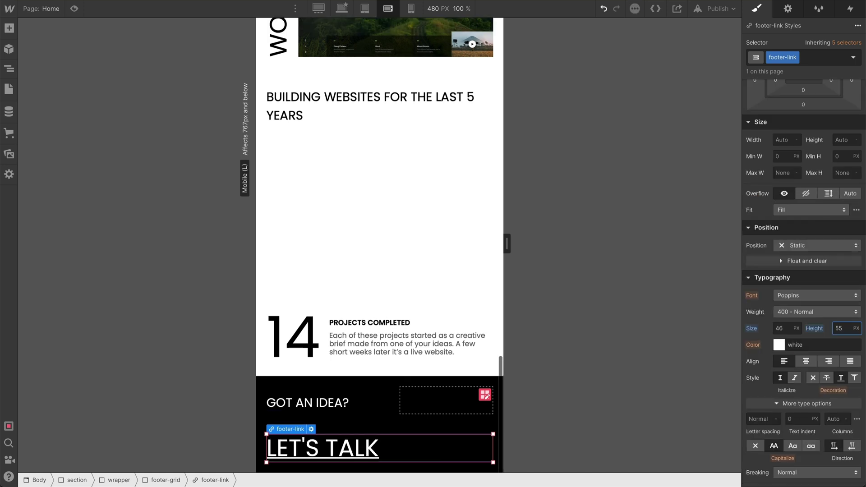
left_click_drag(507, 244, 464, 241)
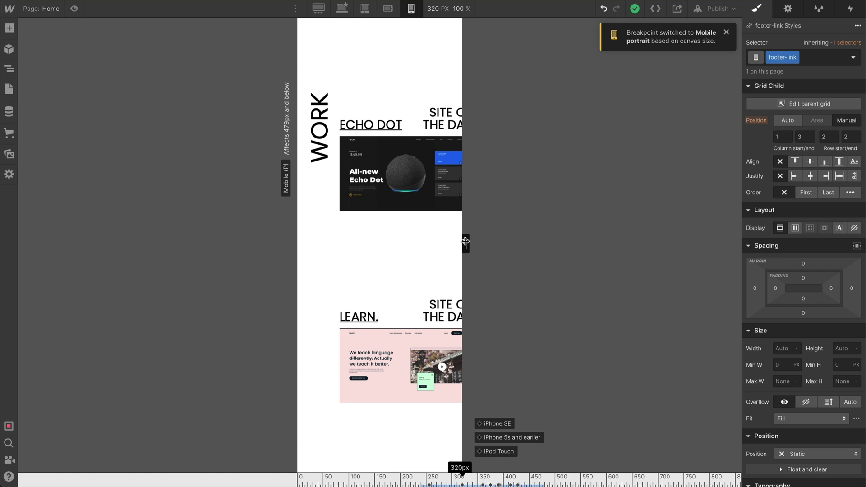
- Widen the mobile portrait canvas to 360 px and scroll through the hero, stat and footer sections
left_click_drag(465, 241, 474, 242)
scroll(434, 304, "down", 8)
scroll(435, 307, "down", 17)
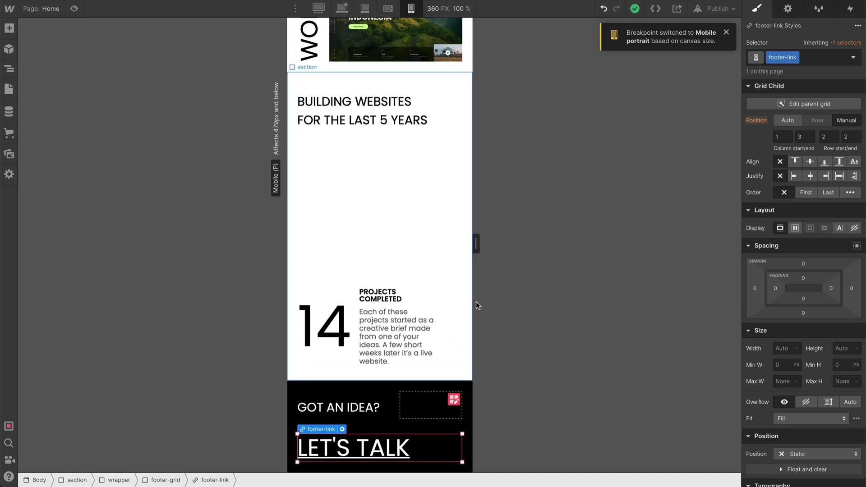
scroll(406, 226, "up", 20)
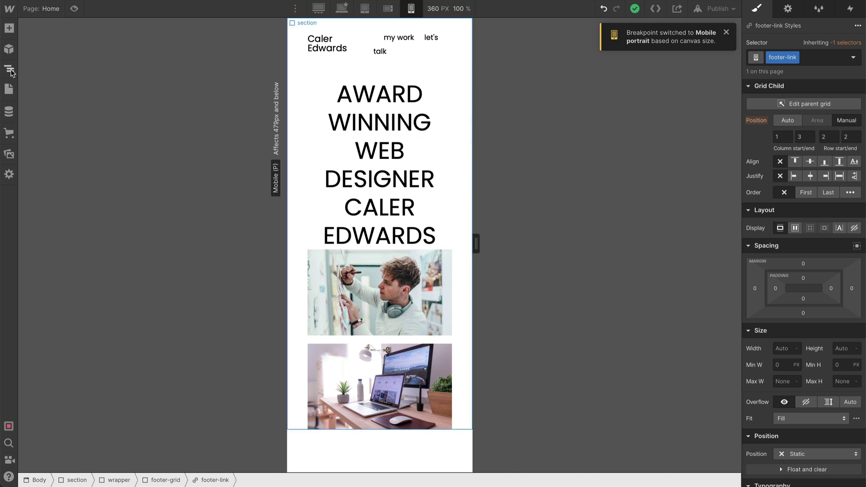
- Select the Work section in the Navigator and cut its mobile portrait padding from 20 to 10 on every side
left_click(11, 72)
left_click(105, 30)
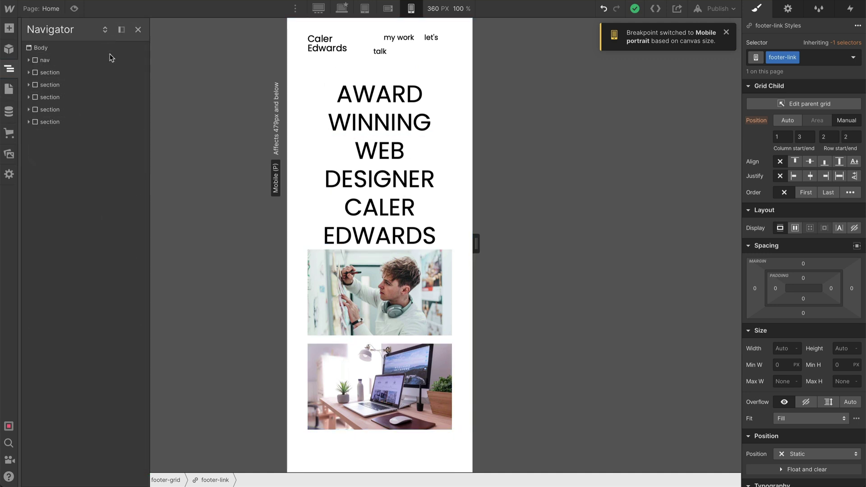
left_click(51, 97)
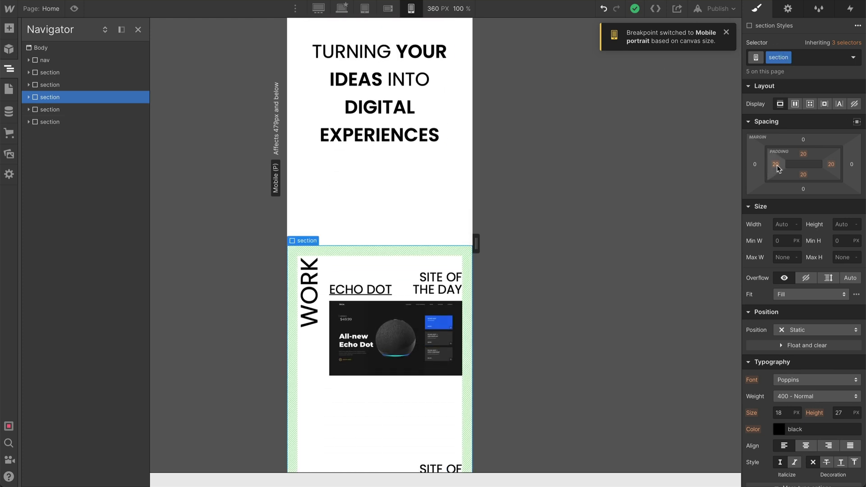
left_click_drag(777, 168, 772, 166)
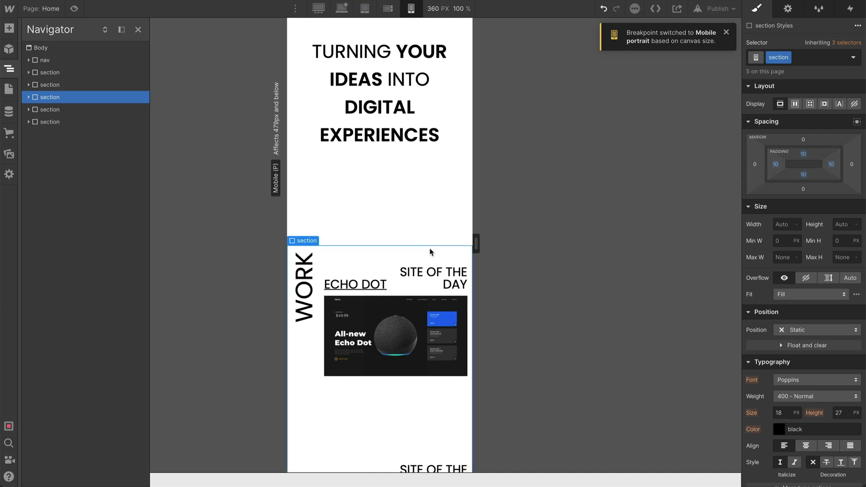
scroll(429, 252, "down", 3)
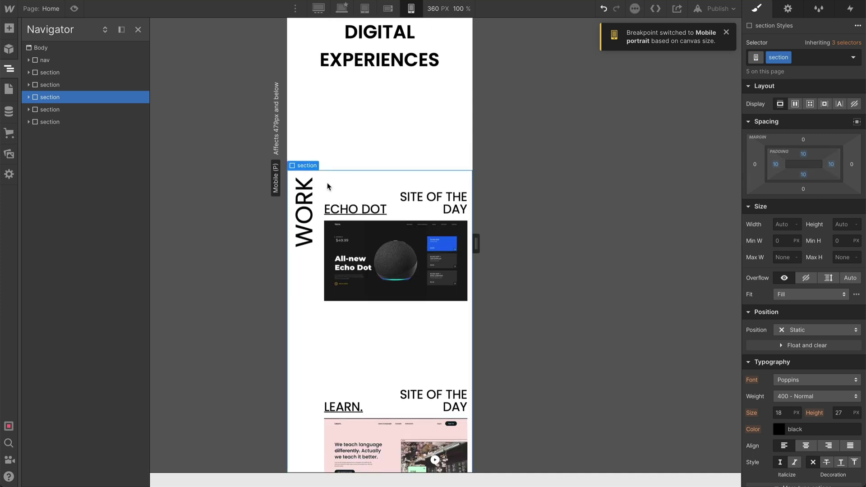
left_click(315, 233)
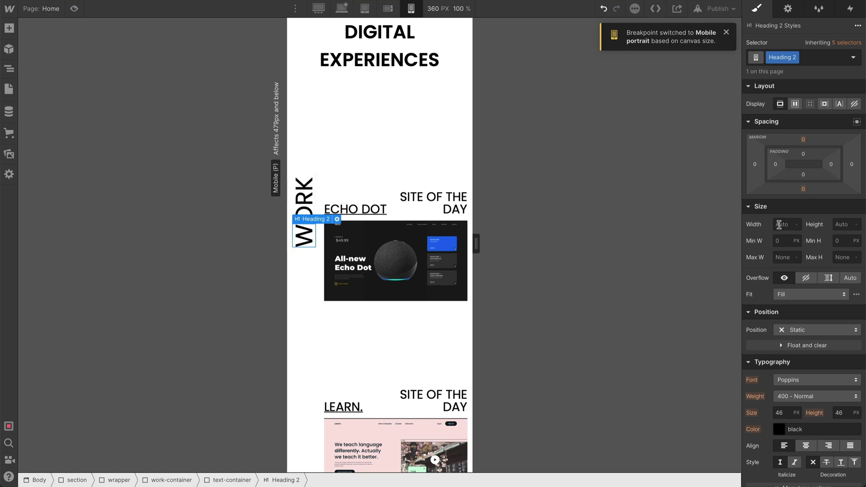
- Hide the vertical WORK heading on mobile portrait
scroll(790, 233, "down", 2)
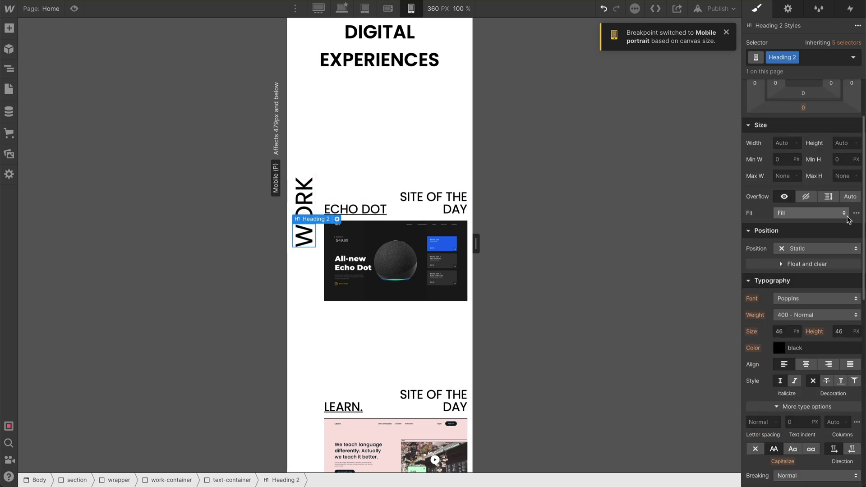
scroll(828, 207, "up", 2)
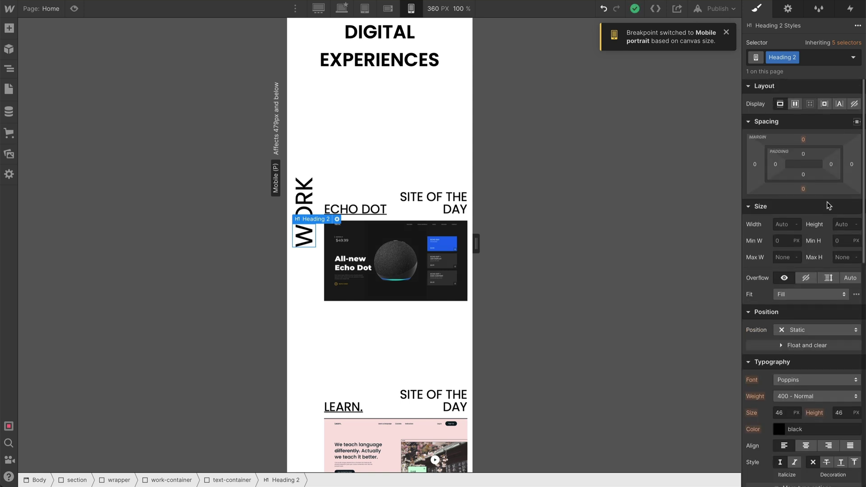
left_click(853, 103)
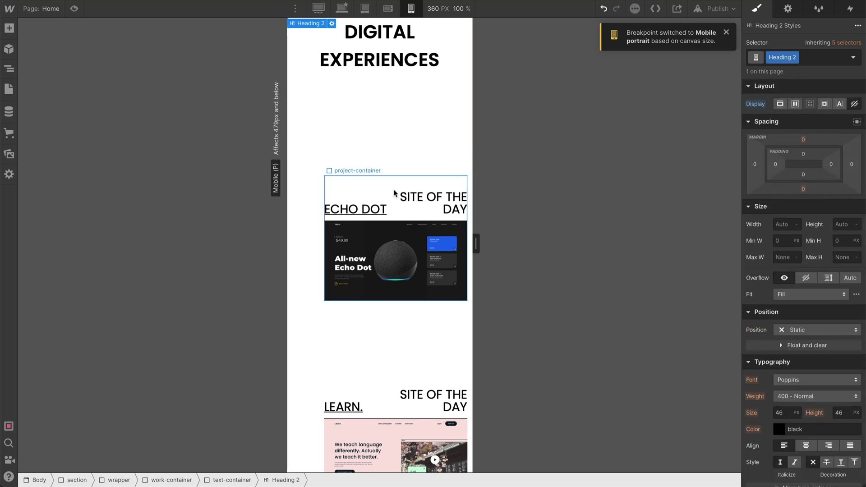
- Delete the 46px column from the work-container grid, leaving three equal columns
left_click(317, 187)
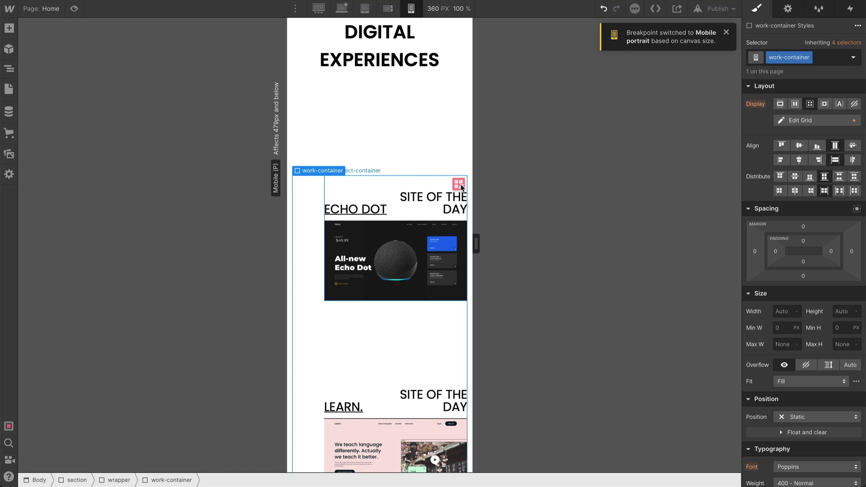
left_click(458, 184)
left_click(310, 170)
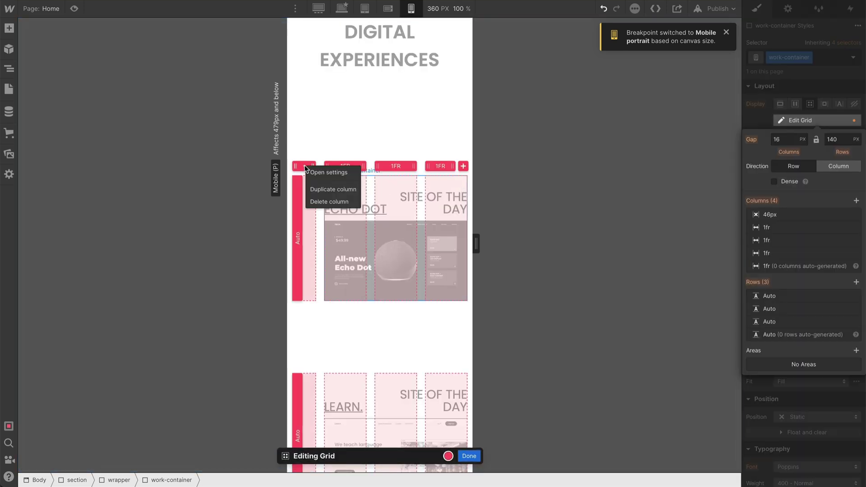
left_click(325, 202)
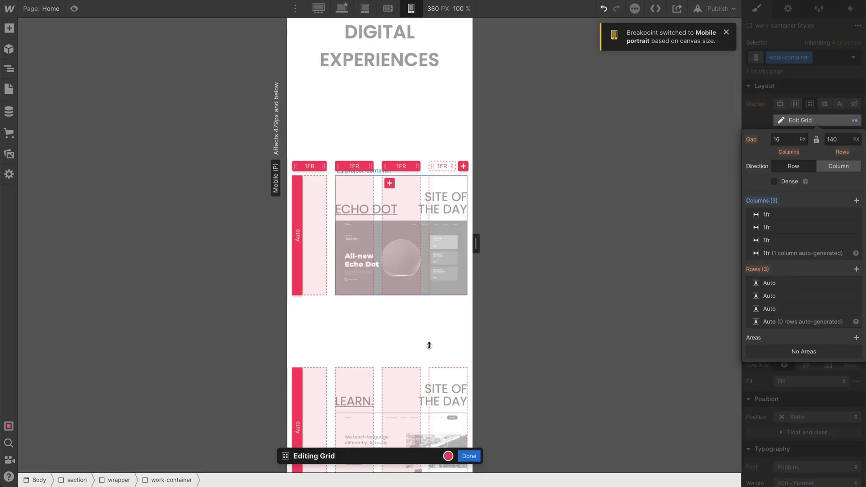
left_click(469, 456)
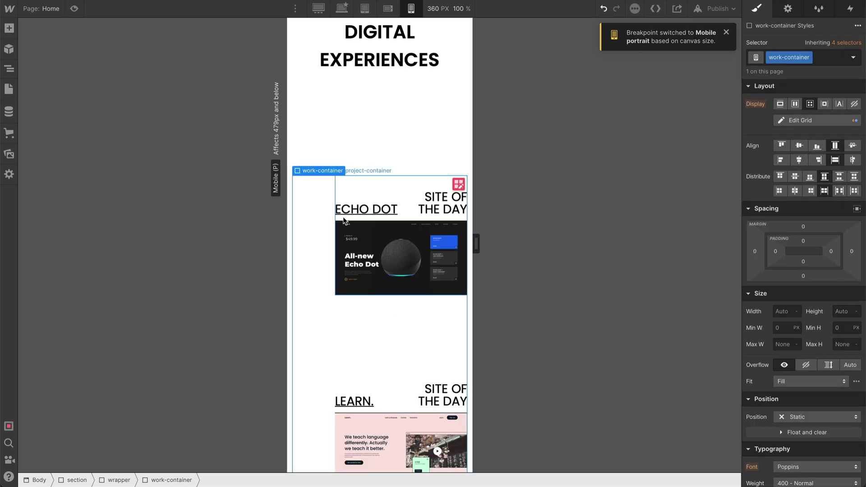
- Stretch the ECHO DOT, LEARN and EXPLORE project cards to span columns 1–4
left_click(348, 184)
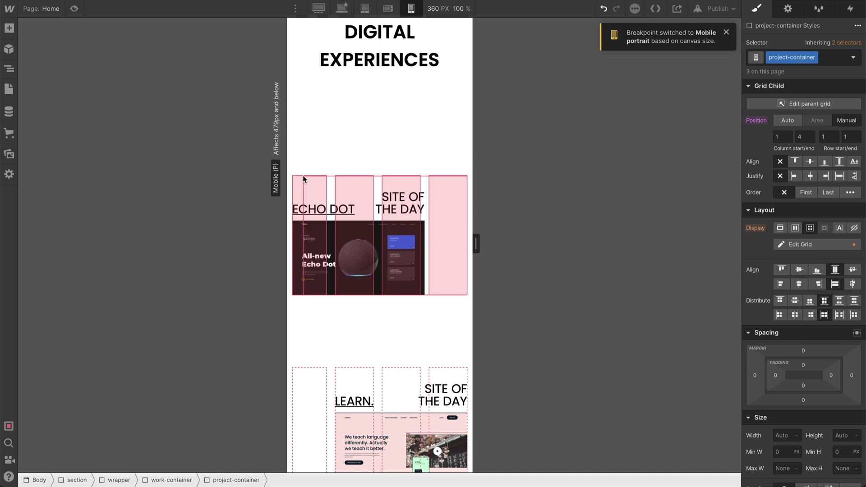
scroll(378, 234, "down", 4)
left_click_drag(356, 229, 310, 218)
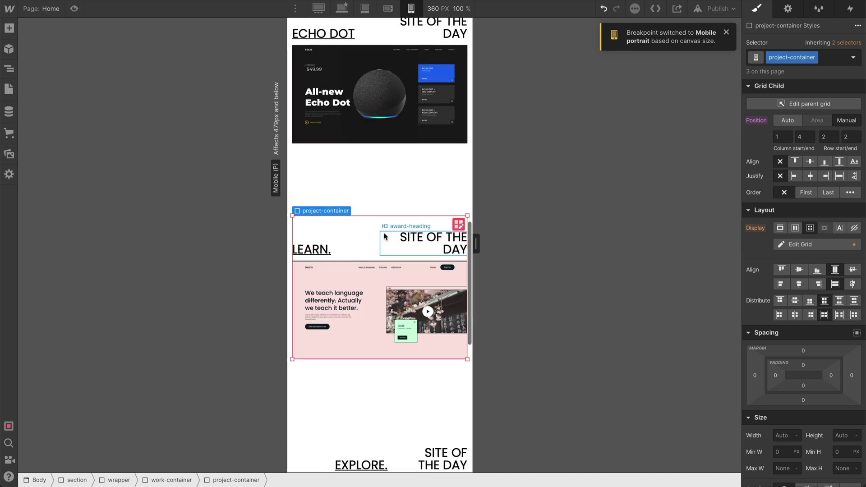
scroll(309, 219, "down", 4)
left_click(337, 269)
left_click_drag(325, 269, 293, 268)
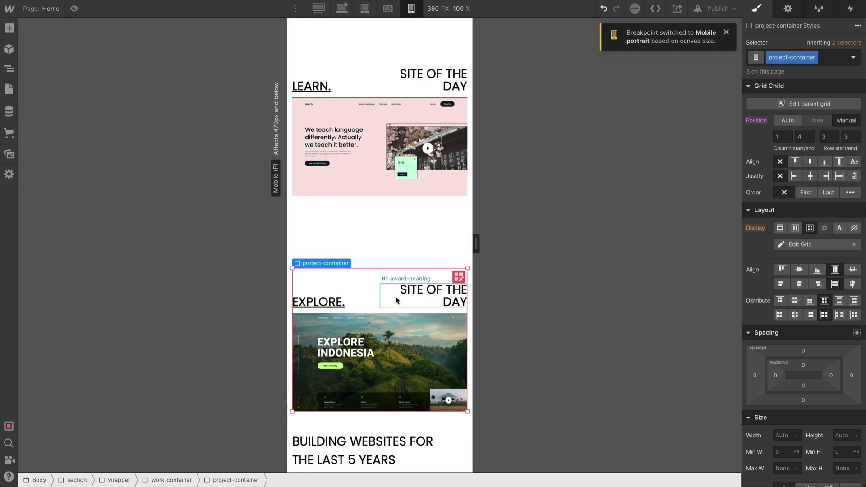
scroll(309, 60, "up", 10)
left_click(309, 60)
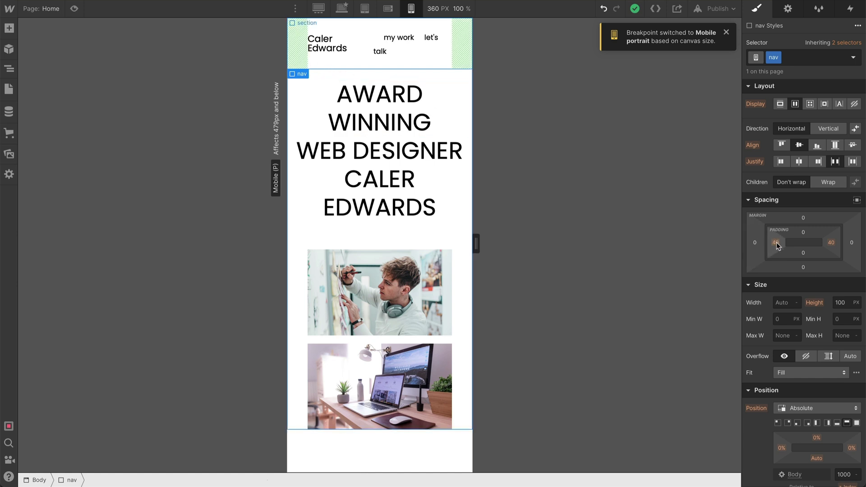
- At Tablet, set the nav's left and right padding to 20 px, then view the 320 px Mobile Portrait layout
left_click(390, 9)
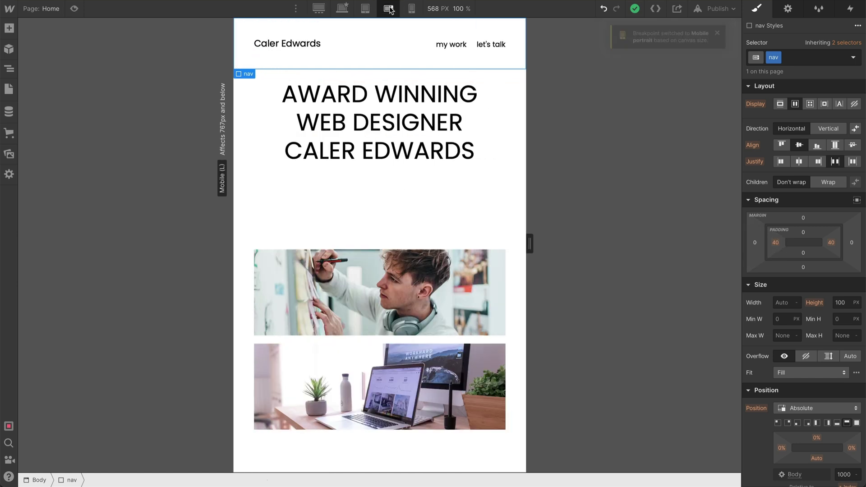
left_click(366, 9)
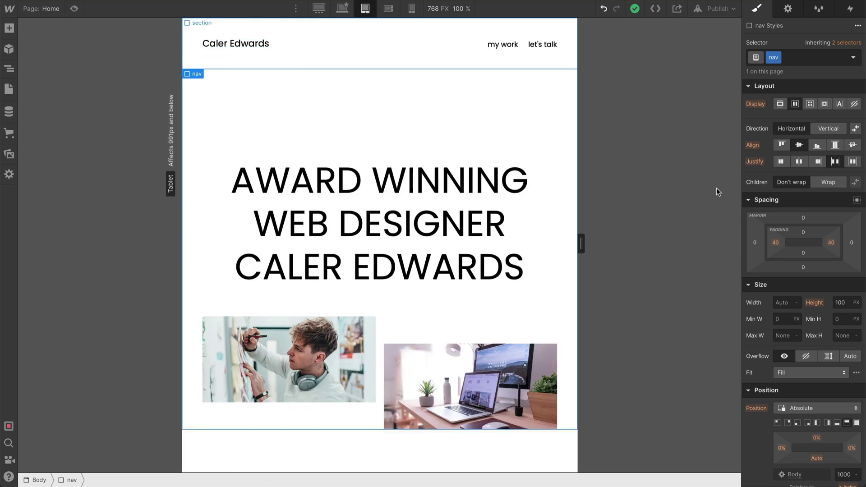
left_click(775, 242)
type("20")
key("Return")
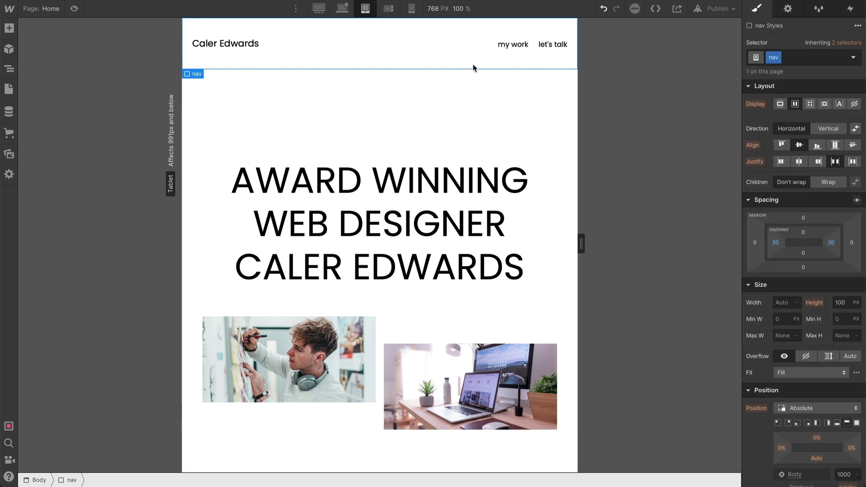
left_click(412, 8)
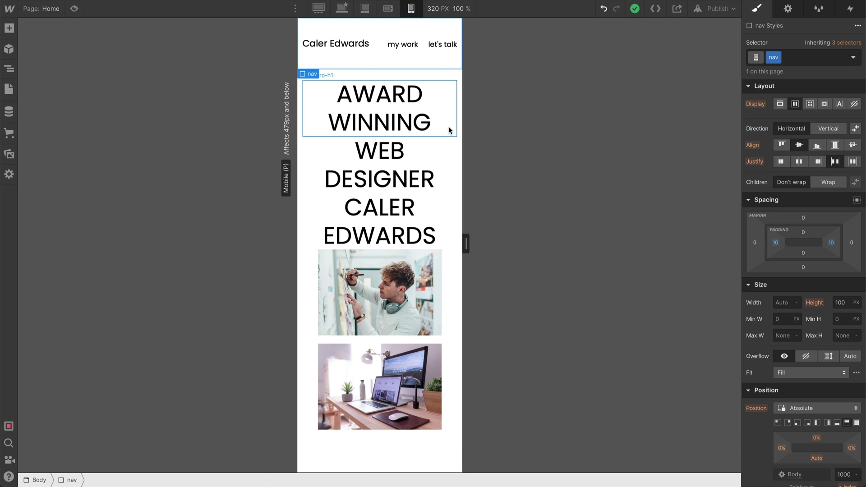
- Shrink the AWARD WINNING hero heading to 38 px with a 38 × 1.2 line height
left_click(388, 104)
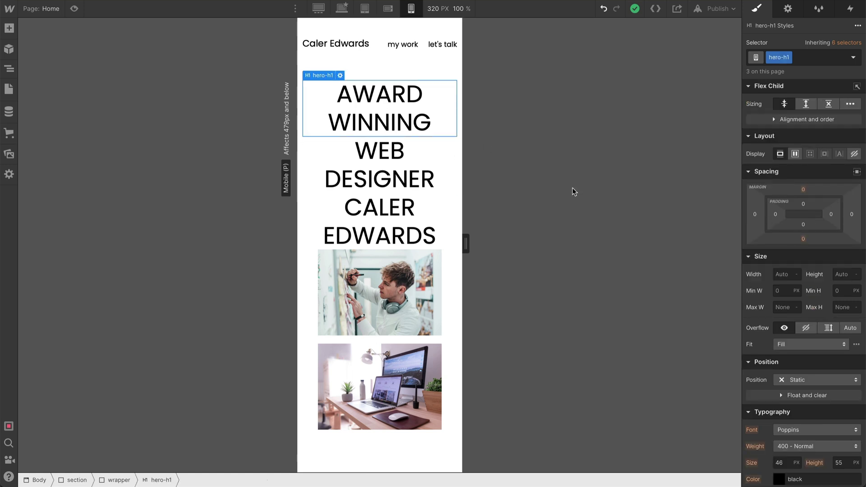
scroll(786, 252, "down", 5)
left_click(786, 247)
key("Down")
key("Down")
key("Down")
key("Down")
key("Down")
key("Down")
key("Down")
key("Down")
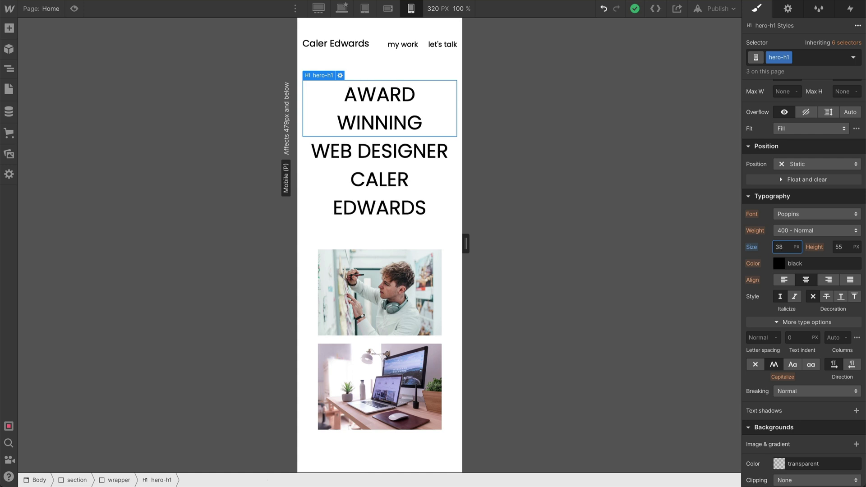
left_click(839, 247)
type("38")
key("Return")
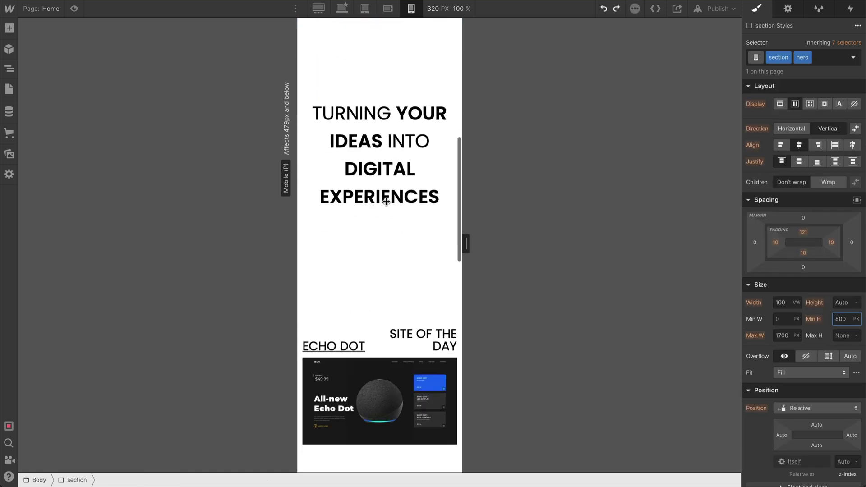
scroll(385, 183, "up", 2)
scroll(404, 188, "up", 6)
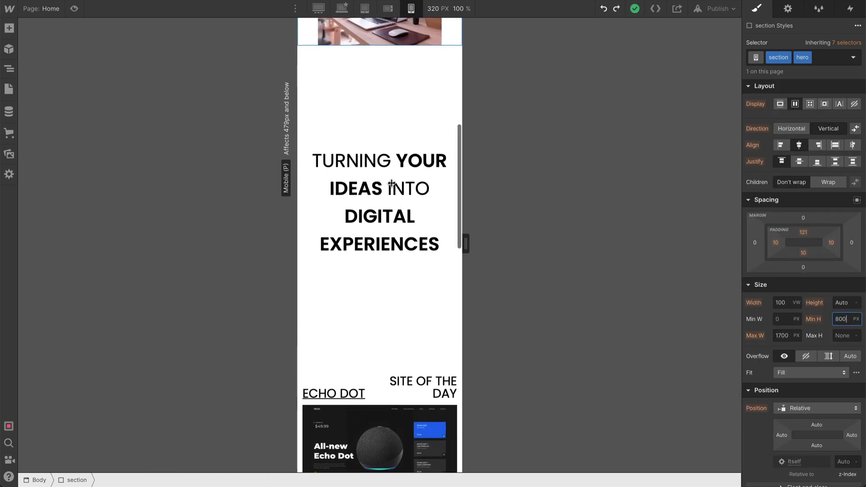
left_click(387, 97)
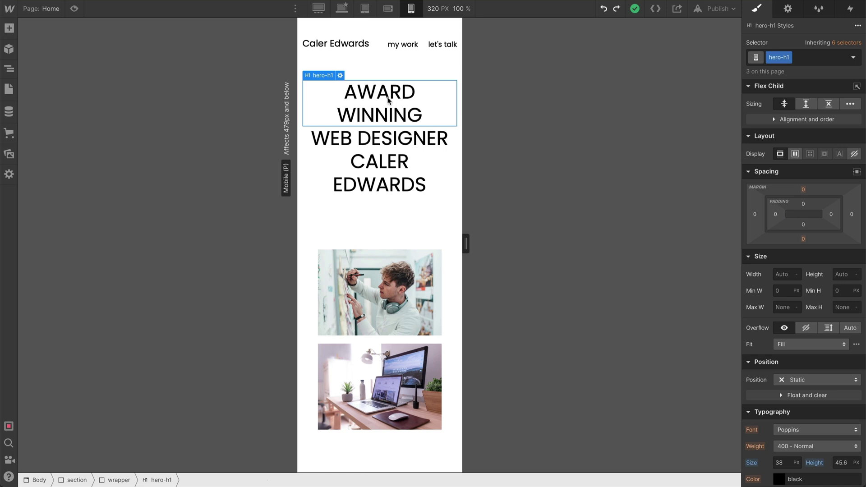
- Set the TURNING YOUR IDEAS heading to 30 px with a 30 × 1.5 line height
scroll(386, 101, "down", 8)
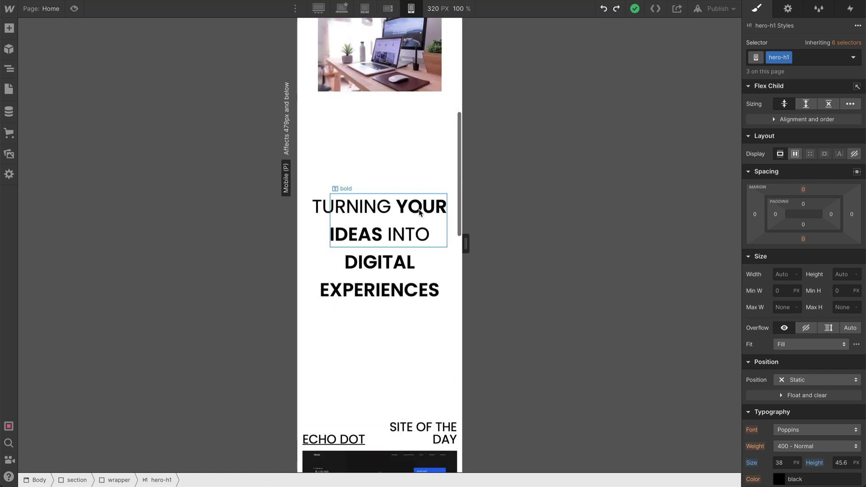
left_click(398, 180)
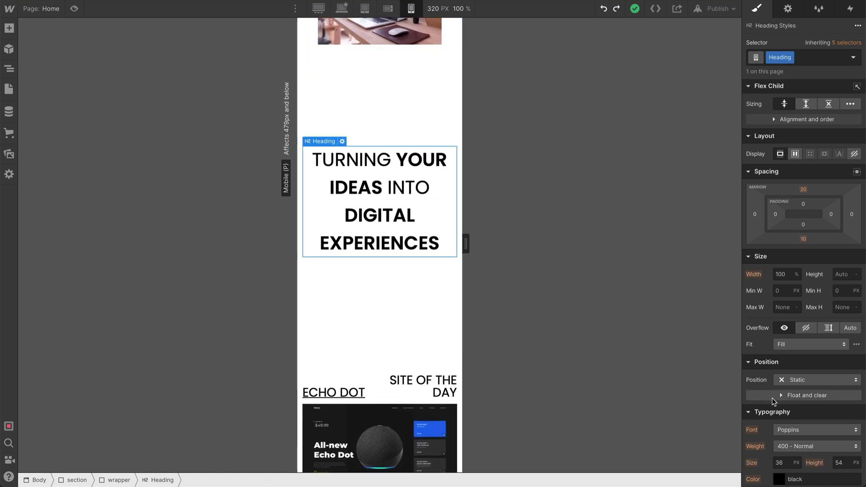
scroll(785, 400, "down", 4)
left_click(772, 318)
type("3")
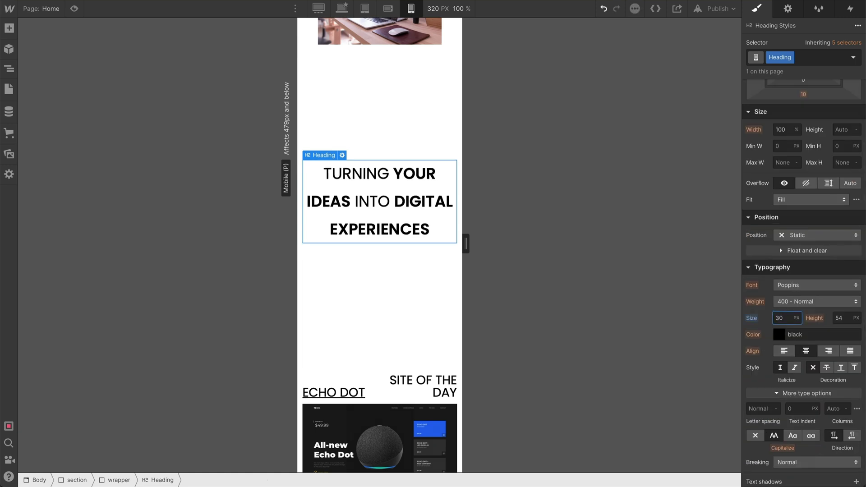
left_click(843, 318)
type("30*1.")
key("Return")
- Set the ECHO DOT project title to 22 px
scroll(286, 227, "down", 5)
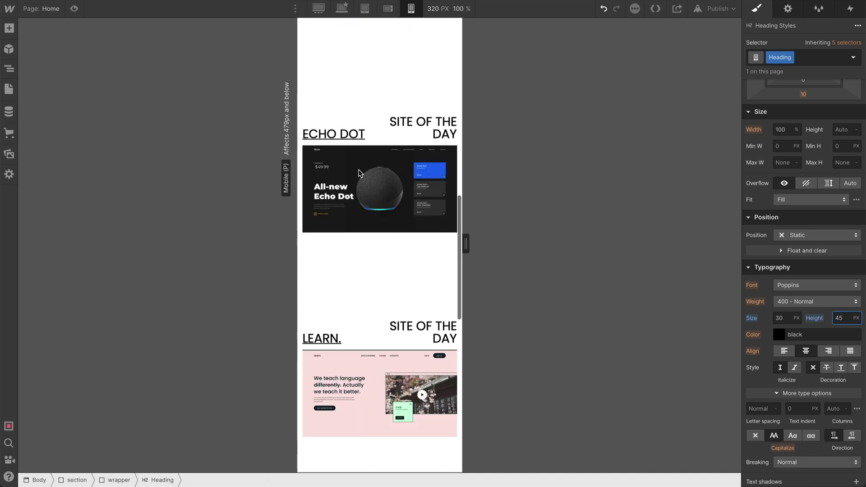
left_click(345, 138)
left_click(785, 393)
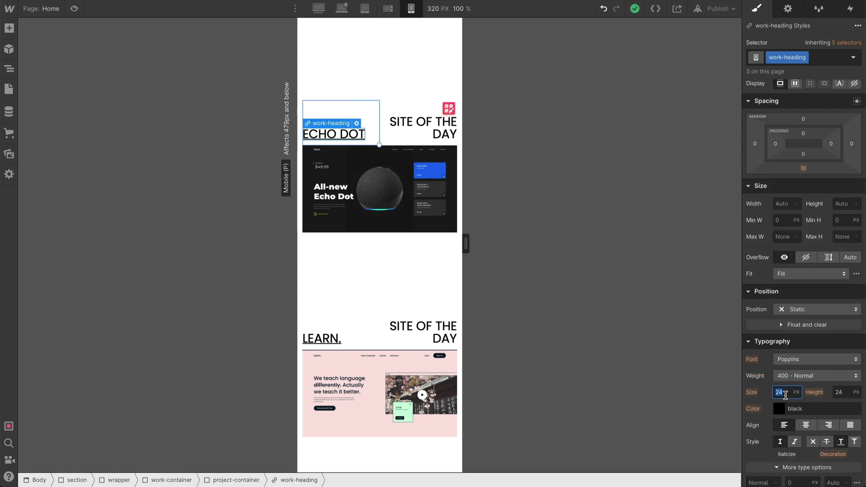
type("22")
left_click(839, 392)
- Set the SITE OF THE DAY label to 14 px size and 14 px line height
left_click(431, 127)
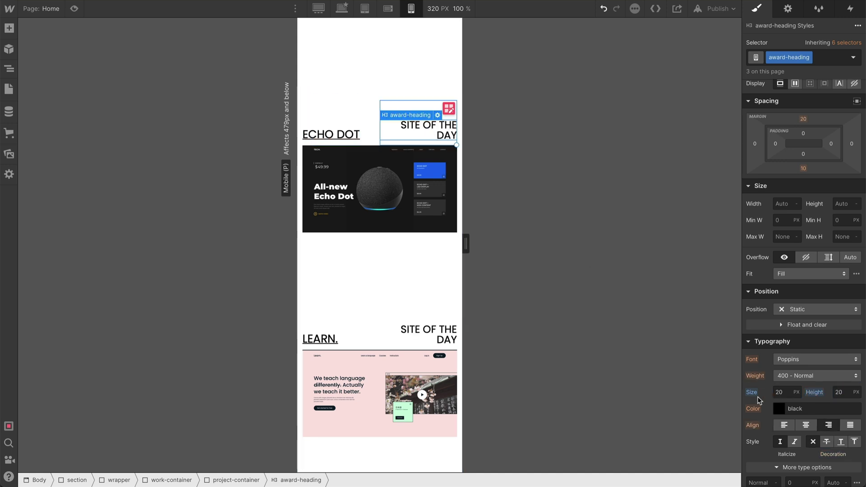
left_click(788, 392)
key("BackSpace")
type("14")
double_click(839, 392)
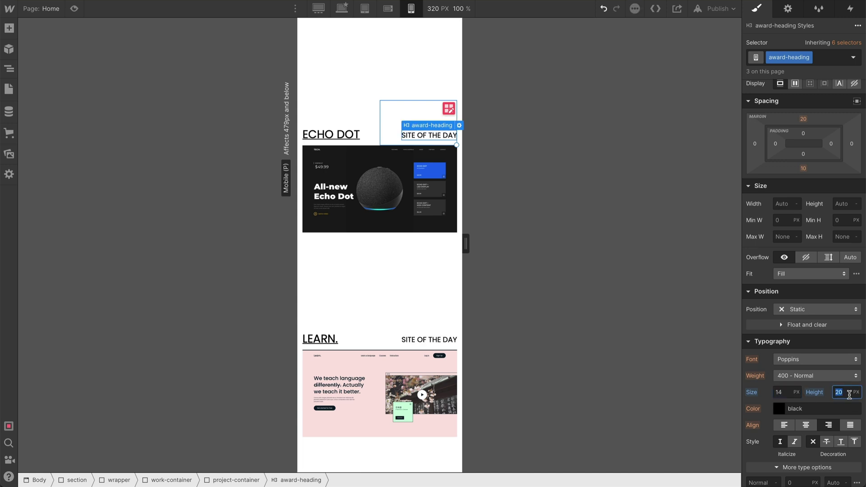
type("14")
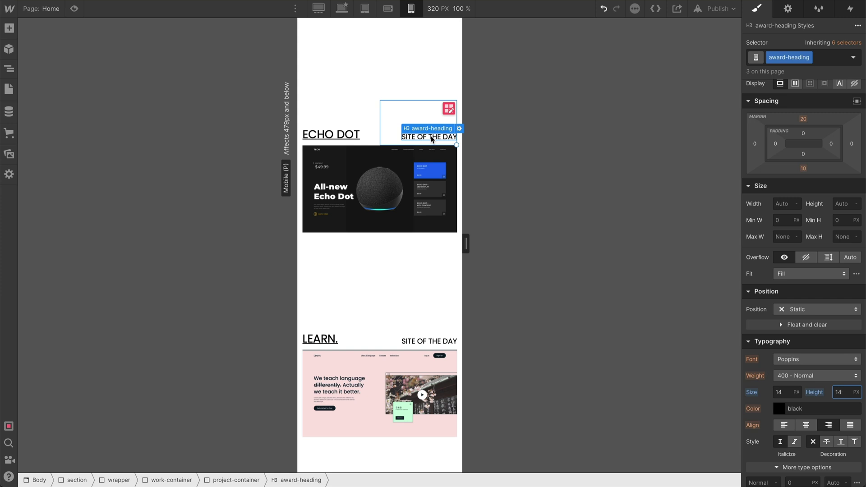
- Set the BUILDING WEBSITES heading to 22 px with a 22 × 1.5 line height
scroll(373, 245, "down", 5)
left_click(368, 248)
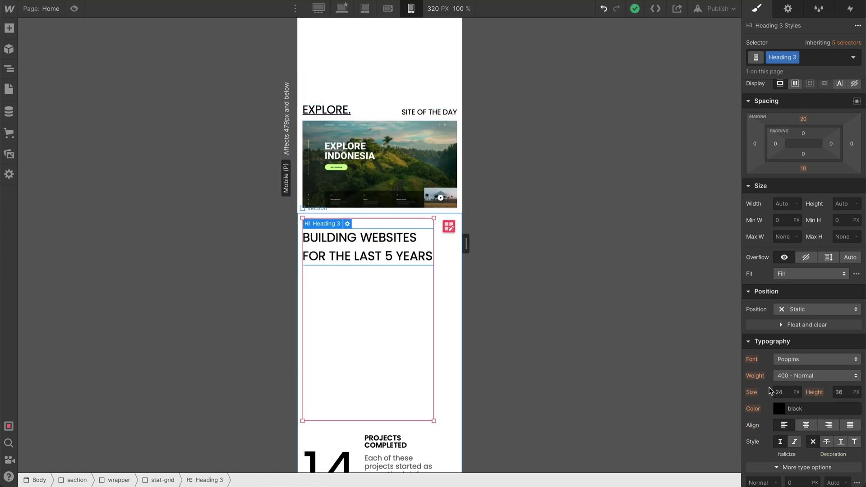
left_click(788, 392)
type("22")
left_click(845, 392)
type("22*1")
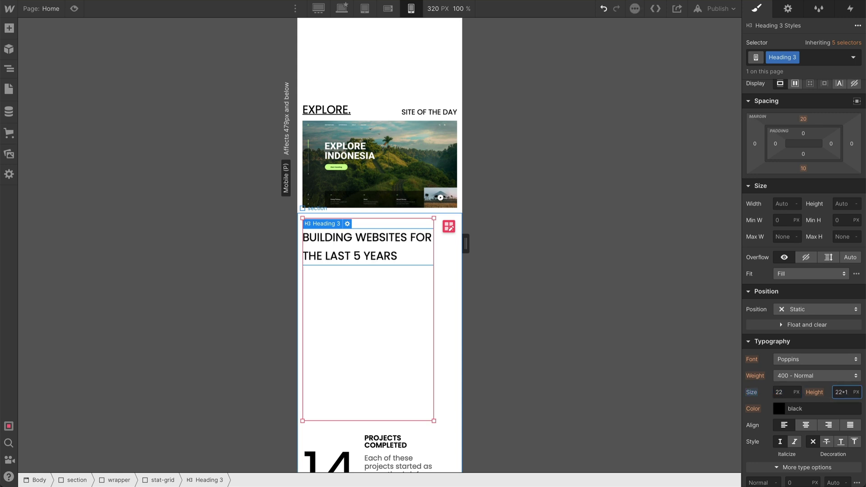
type(".5")
key("Return")
- Shrink the footer's LET'S TALK link to 38 px
scroll(379, 246, "down", 3)
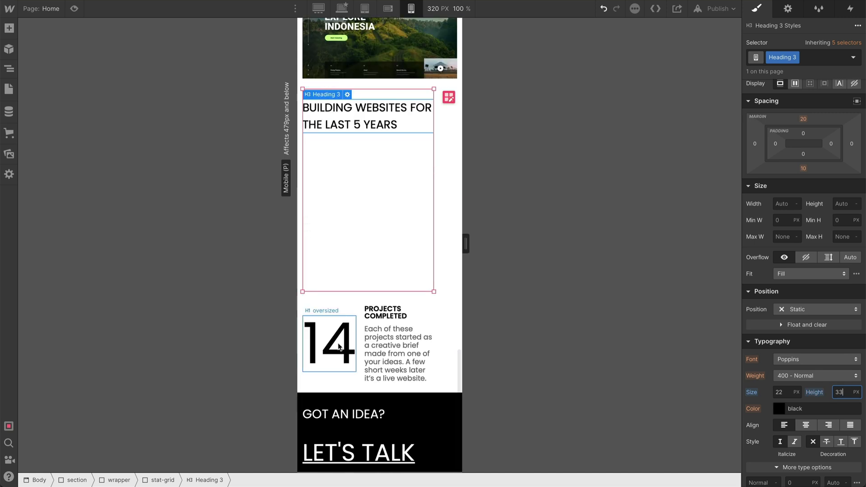
left_click(344, 411)
left_click(359, 452)
left_click(782, 392)
type("4")
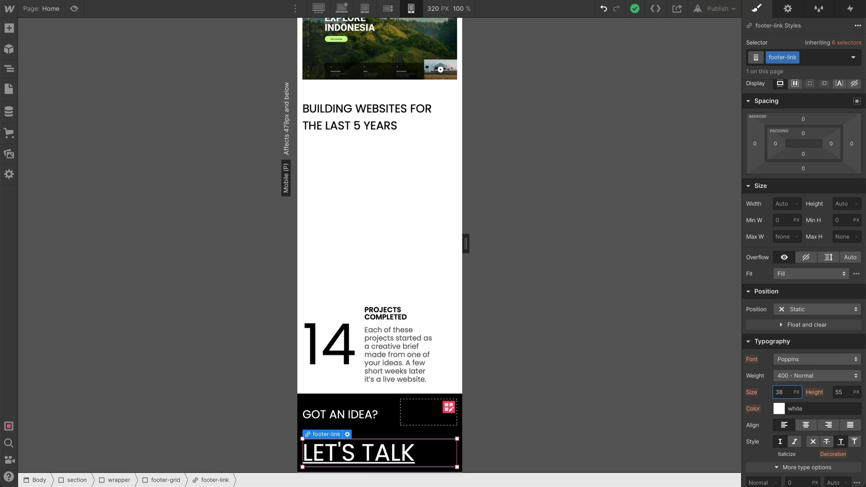
key("Return")
left_click(435, 435)
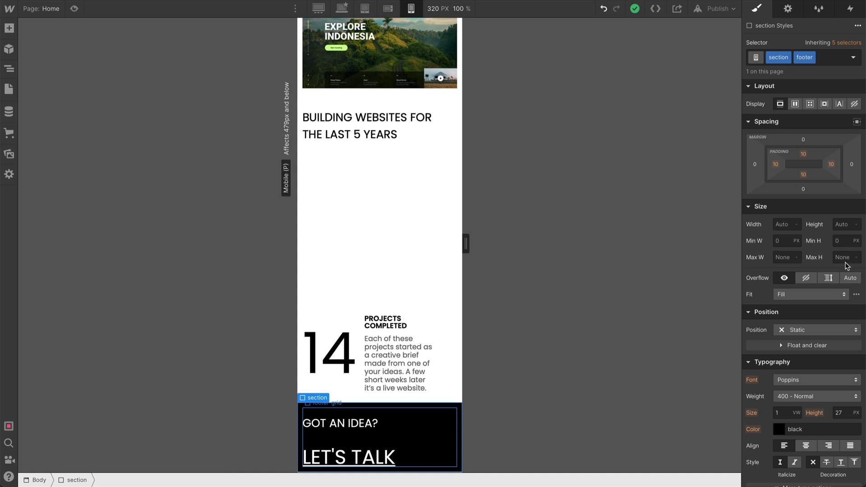
- At Mobile Landscape, edit the footer section height and set the footer grid height to 100%
scroll(843, 379, "down", 3)
scroll(849, 347, "up", 3)
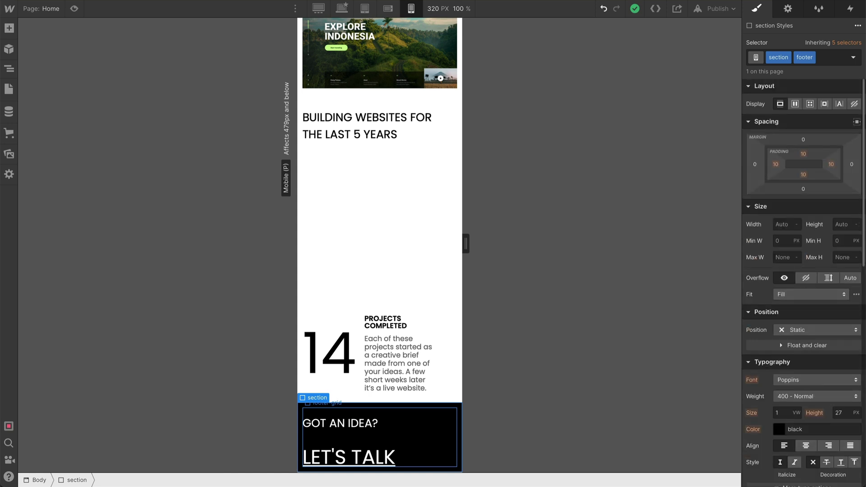
left_click(387, 8)
scroll(406, 176, "down", 4)
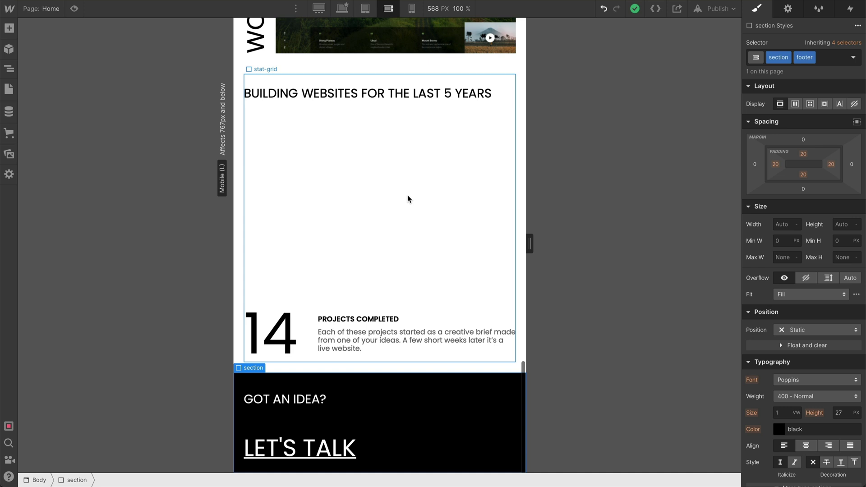
left_click(843, 226)
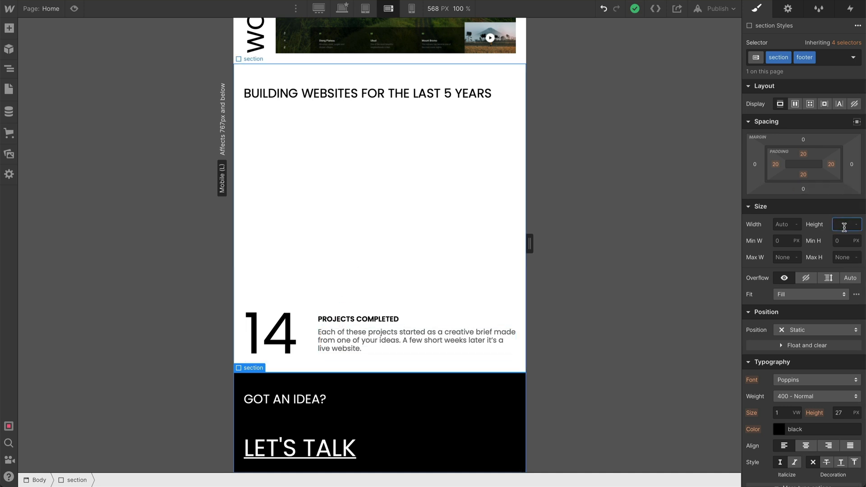
type("400")
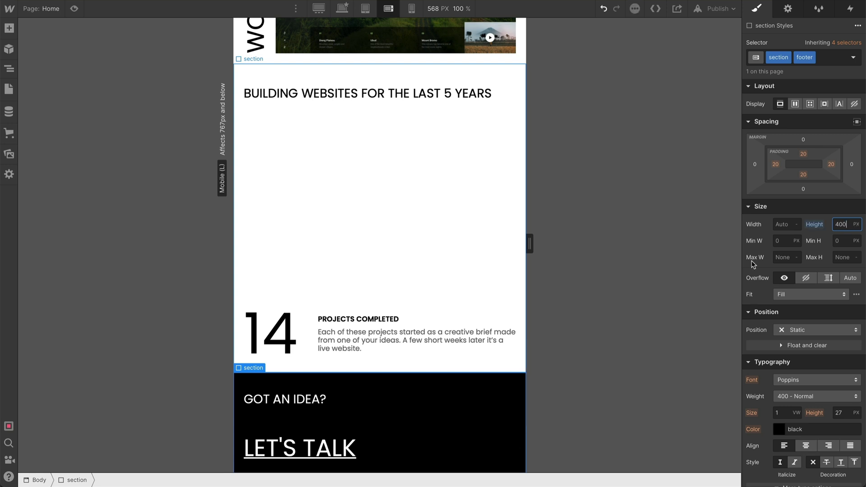
scroll(487, 303, "down", 3)
left_click(324, 337)
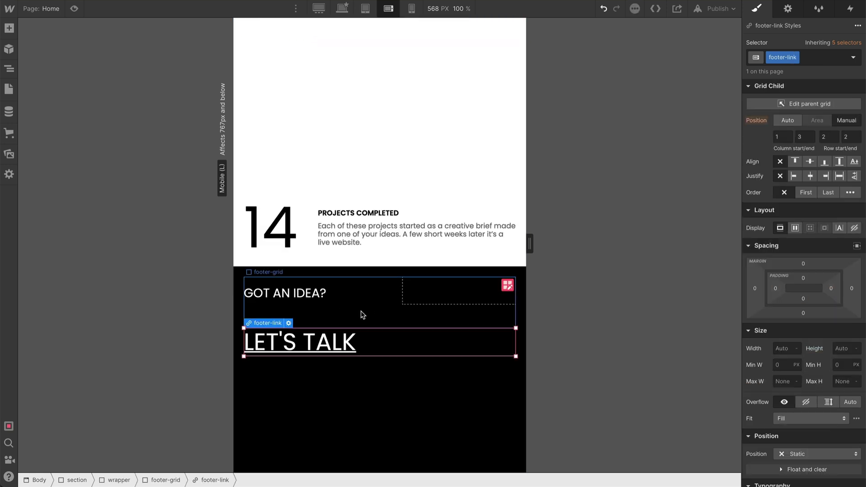
left_click(361, 315)
left_click(840, 311)
type("100%")
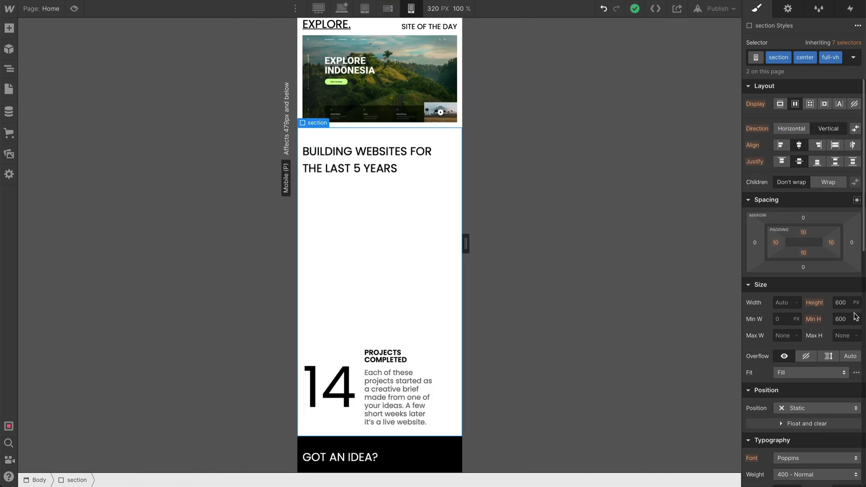
- Set the footer section height to 400 px on the portrait phone layout
left_click(839, 302)
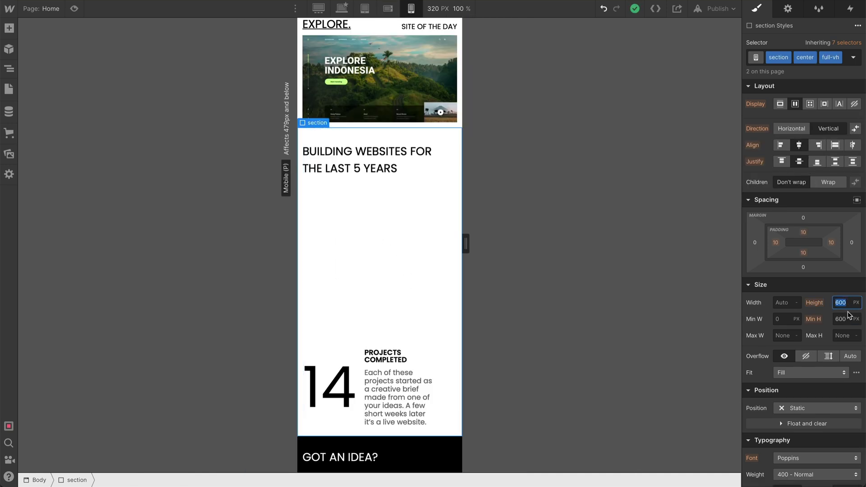
type("400")
left_click(411, 340)
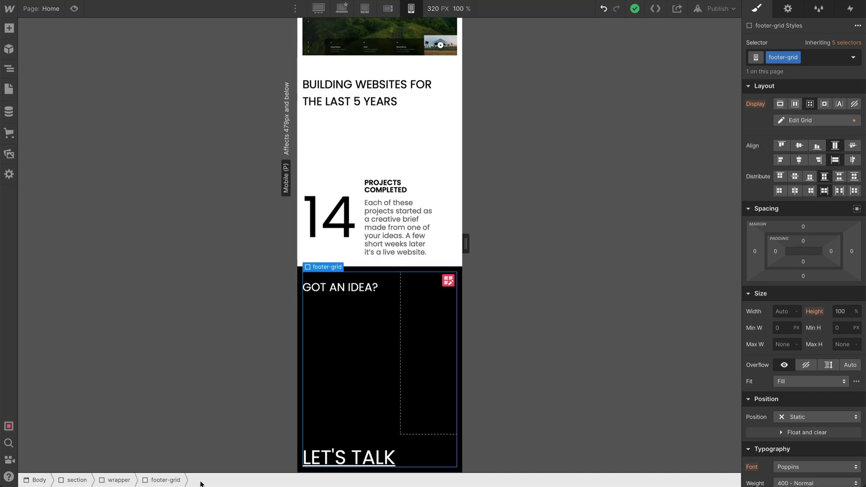
left_click(77, 480)
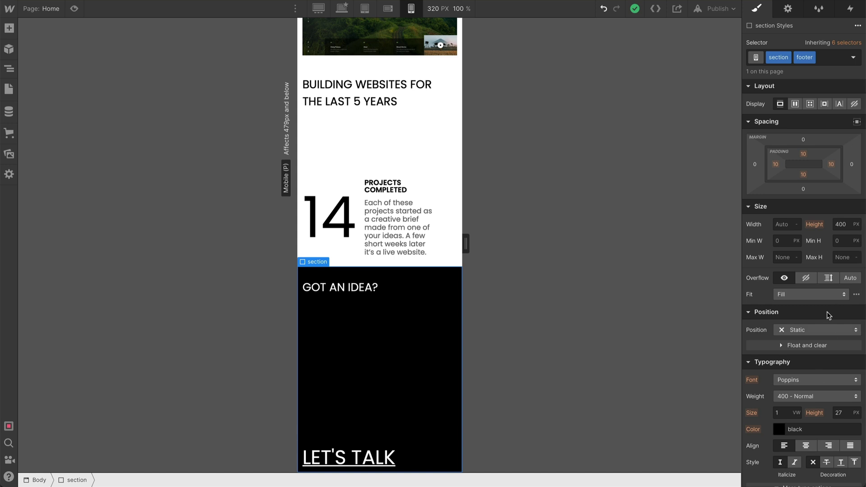
- Give the work projects grid a 100 px row gap, then return to the desktop layout
scroll(498, 23, "up", 5)
left_click(456, 64)
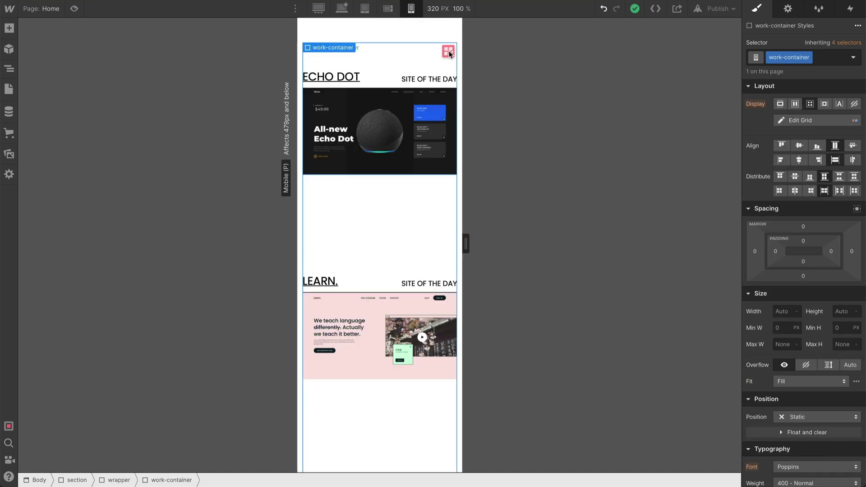
left_click(449, 51)
left_click(839, 138)
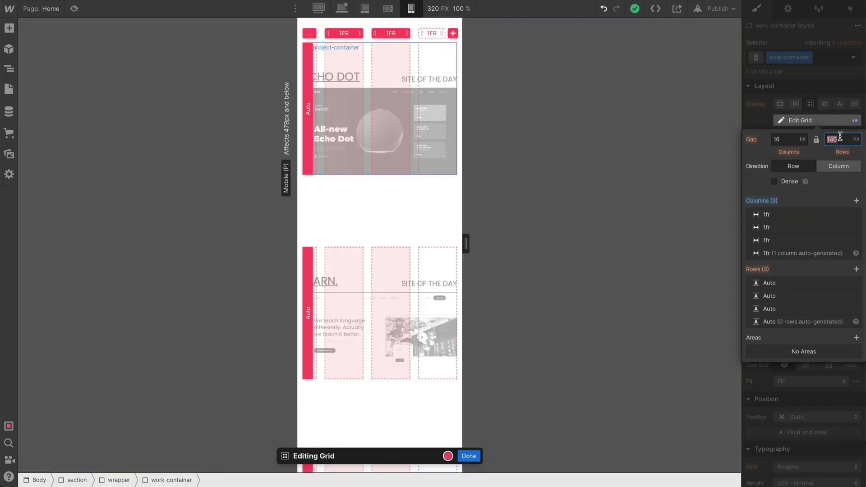
type("100")
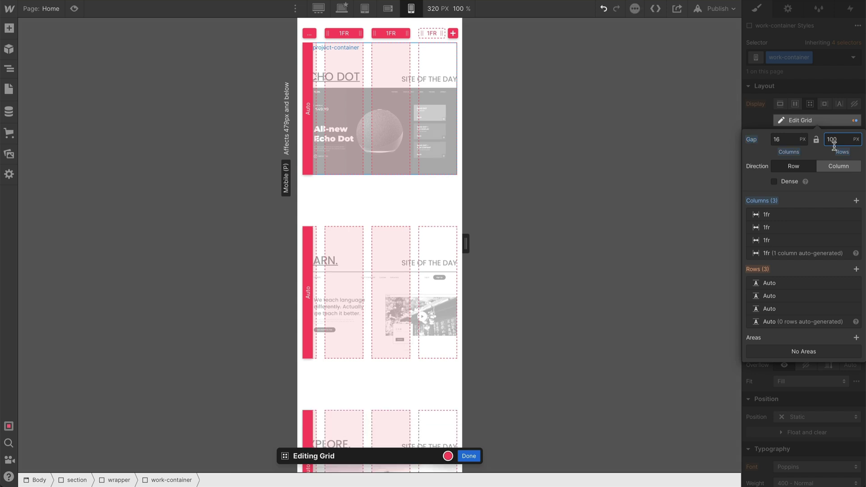
left_click(468, 456)
key("shift+1")
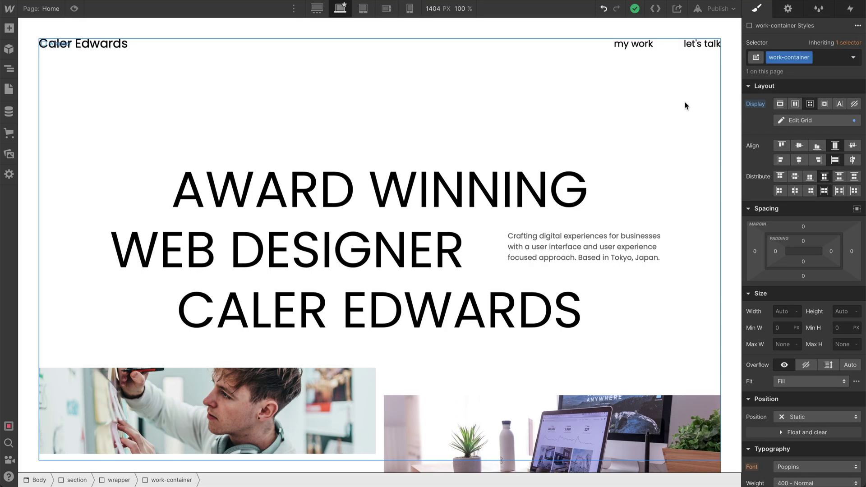
- Publish the latest changes to the site's webflow.io subdomain
left_click(714, 8)
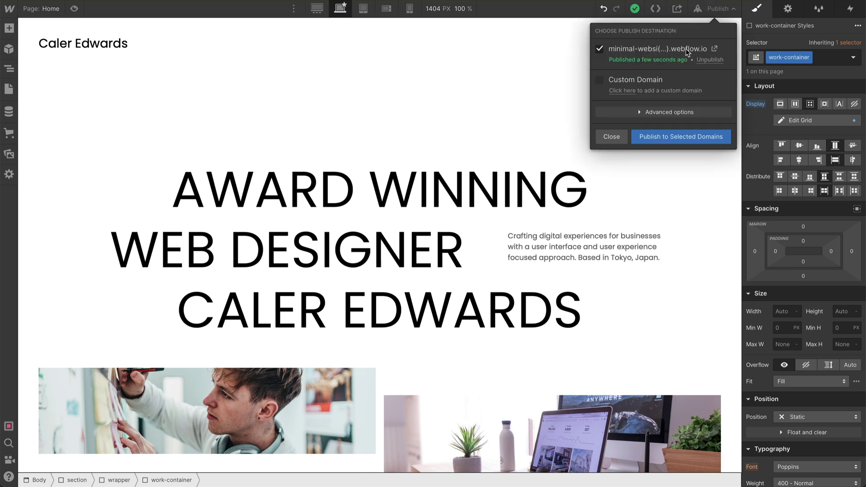
left_click(688, 141)
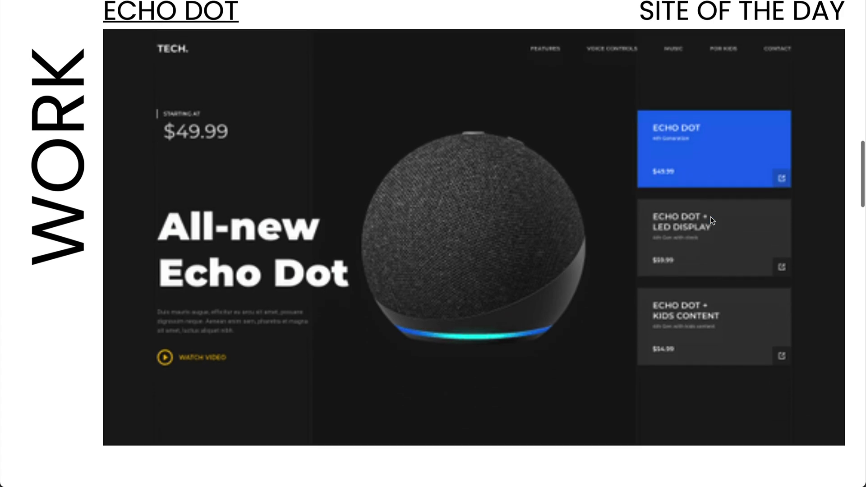
scroll(712, 220, "down", 20)
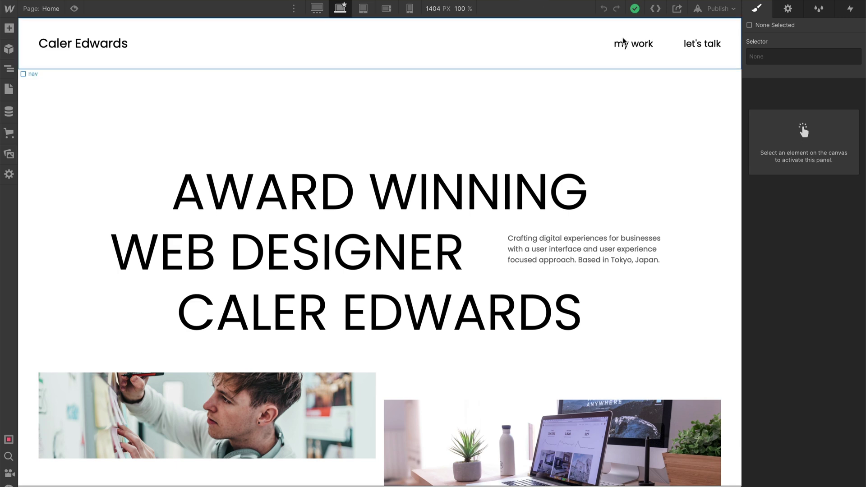
- Export the site code, prepare and download it as a ZIP, and close the export window
left_click(656, 9)
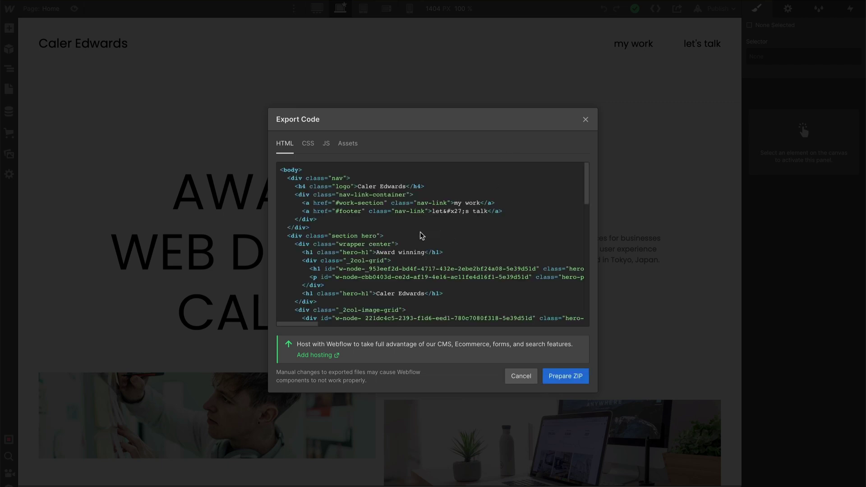
scroll(438, 226, "down", 3)
scroll(438, 226, "down", 10)
scroll(440, 284, "up", 15)
scroll(441, 273, "down", 1)
left_click(573, 379)
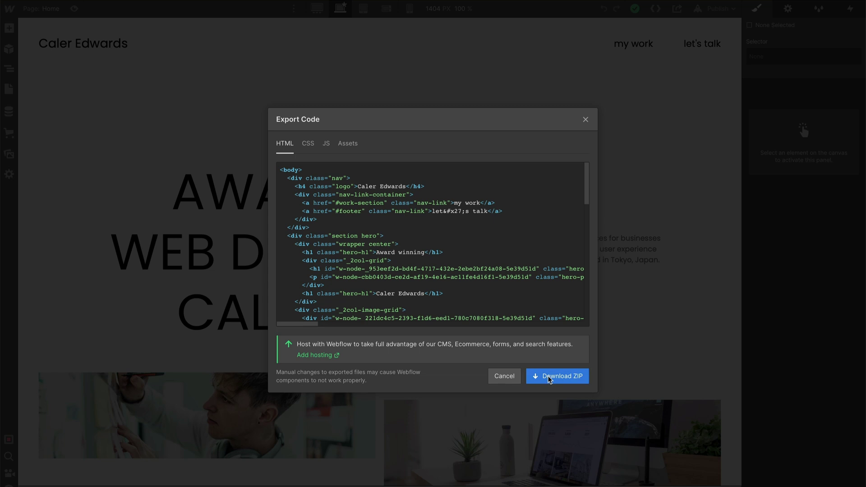
left_click(565, 378)
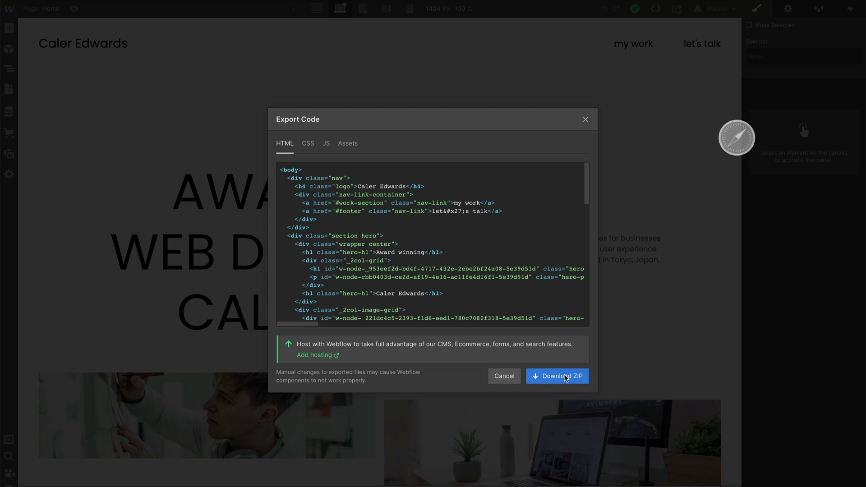
left_click(585, 119)
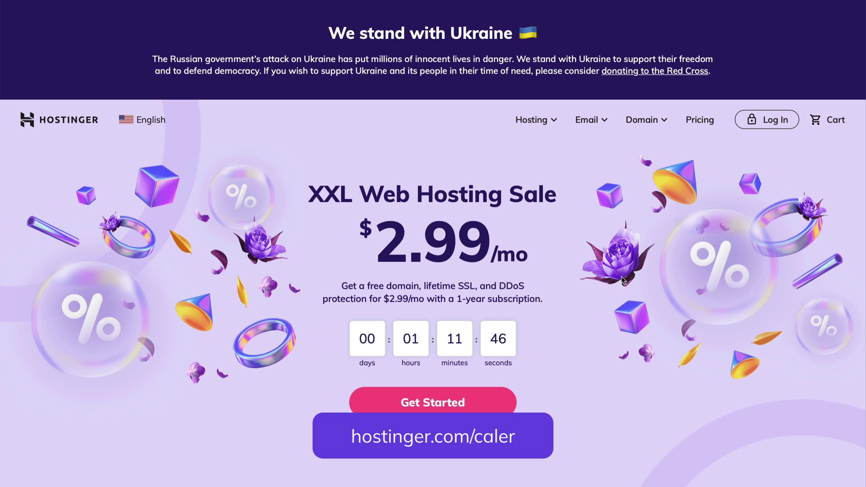
- Go to Hostinger's Web Hosting page and compare Single $1.99, Premium $2.99 and Business $4.99 plans
left_click(537, 120)
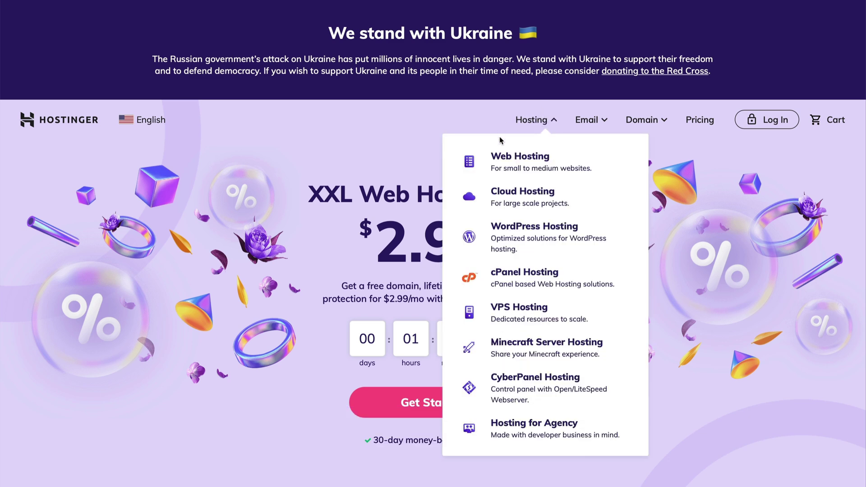
left_click(540, 163)
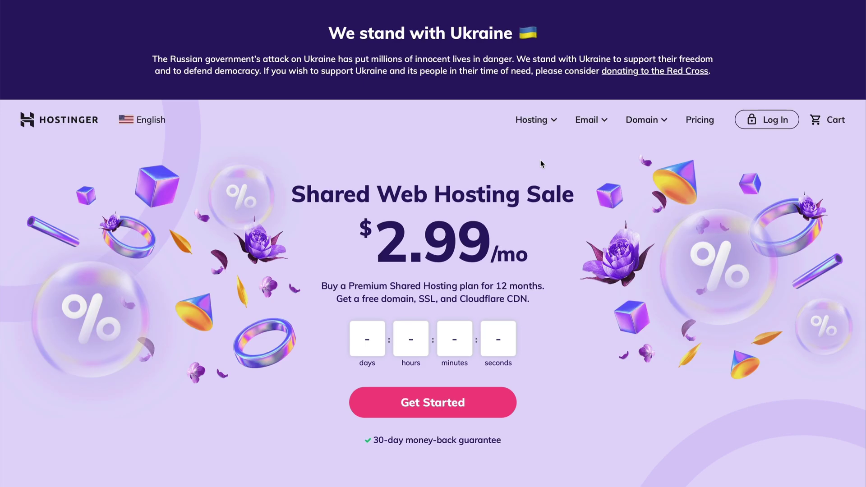
scroll(661, 210, "down", 1)
scroll(660, 208, "down", 15)
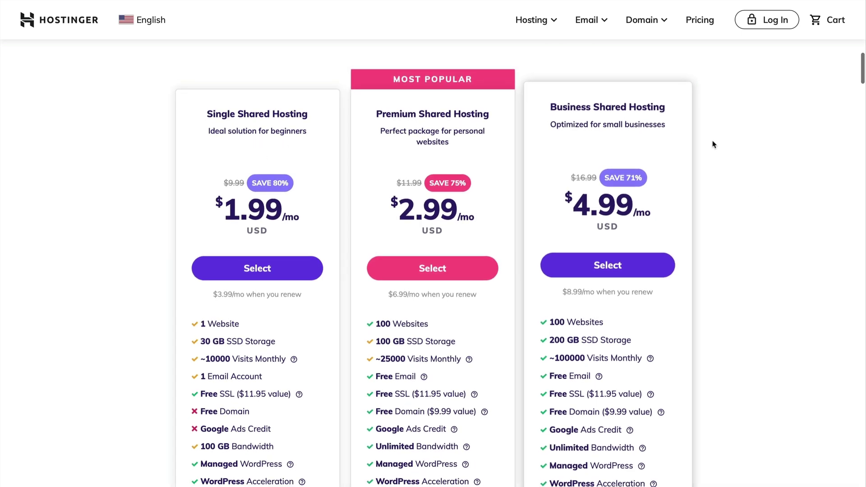
scroll(775, 180, "down", 1)
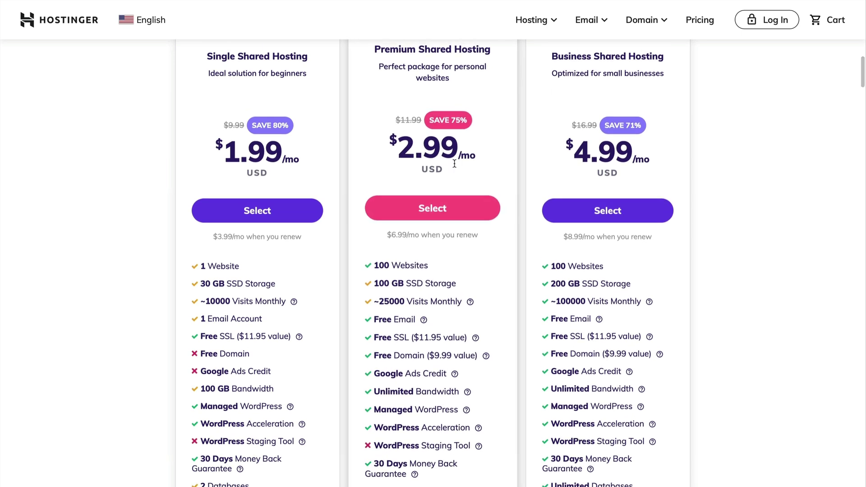
scroll(455, 163, "up", 1)
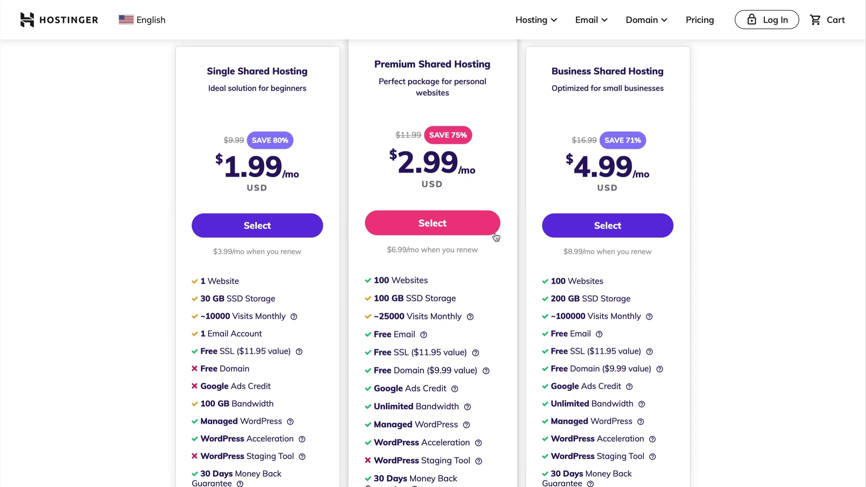
scroll(474, 259, "up", 2)
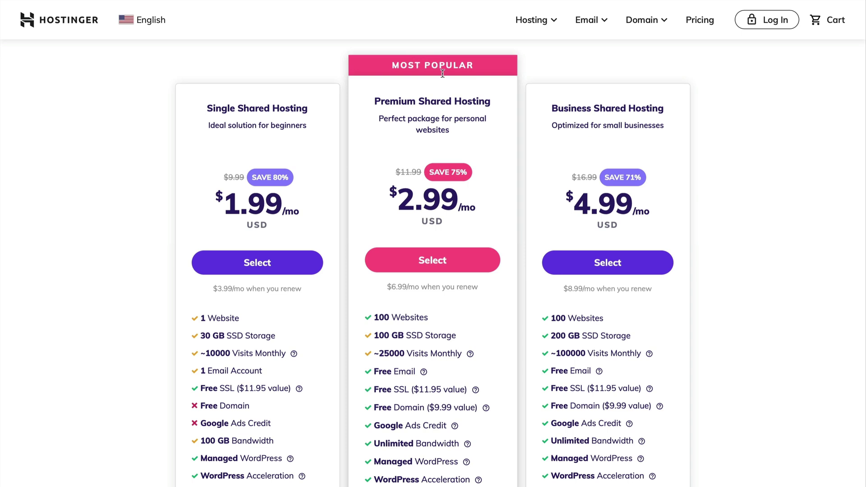
scroll(458, 165, "down", 4)
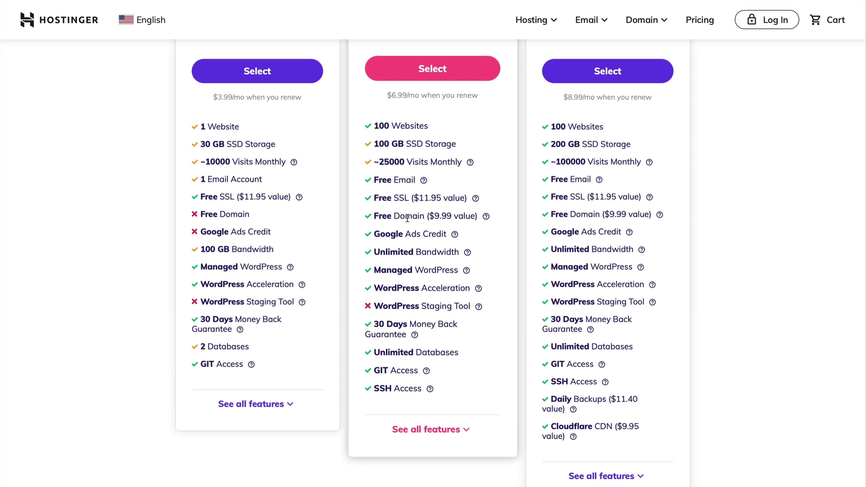
scroll(230, 221, "up", 2)
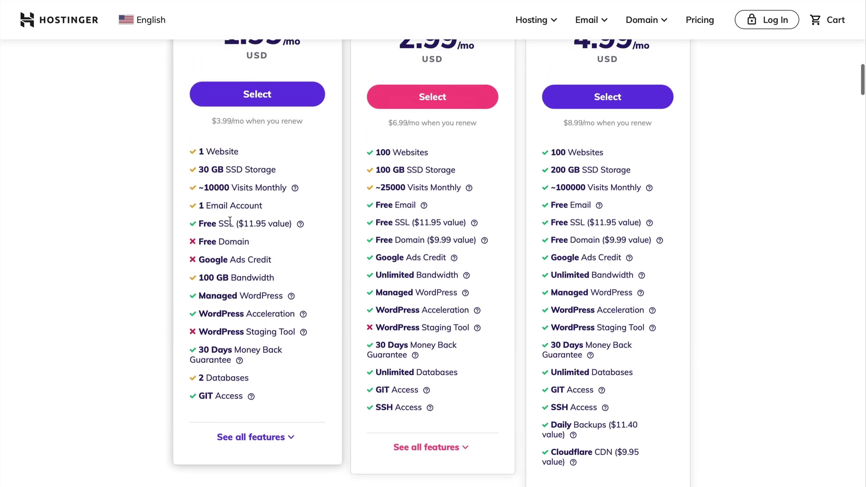
scroll(230, 221, "up", 4)
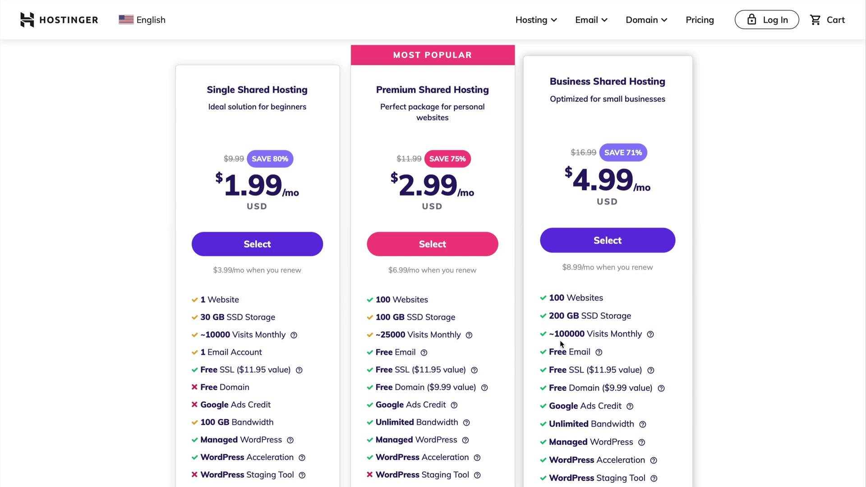
scroll(560, 344, "down", 4)
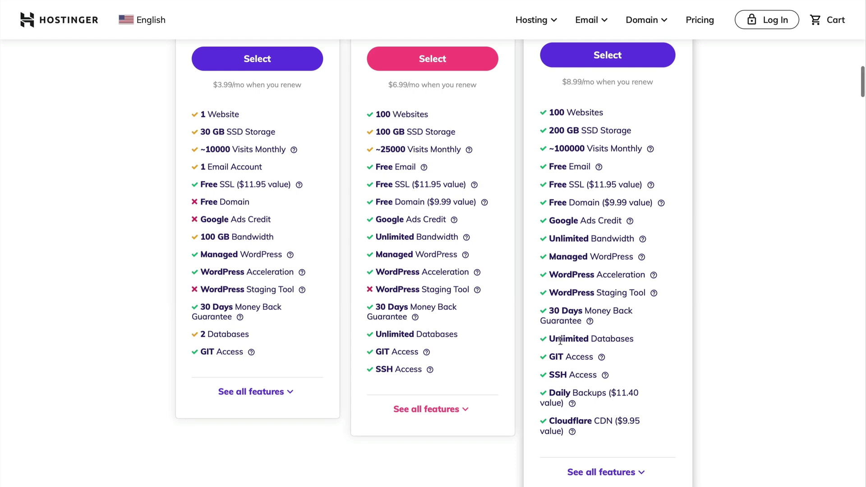
scroll(487, 220, "up", 4)
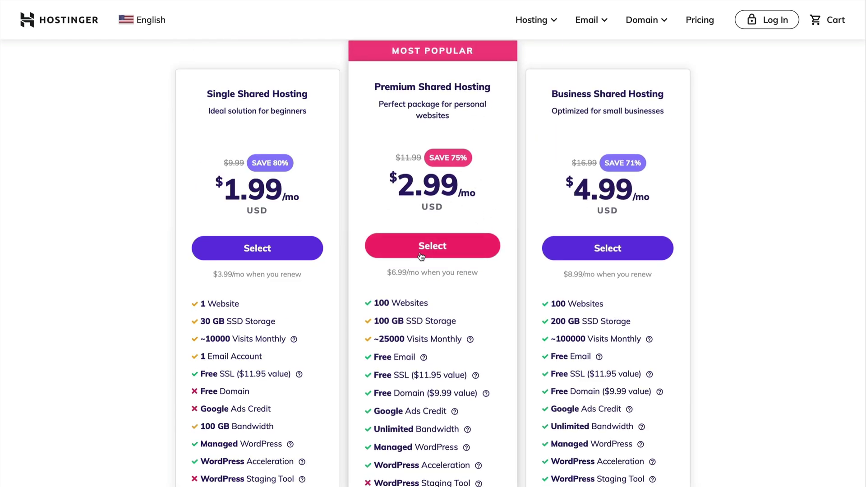
- Choose Premium Shared Hosting and apply coupon CALER, lowering the checkout total to $133.44
left_click(482, 245)
scroll(507, 176, "down", 5)
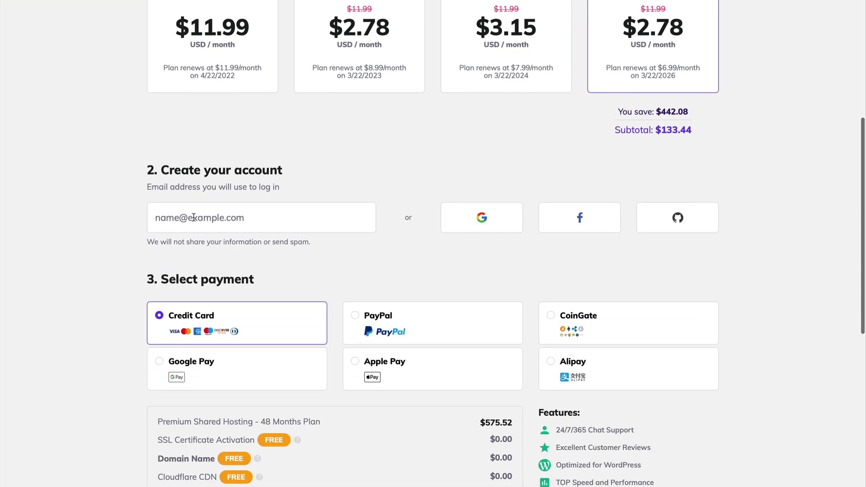
scroll(442, 219, "down", 7)
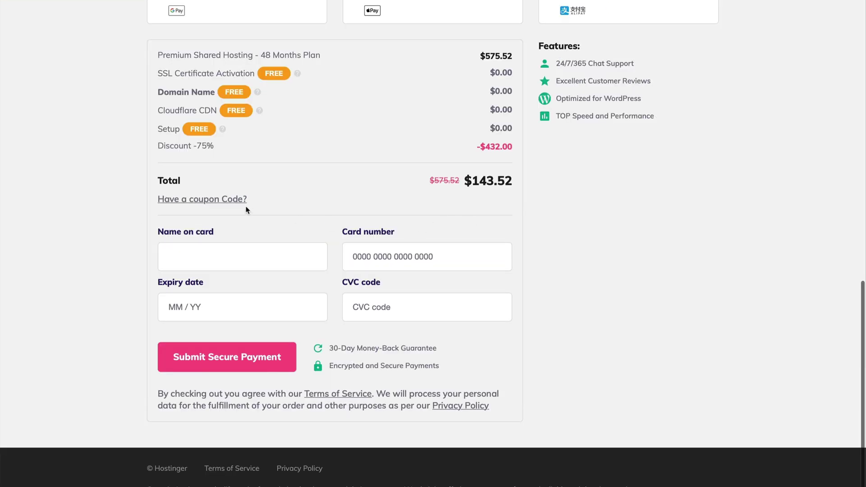
left_click(216, 199)
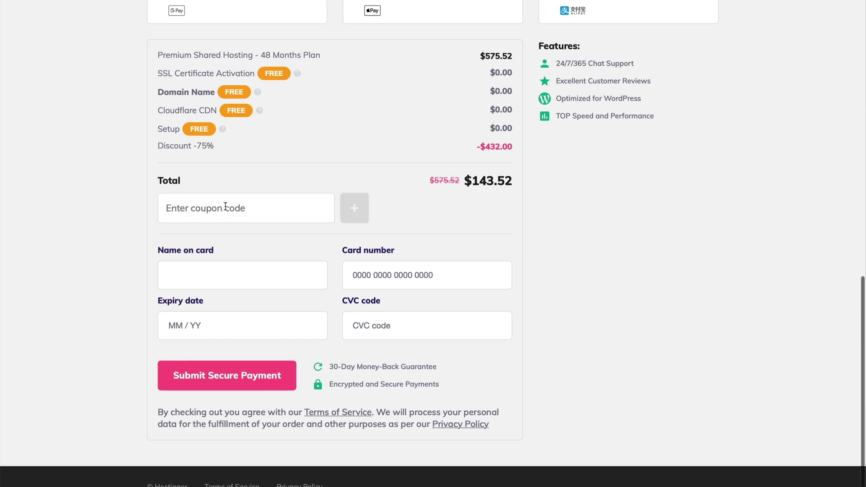
type("CALER")
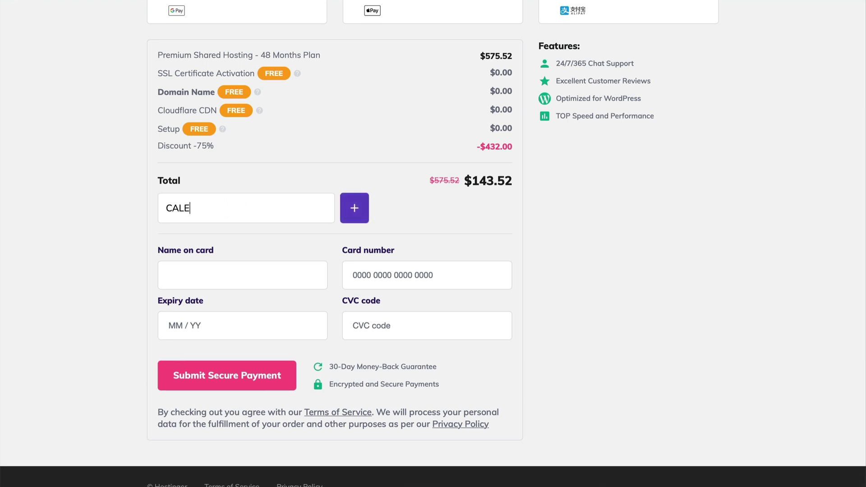
left_click(368, 216)
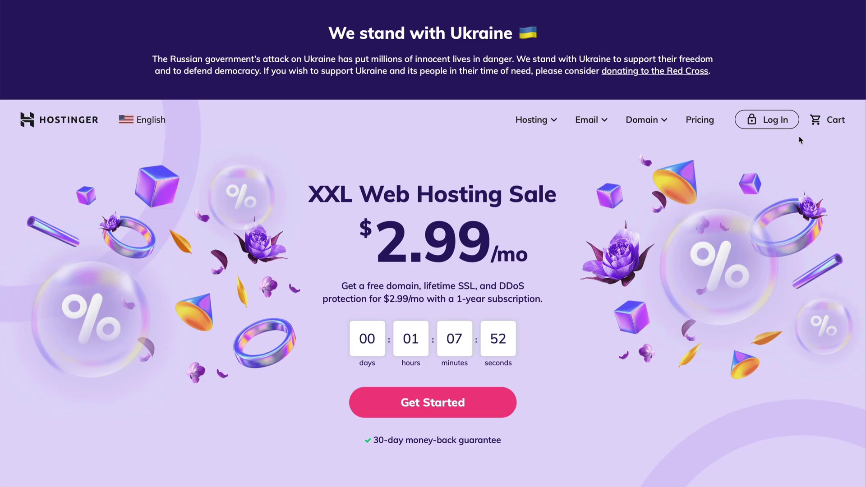
- Log in to Hostinger and begin setup of the Premium Shared Hosting plan
left_click(772, 120)
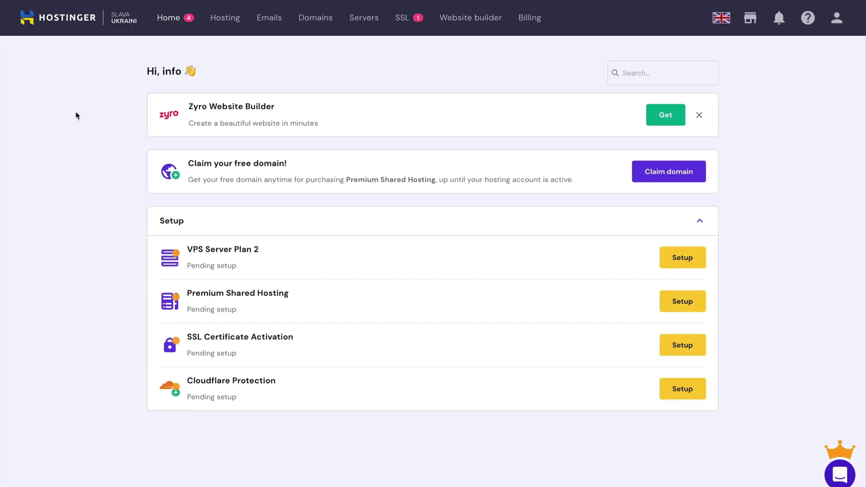
left_click(226, 18)
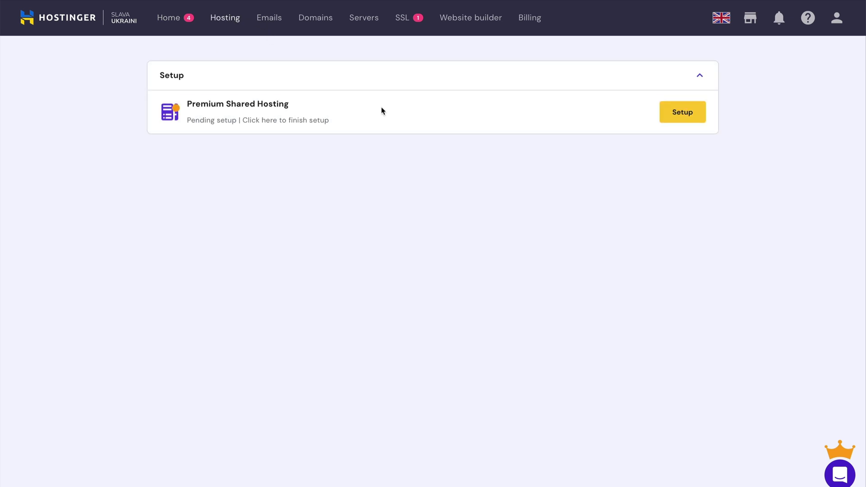
left_click(683, 112)
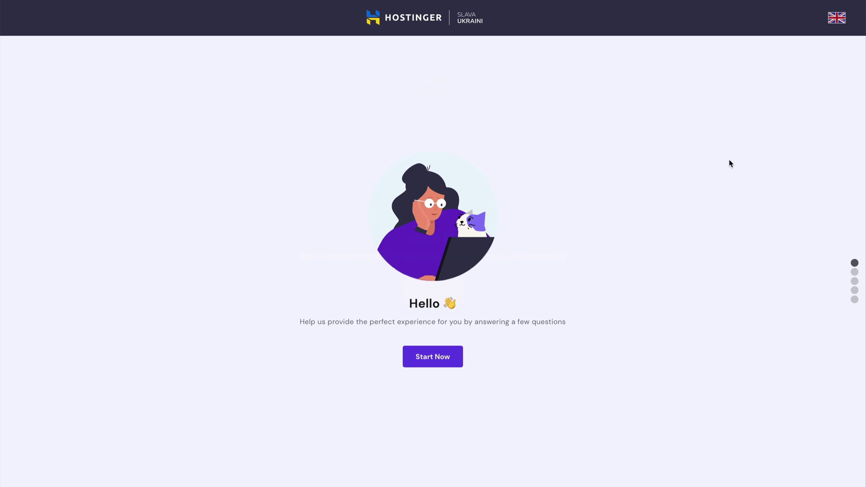
left_click(427, 357)
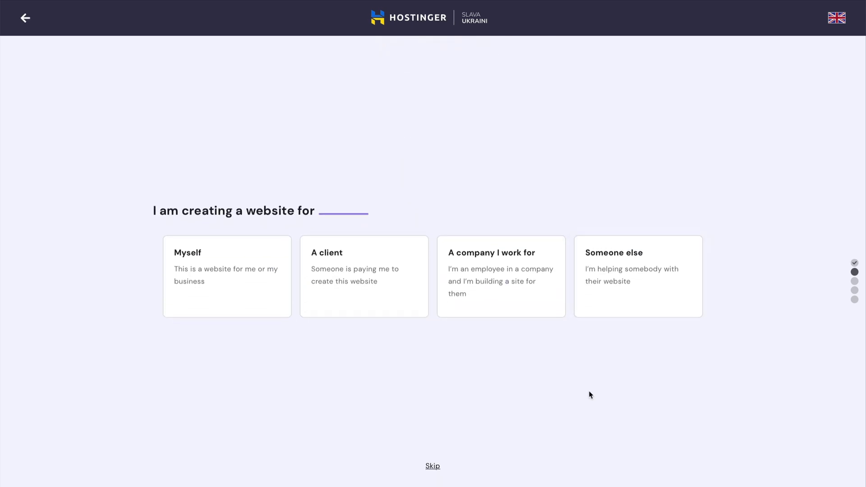
- Answer Myself, portfolio, professional creator; skip the platform, claim the free domain, and manage the site
left_click(227, 276)
left_click(432, 284)
left_click(220, 302)
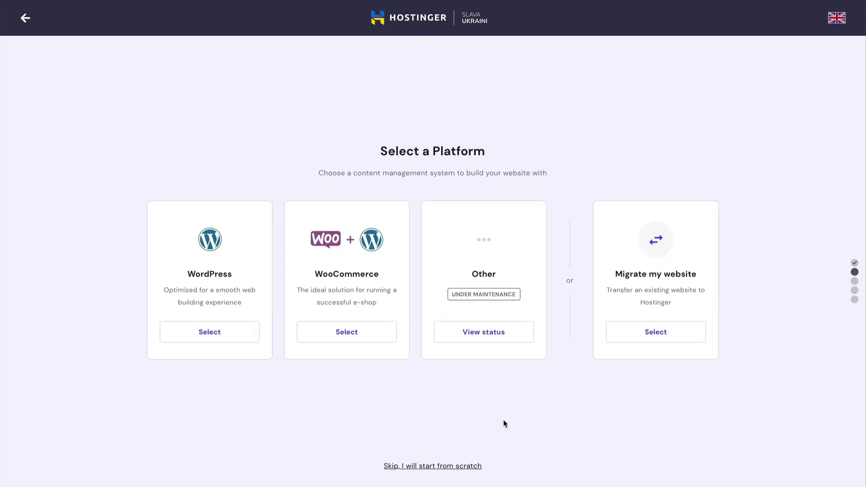
left_click(454, 468)
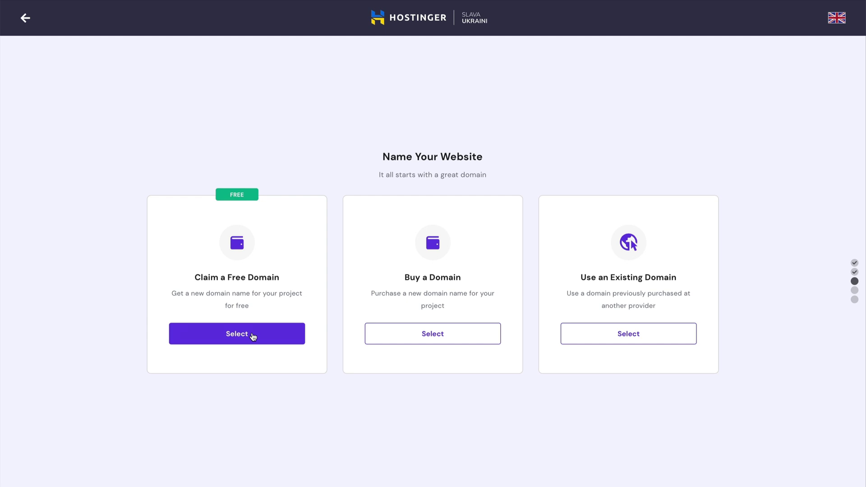
left_click(252, 336)
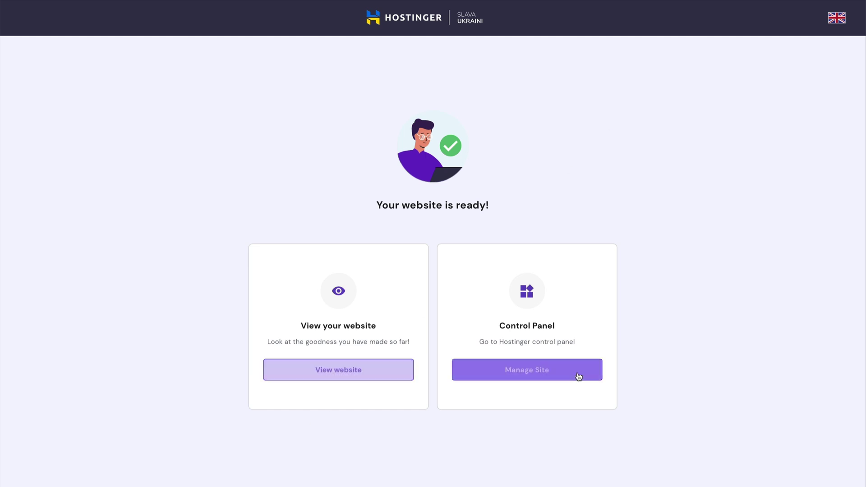
left_click(541, 369)
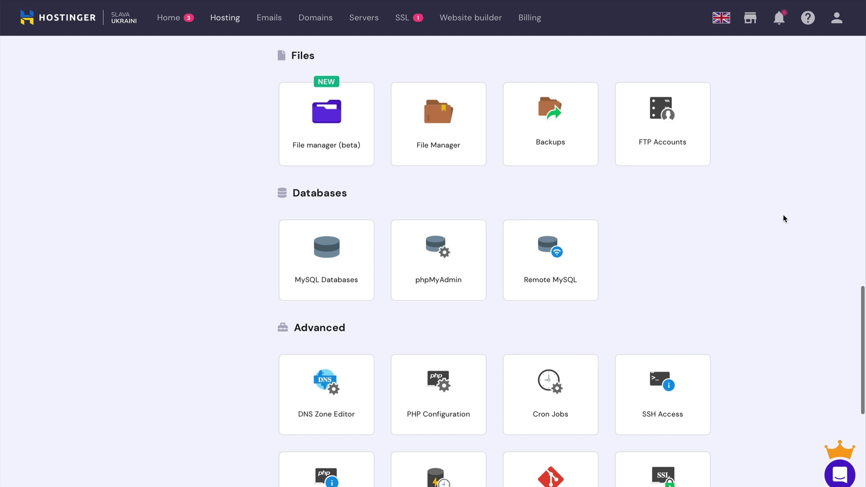
- In File Manager's public_html folder, delete the default.php placeholder
left_click(332, 138)
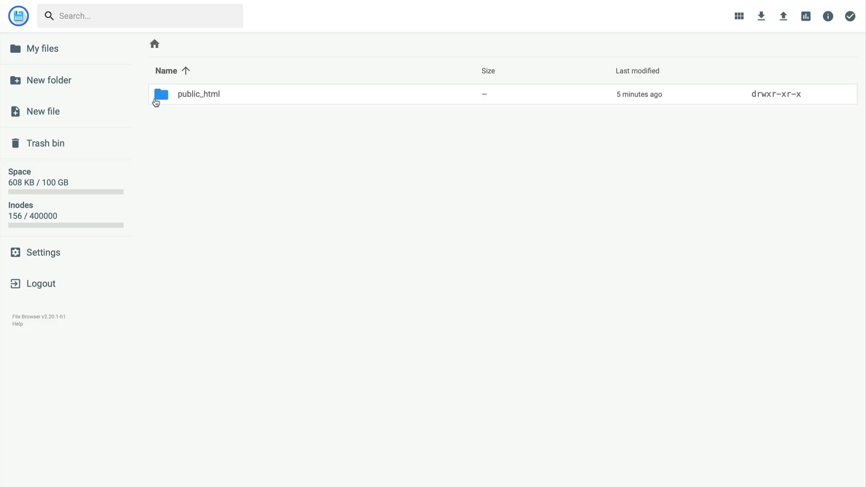
double_click(160, 97)
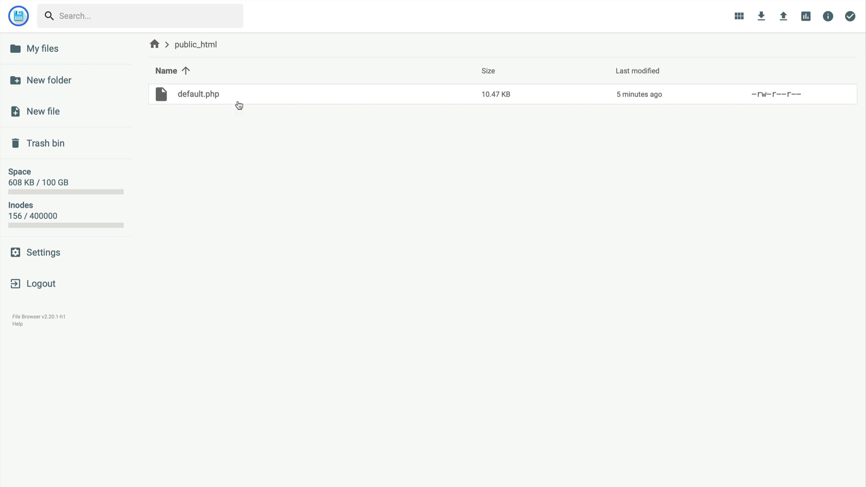
left_click(202, 100)
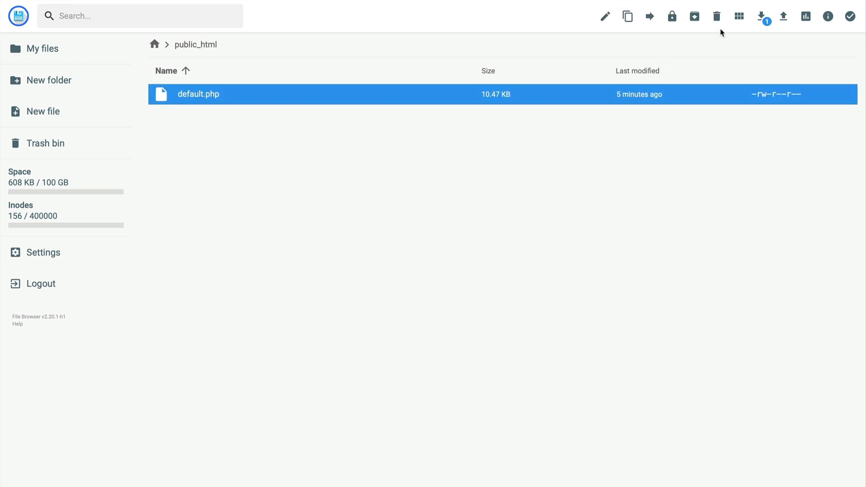
left_click(715, 16)
left_click(506, 272)
- Upload the exported index.html into public_html
left_click(783, 16)
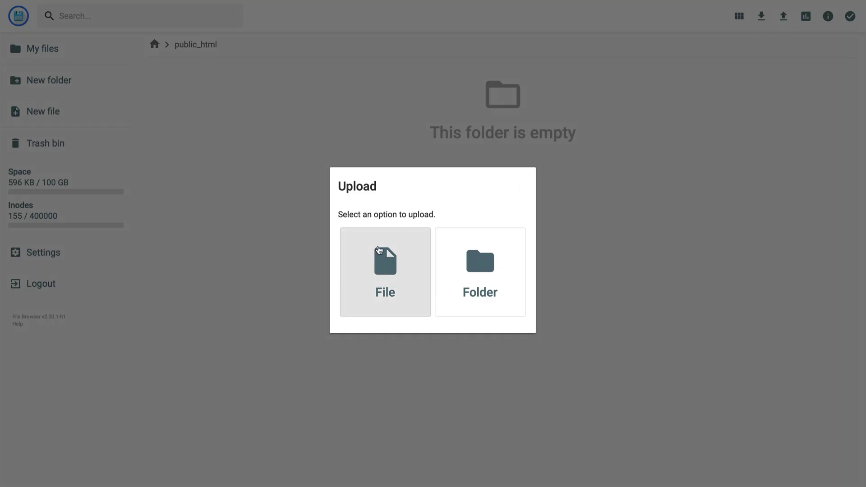
left_click(385, 265)
left_click(287, 208)
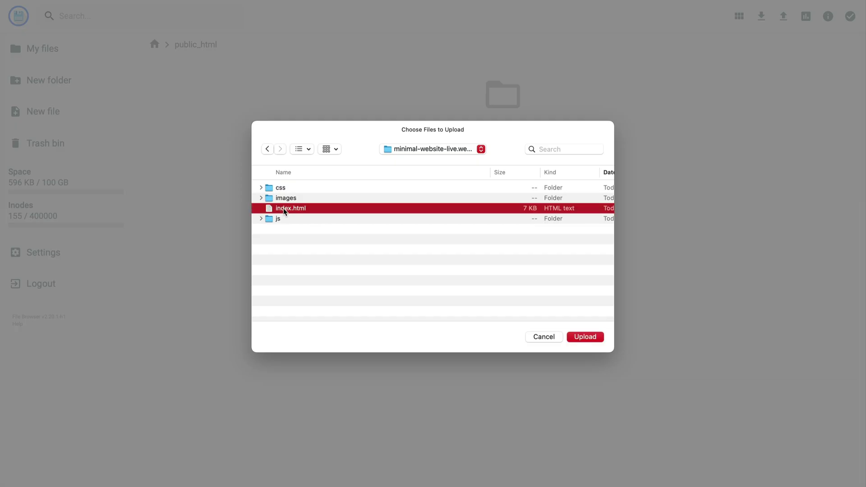
left_click(586, 337)
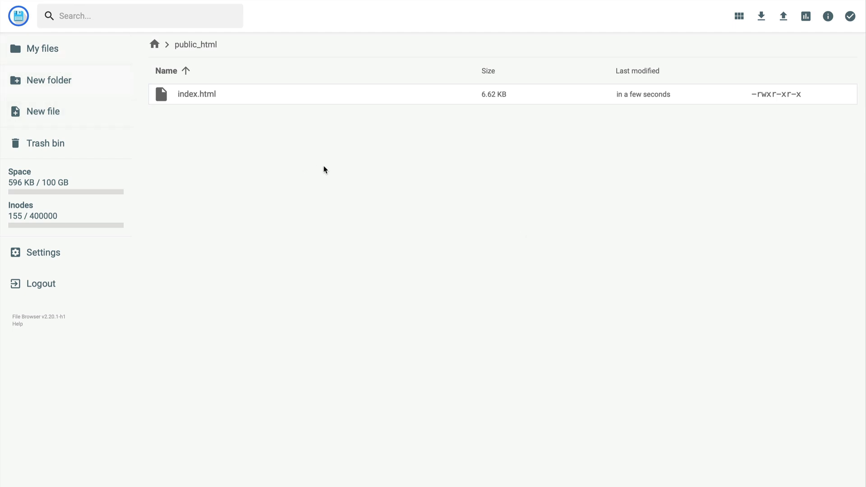
- Upload the css, images and js folders into public_html
left_click(783, 16)
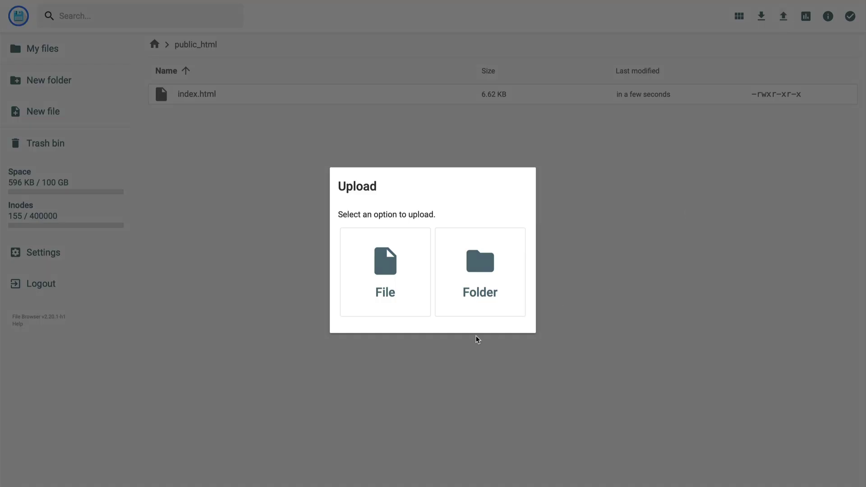
left_click(473, 278)
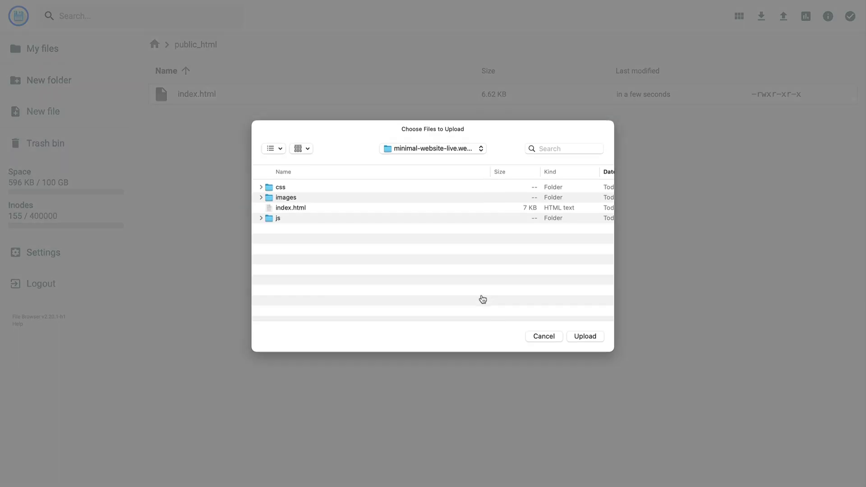
left_click(277, 188)
left_click(283, 198, "super")
left_click(276, 219, "super")
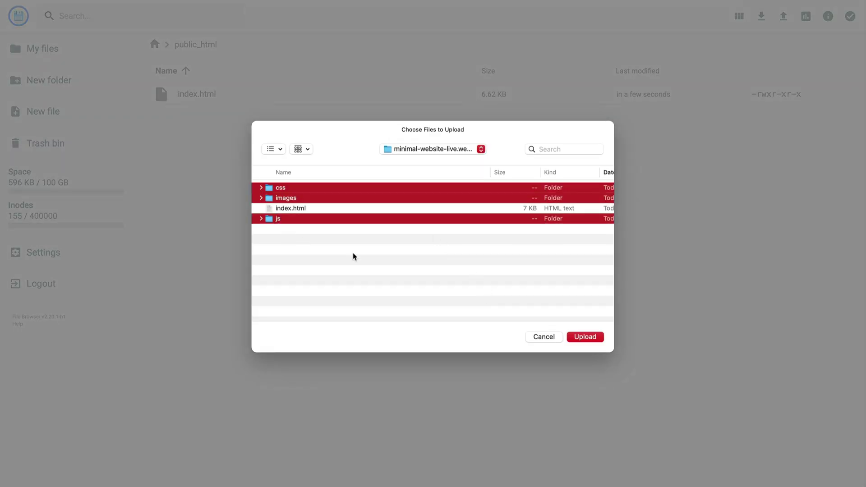
left_click(588, 339)
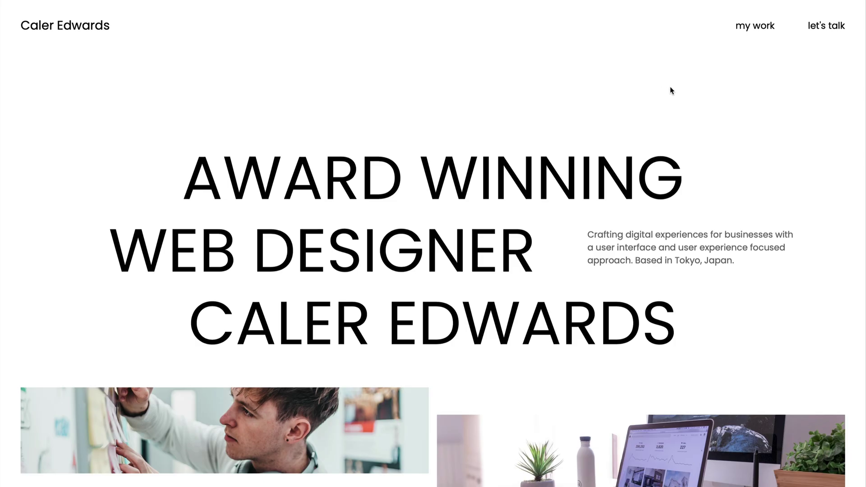
scroll(670, 90, "down", 5)
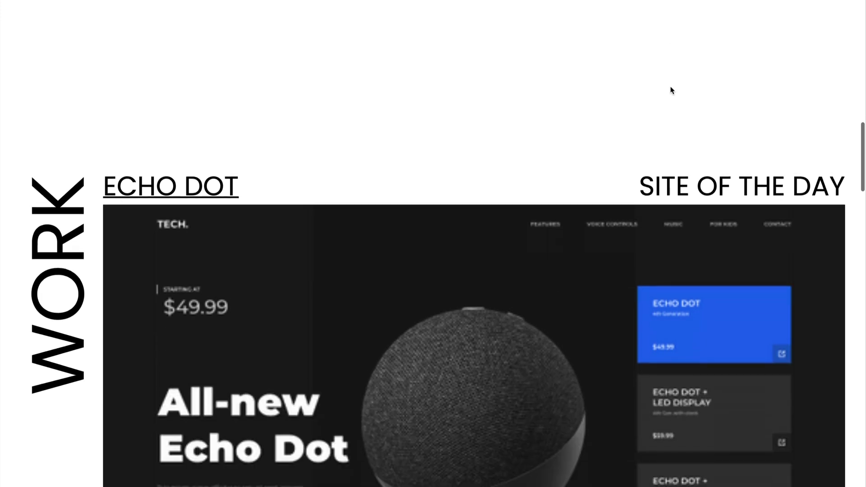
scroll(670, 86, "down", 20)
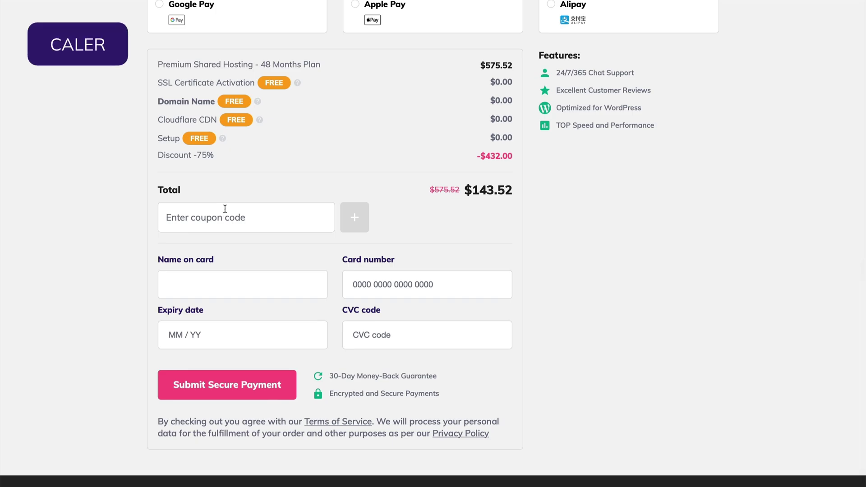
- Type CALER into the checkout's coupon code field
left_click(207, 220)
type("CALER")
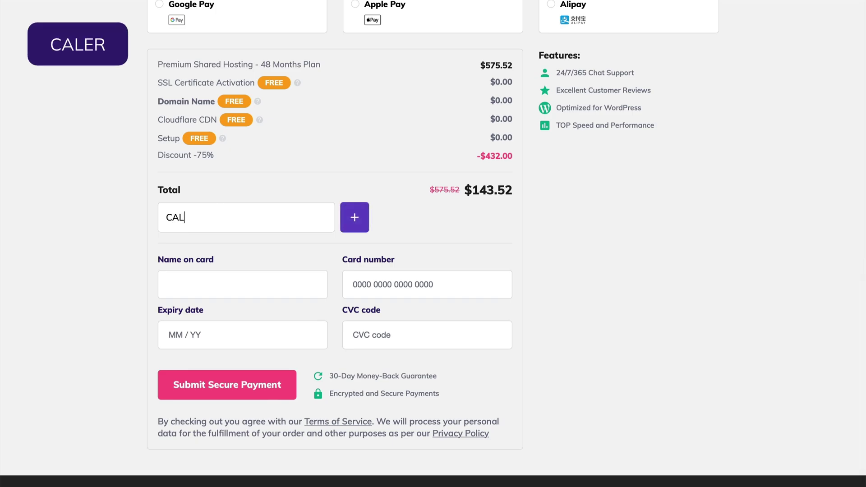